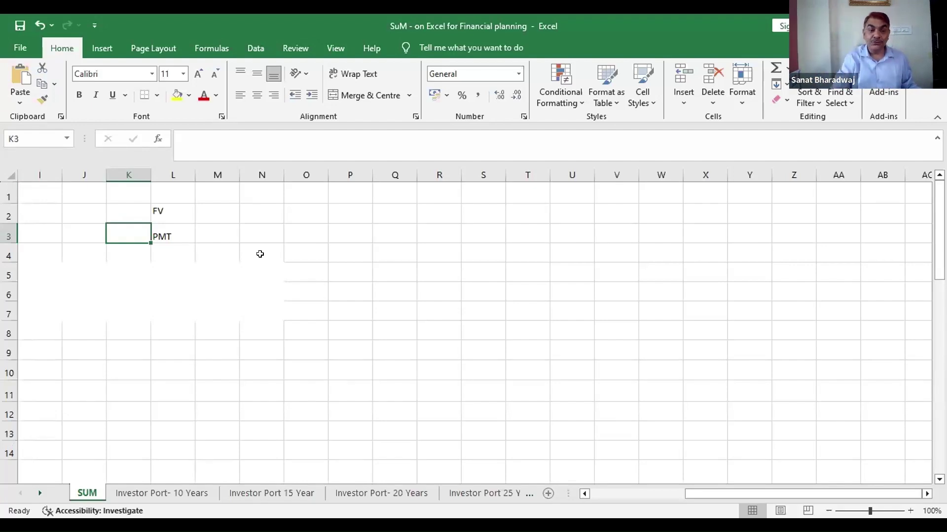
Extend the function list below PMT in column L with Rate, PV, IRR and XIRR in cells L4 to L7
{"action": "key", "text": "Right"}
{"action": "key", "text": "Down"}
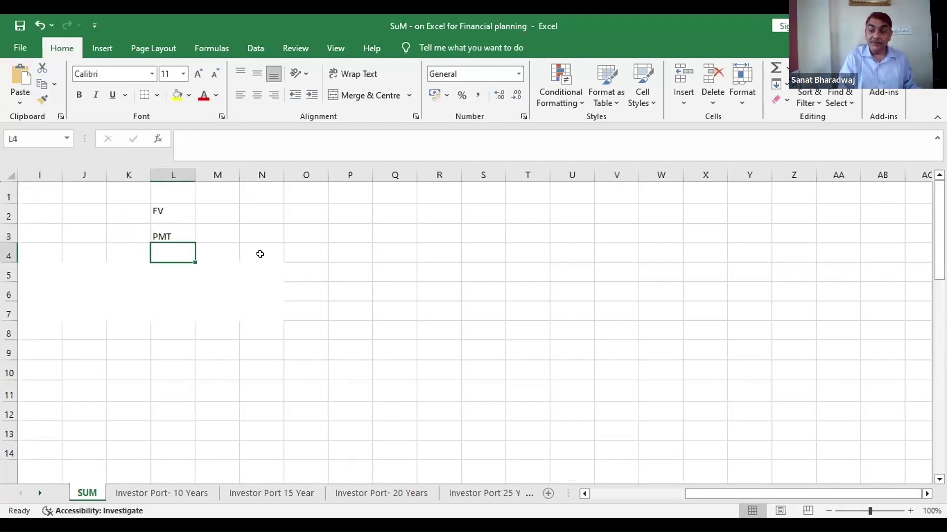
{"action": "type", "text": "Rate"}
{"action": "key", "text": "Return"}
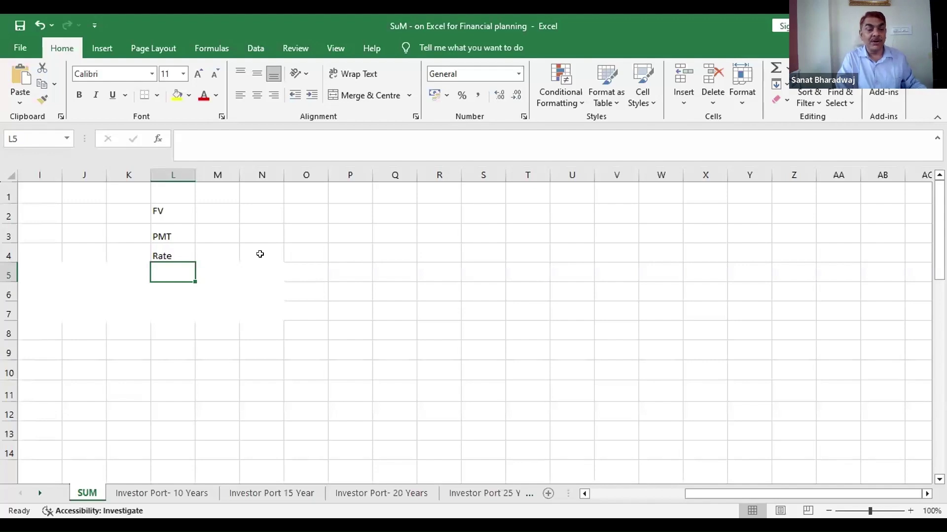
{"action": "type", "text": "PV"}
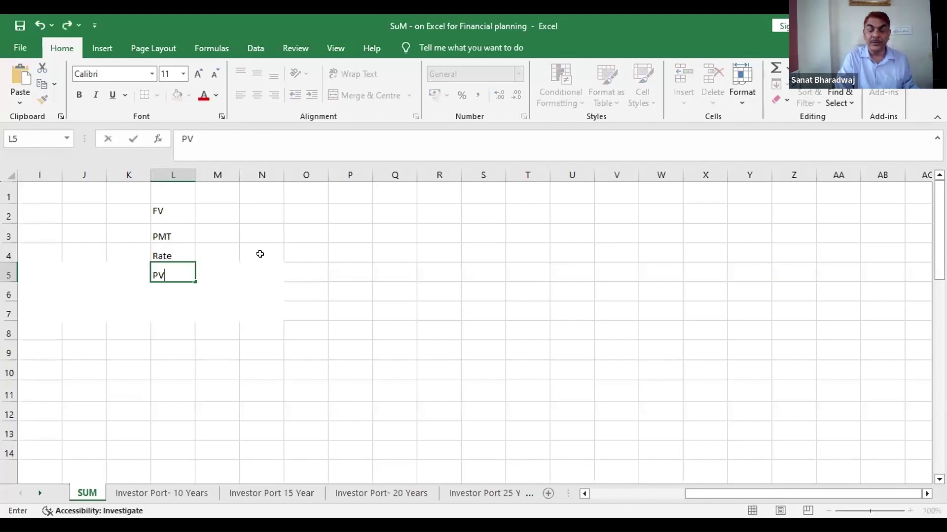
{"action": "key", "text": "Return"}
{"action": "type", "text": "IRR"}
{"action": "key", "text": "Return"}
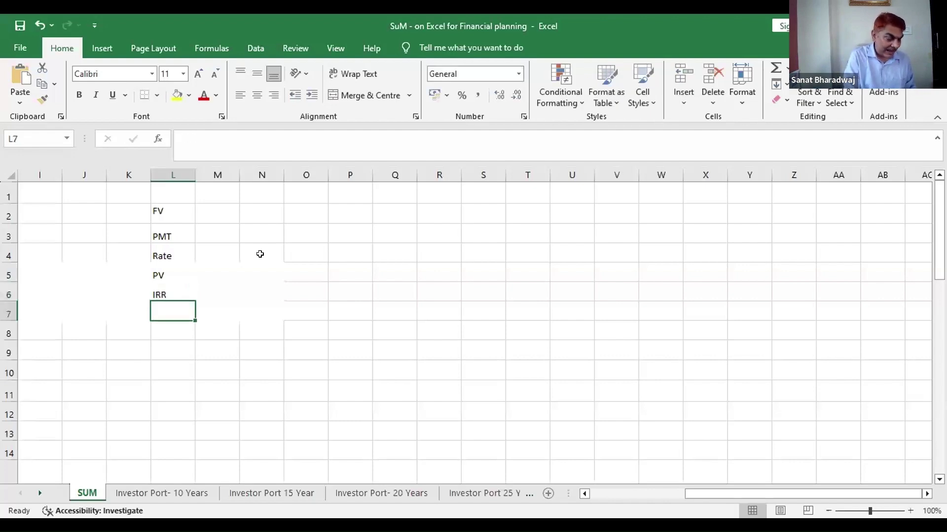
{"action": "type", "text": "XIRR"}
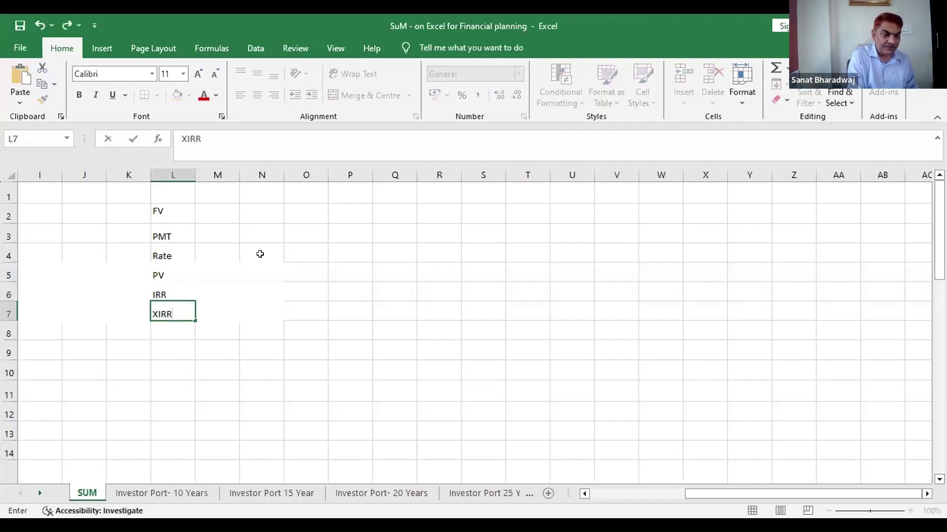
{"action": "key", "text": "Return"}
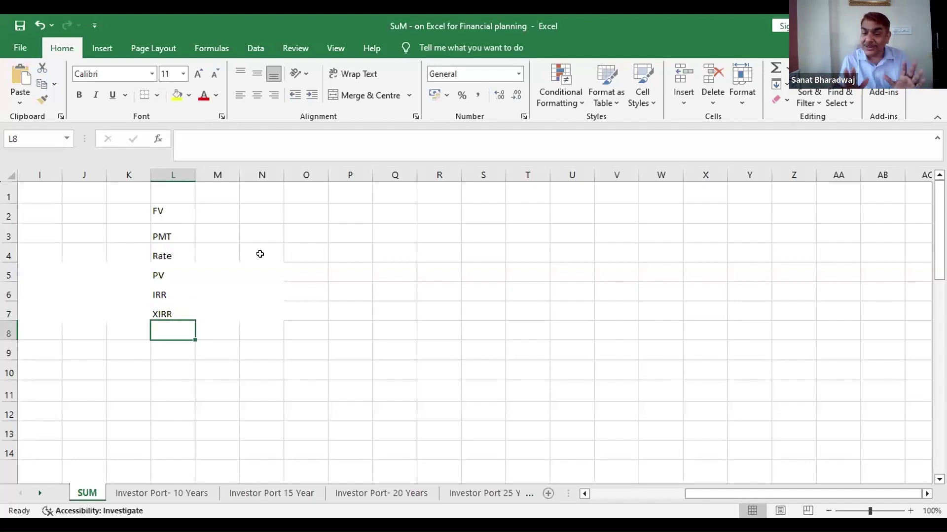
Enter the heading "Financial planning" in cell K1, above and beside the list of functions
{"action": "key", "text": "Up"}
{"action": "key", "text": "Up"}
{"action": "key", "text": "Up"}
{"action": "key", "text": "Up"}
{"action": "key", "text": "Up"}
{"action": "key", "text": "Up"}
{"action": "key", "text": "Up"}
{"action": "key", "text": "Left"}
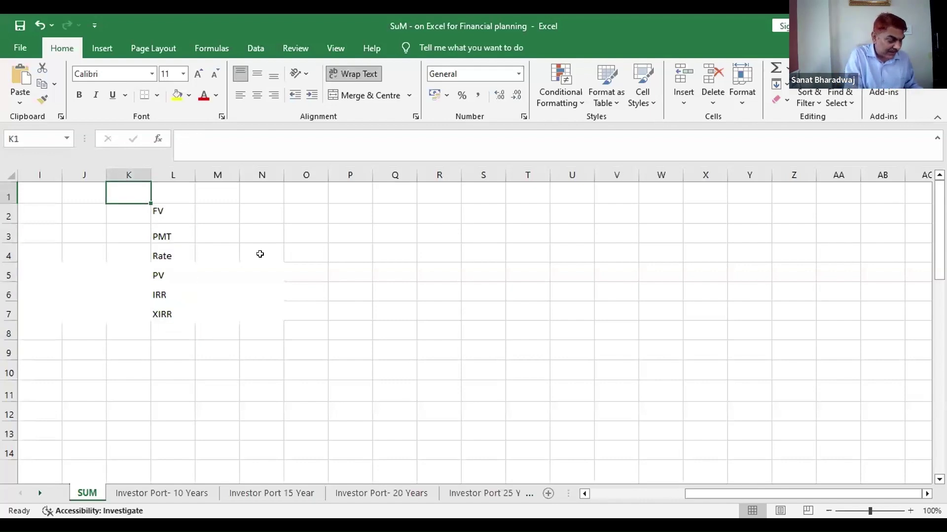
{"action": "type", "text": "Financi"}
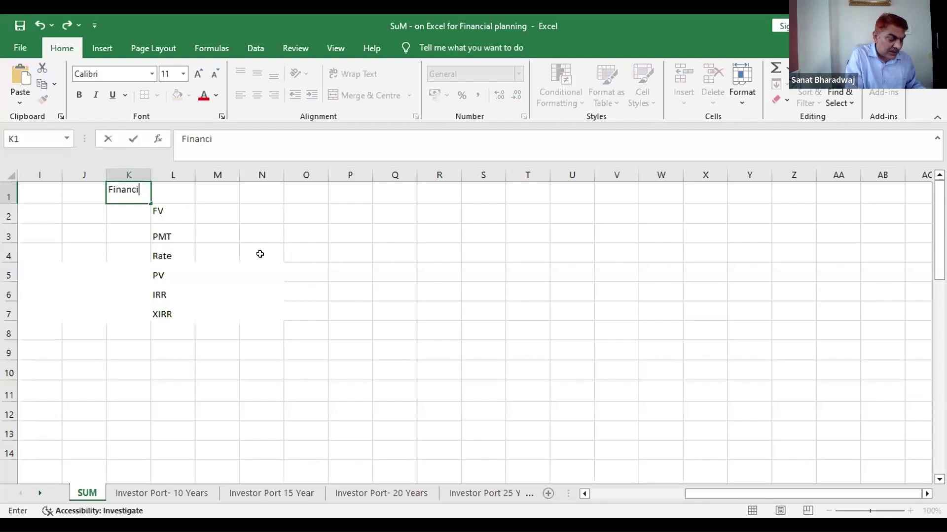
{"action": "type", "text": "al planning"}
{"action": "key", "text": "Return"}
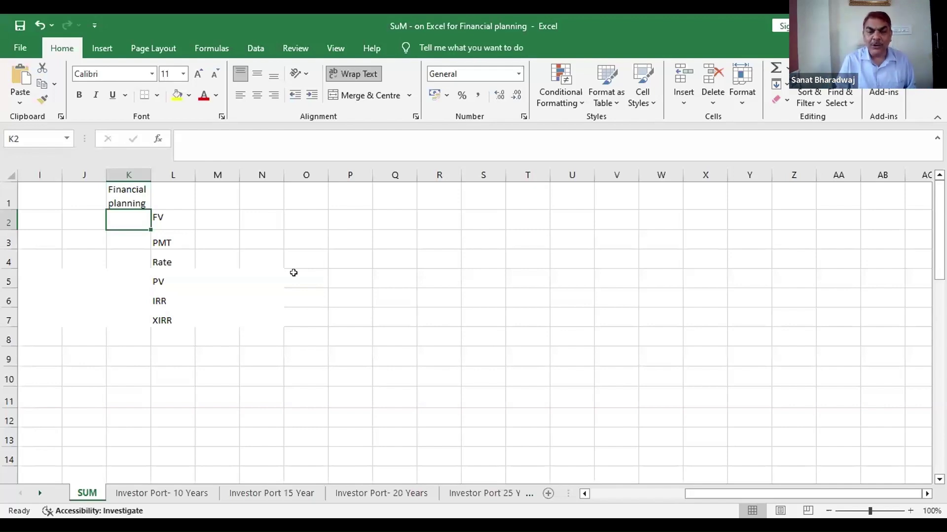
Enter the column headings PPF in cell Q1 and ELSS in cell R1
{"action": "left_click", "coordinate": [402, 218]}
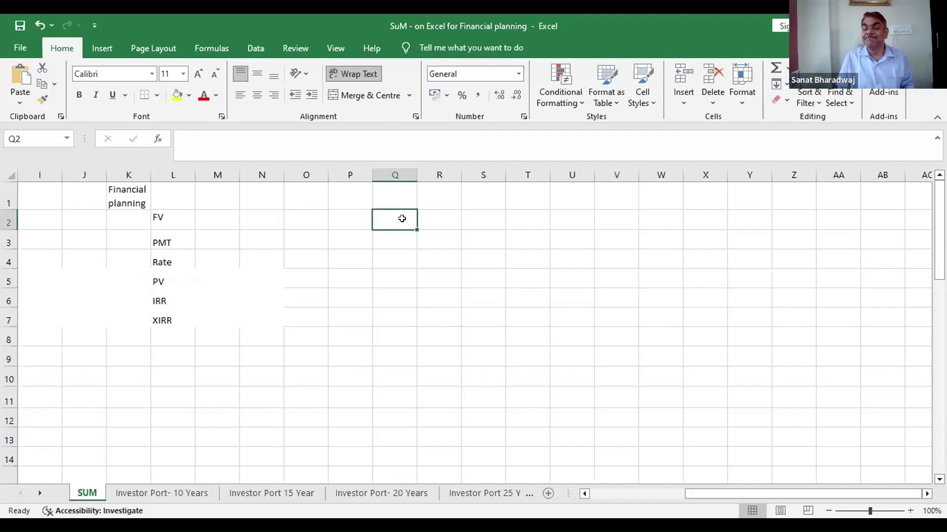
{"action": "left_click", "coordinate": [392, 196]}
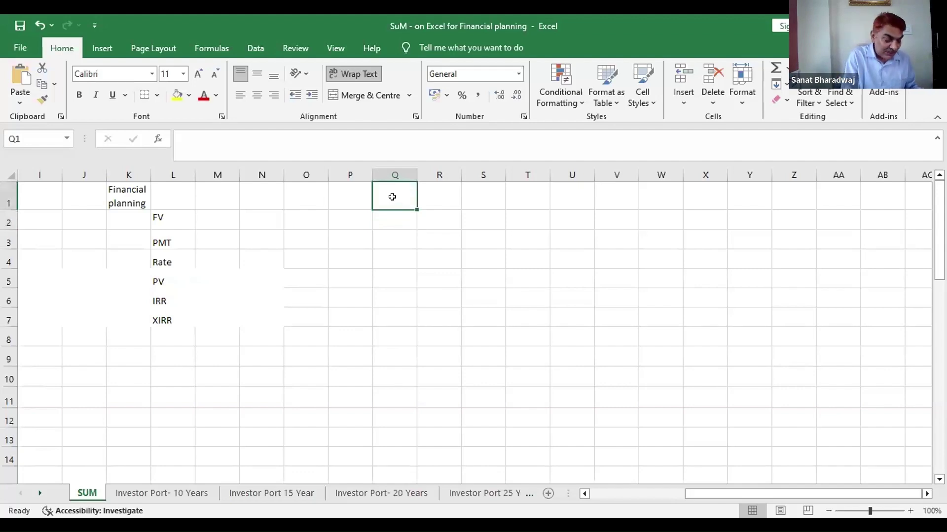
{"action": "type", "text": "PPF"}
{"action": "key", "text": "Tab"}
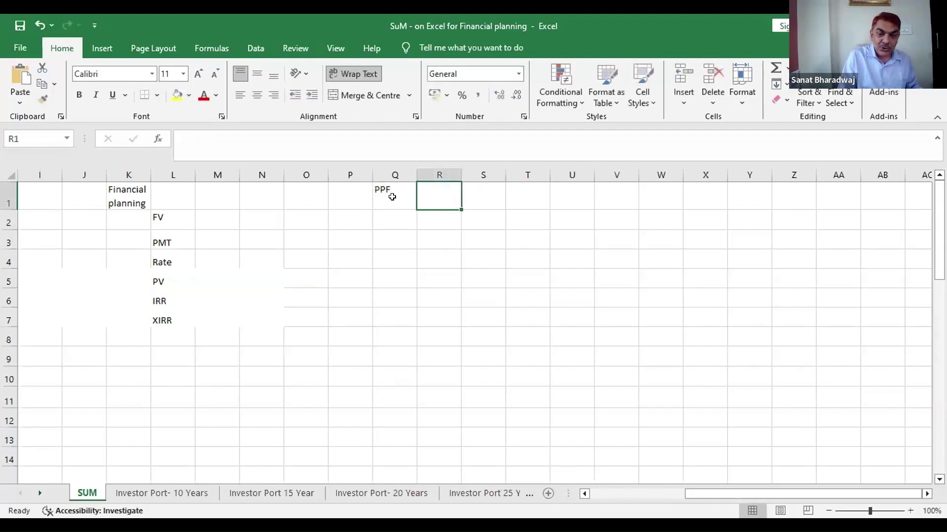
{"action": "type", "text": "ELSS"}
{"action": "key", "text": "Return"}
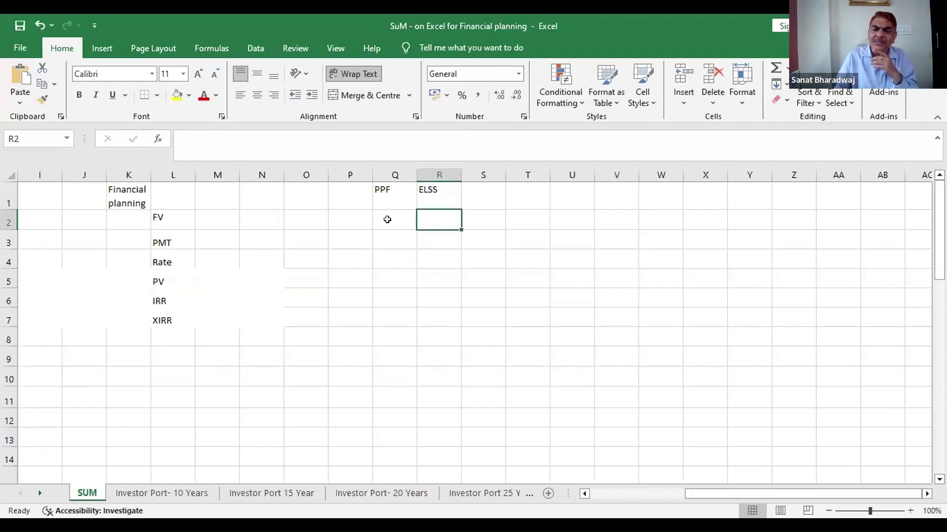
Label cell P2 as NPER and enter "20 year" under PPF in cell Q2
{"action": "left_click", "coordinate": [391, 220]}
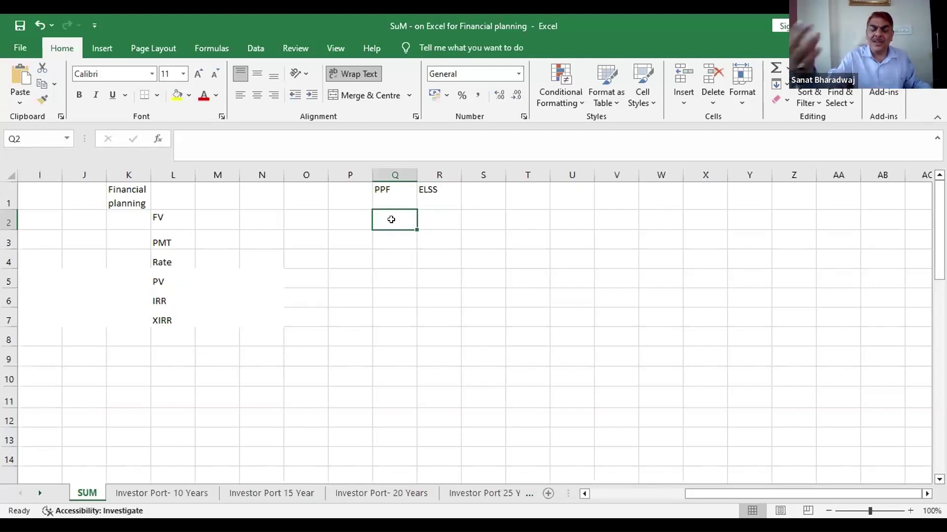
{"action": "type", "text": "20"}
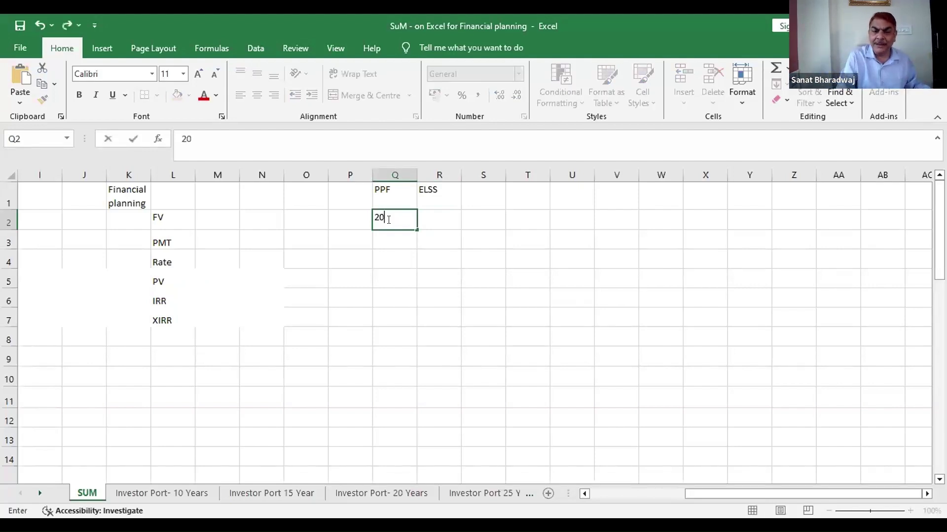
{"action": "key", "text": "Left"}
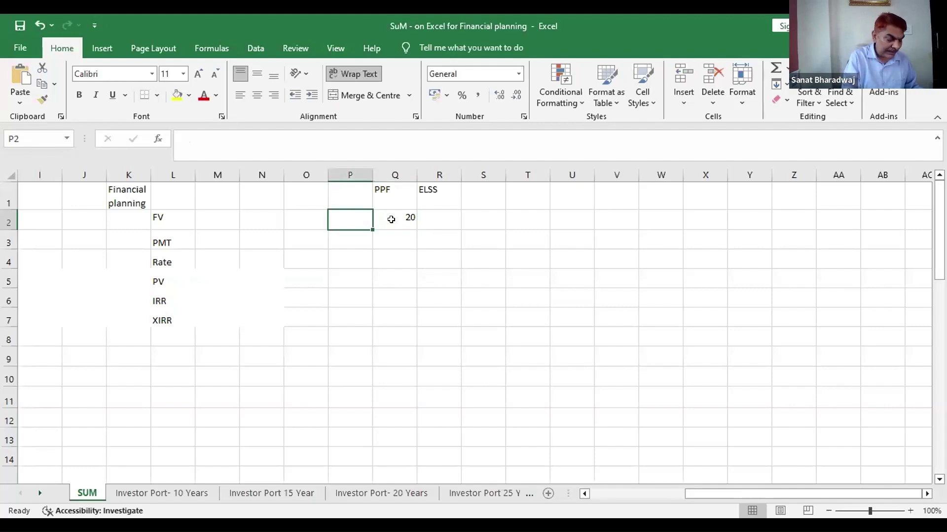
{"action": "type", "text": "NPER"}
{"action": "key", "text": "Return"}
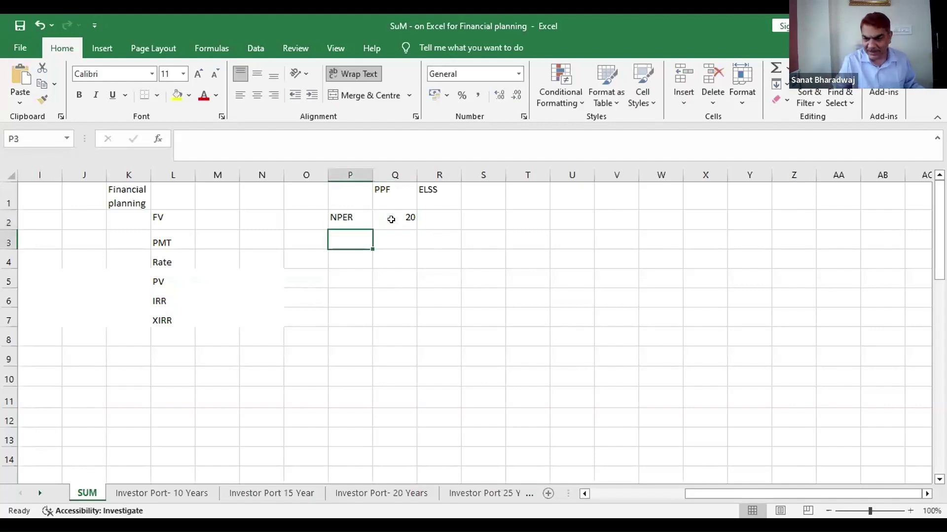
{"action": "left_click", "coordinate": [394, 219]}
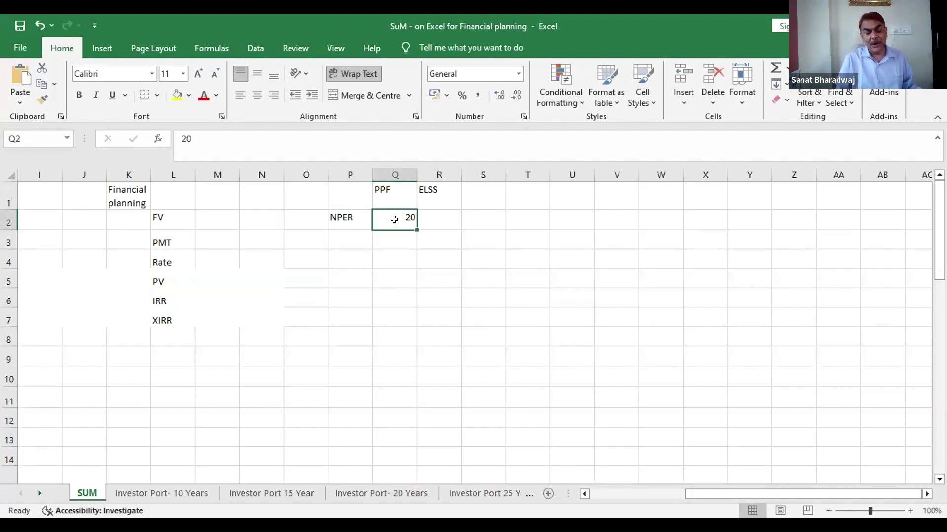
{"action": "double_click", "coordinate": [394, 220]}
{"action": "type", "text": "year"}
{"action": "key", "text": "Return"}
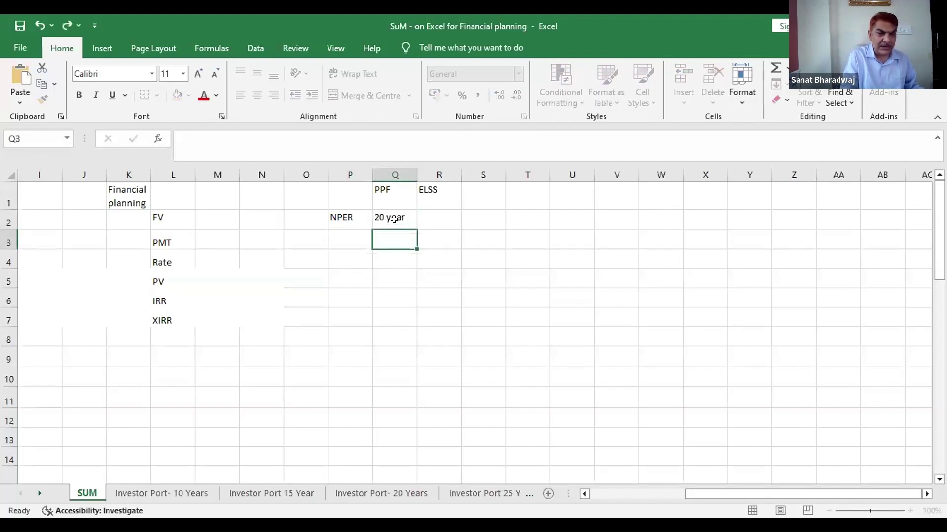
Enter "20 year" under ELSS in cell R2 and "1.5 Lac" beside it in S2
{"action": "left_click", "coordinate": [394, 220]}
{"action": "key", "text": "Right"}
{"action": "type", "text": "20 year"}
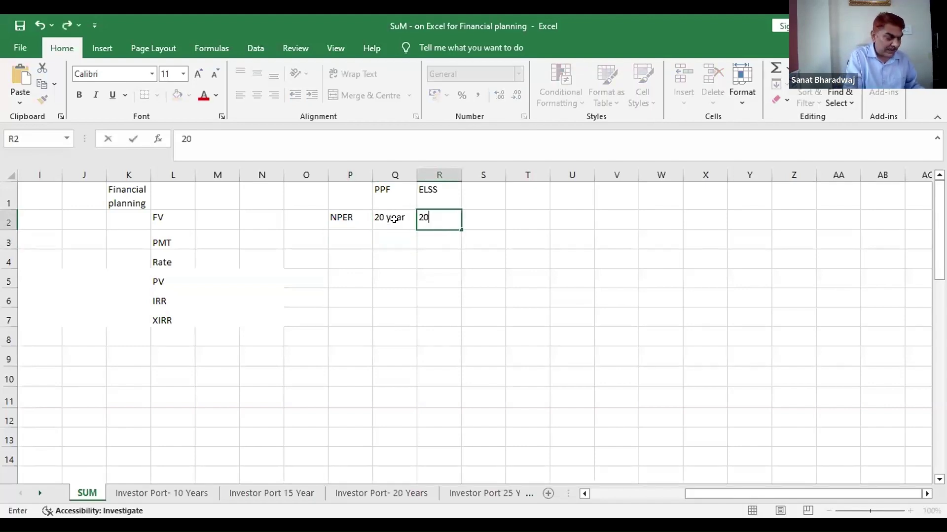
{"action": "key", "text": "Return"}
{"action": "key", "text": "Up"}
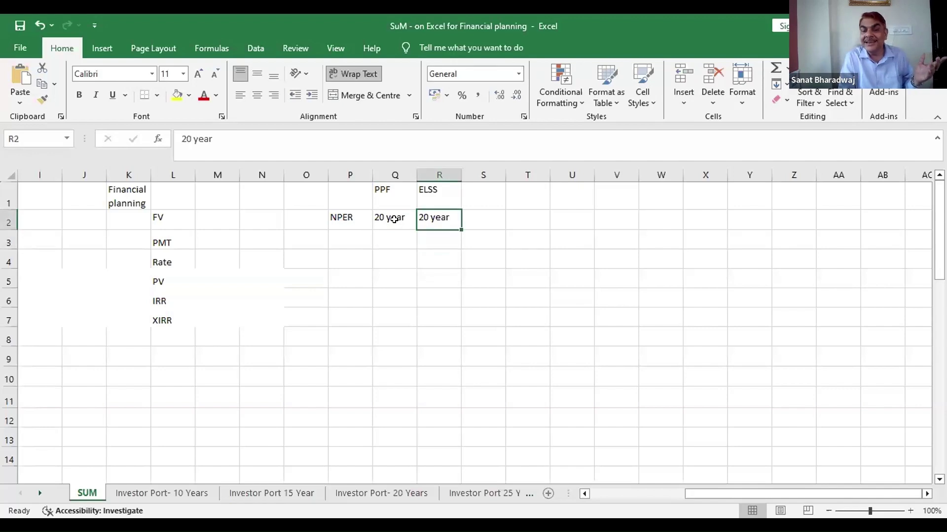
{"action": "key", "text": "Right"}
{"action": "type", "text": "1.5 Lac"}
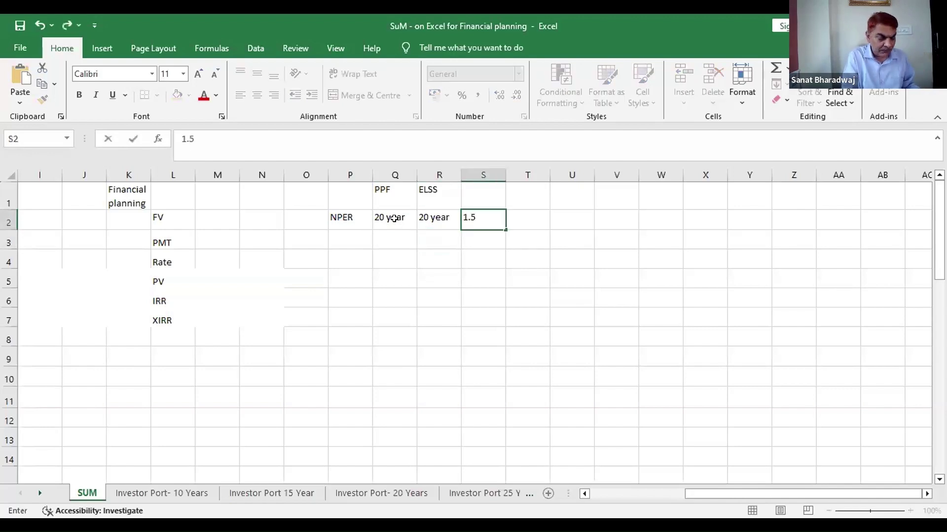
{"action": "key", "text": "Return"}
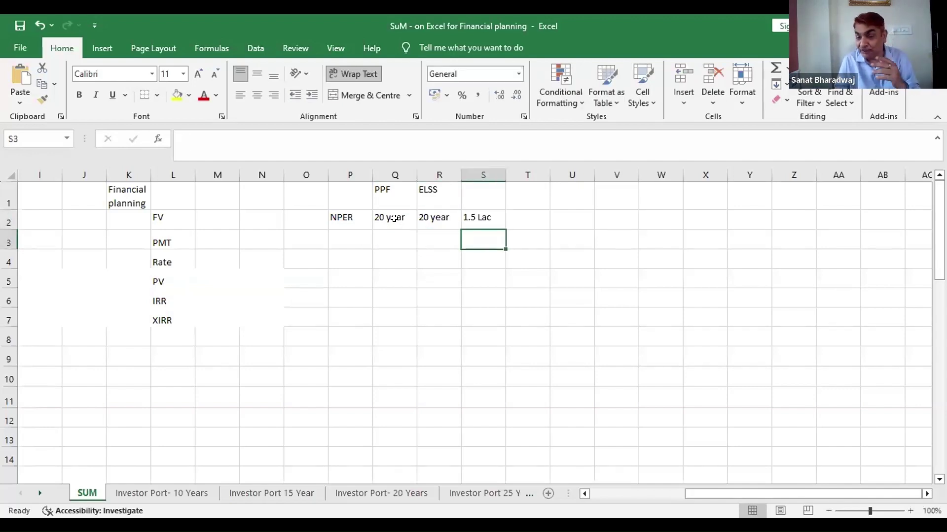
Insert the FV function from the Financial category into cell P5
{"action": "left_click", "coordinate": [362, 266]}
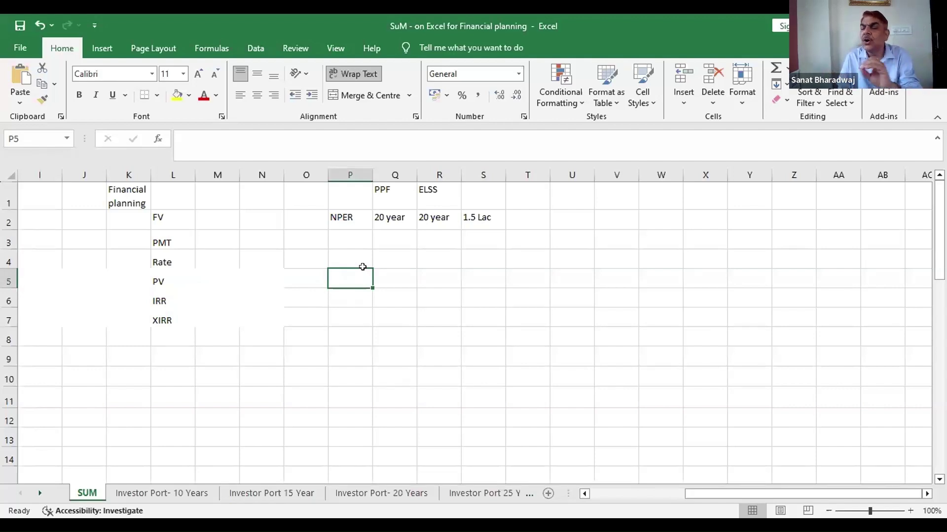
{"action": "left_click", "coordinate": [158, 140]}
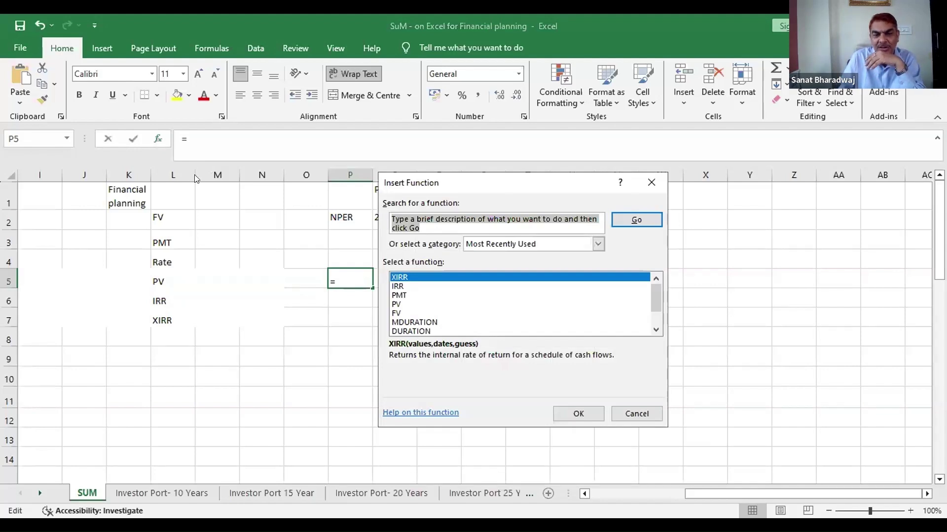
{"action": "left_click", "coordinate": [598, 244]}
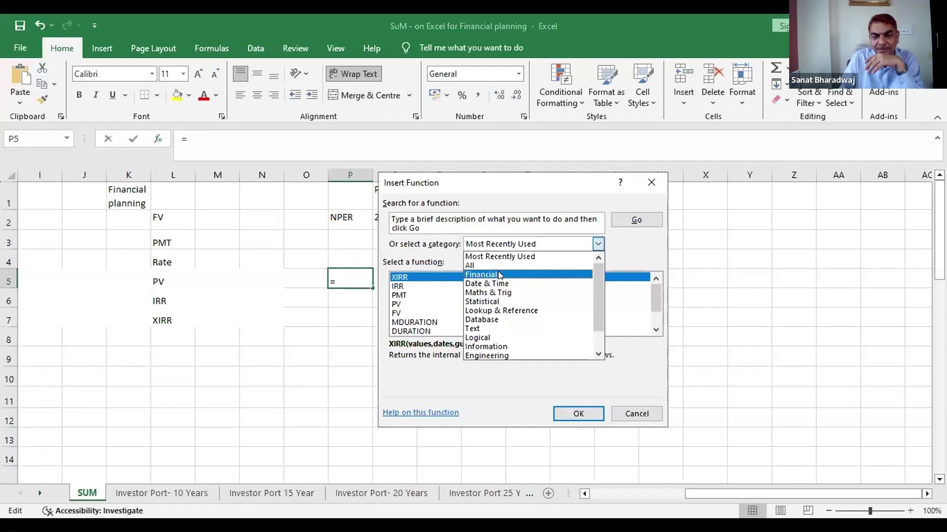
{"action": "left_click", "coordinate": [499, 275]}
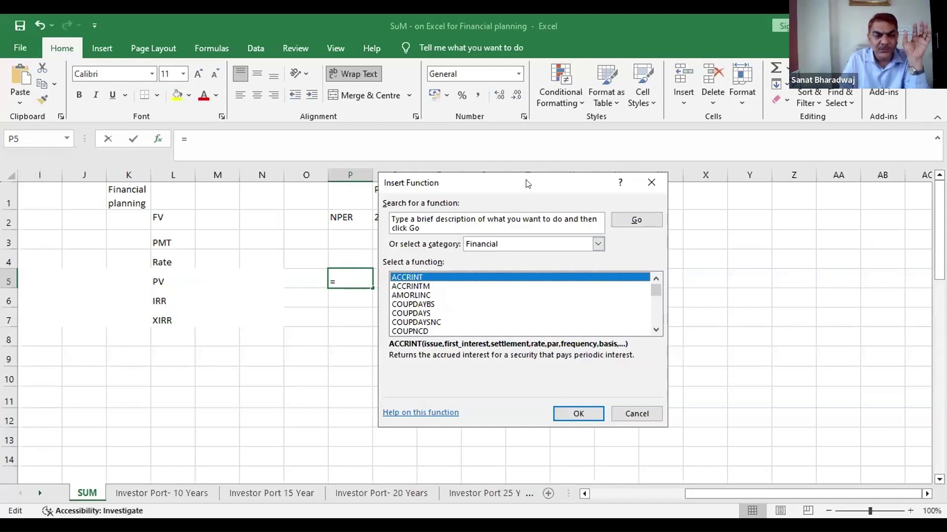
{"action": "left_click_drag", "start_coordinate": [527, 183], "coordinate": [186, 149]}
{"action": "left_click", "coordinate": [79, 280]}
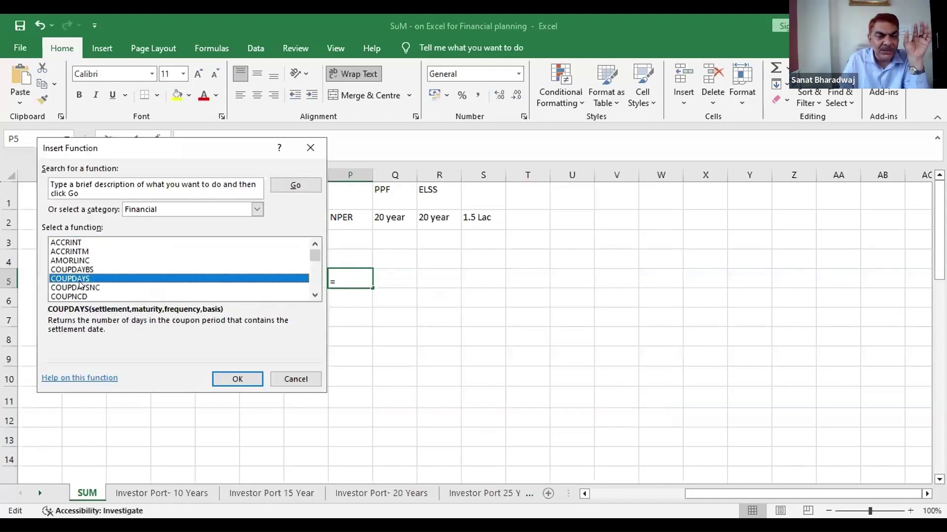
{"action": "key", "text": "f"}
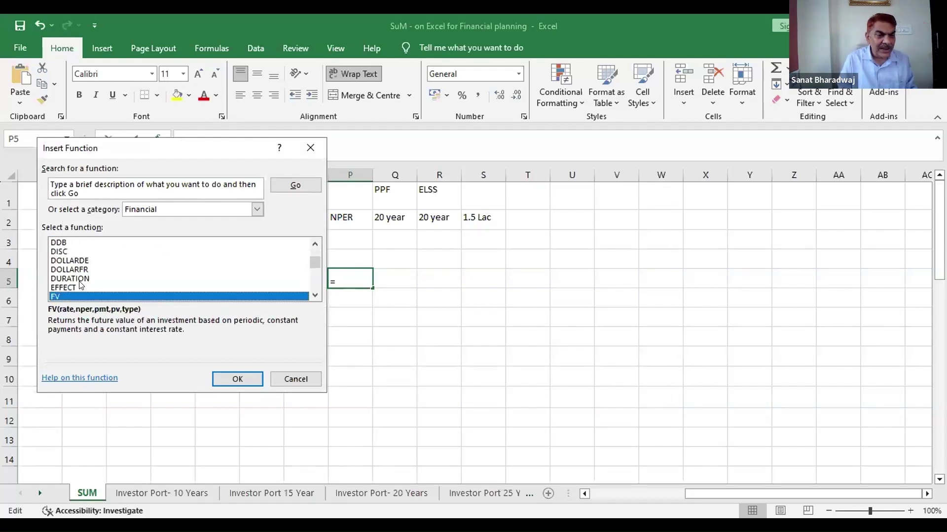
{"action": "left_click", "coordinate": [225, 380]}
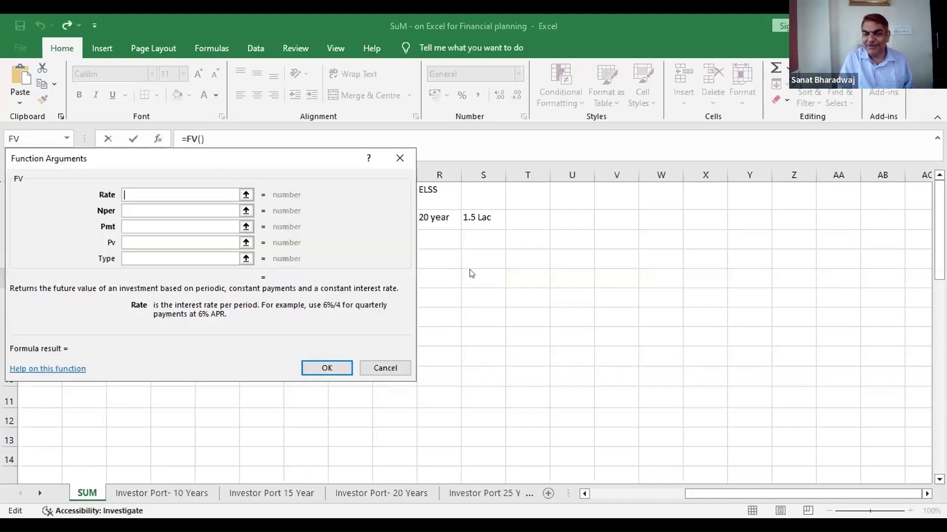
Set the FV arguments to a rate of 7.5%, Nper of 20 and a payment of -150000
{"action": "left_click_drag", "start_coordinate": [198, 158], "coordinate": [469, 242]}
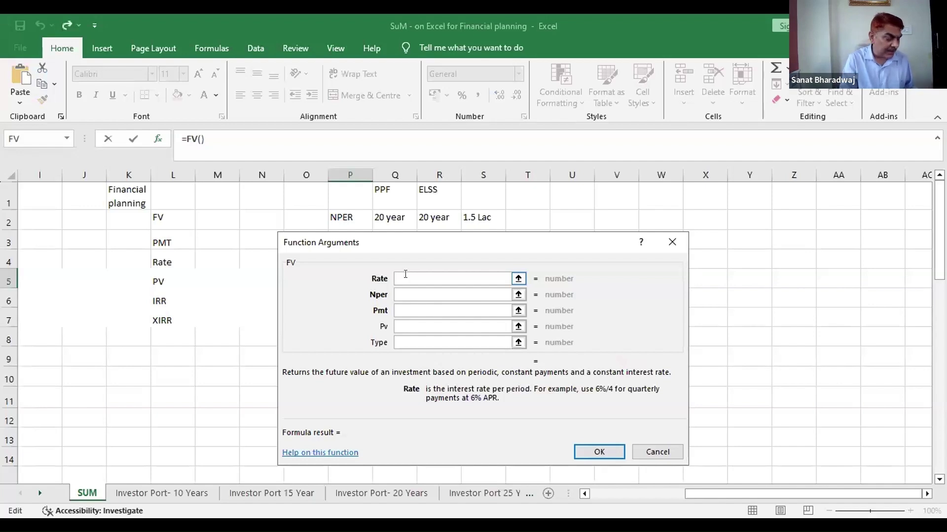
{"action": "type", "text": "7.5%"}
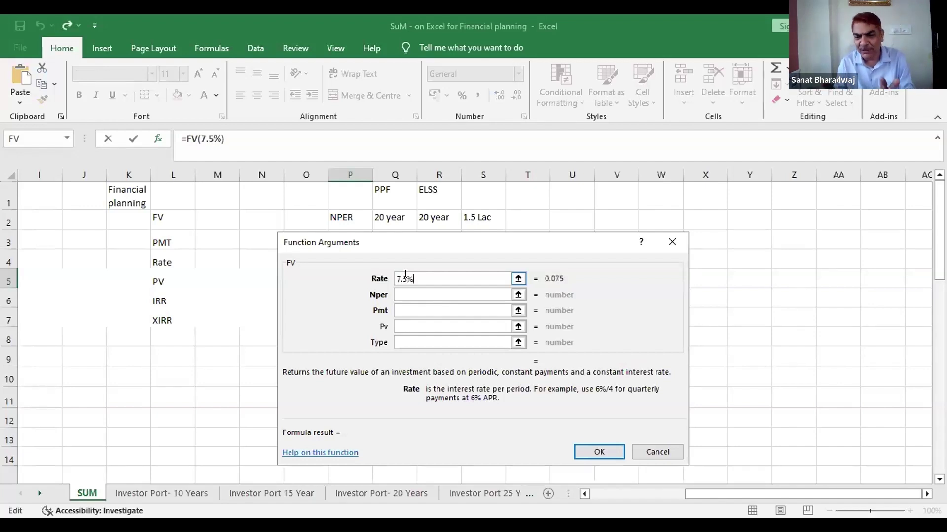
{"action": "left_click", "coordinate": [415, 293]}
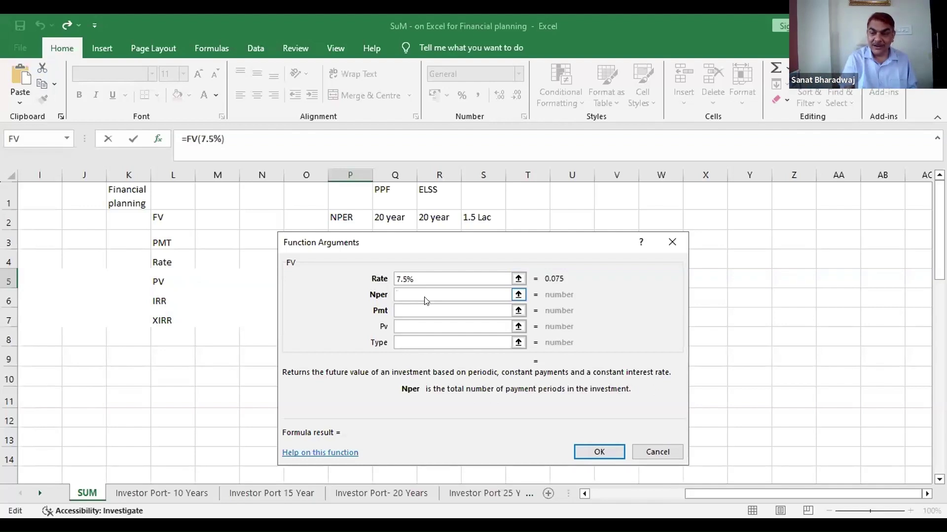
{"action": "type", "text": "20"}
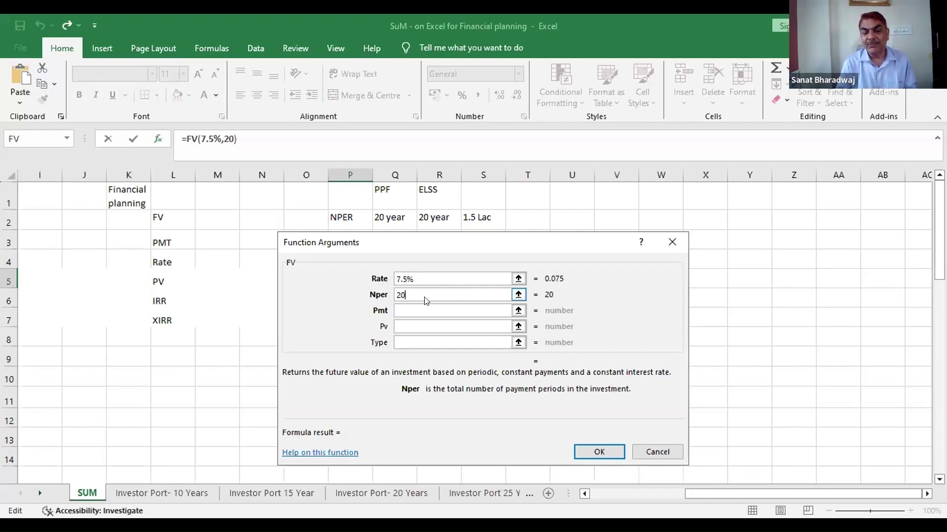
{"action": "key", "text": "Tab"}
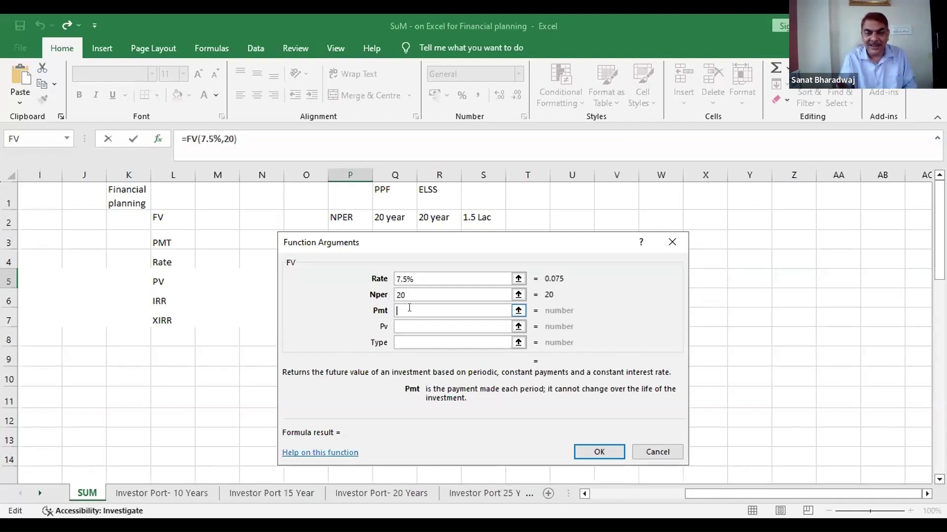
{"action": "type", "text": "150000"}
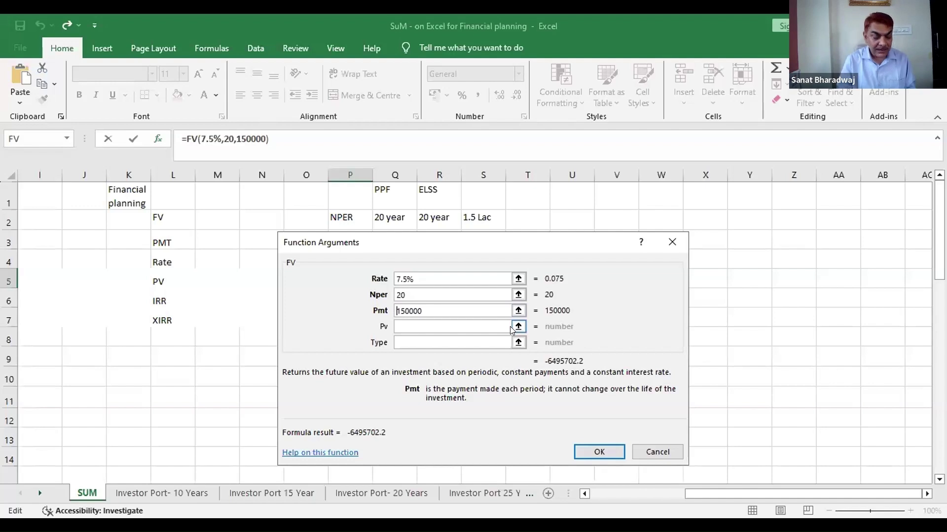
{"action": "type", "text": "-"}
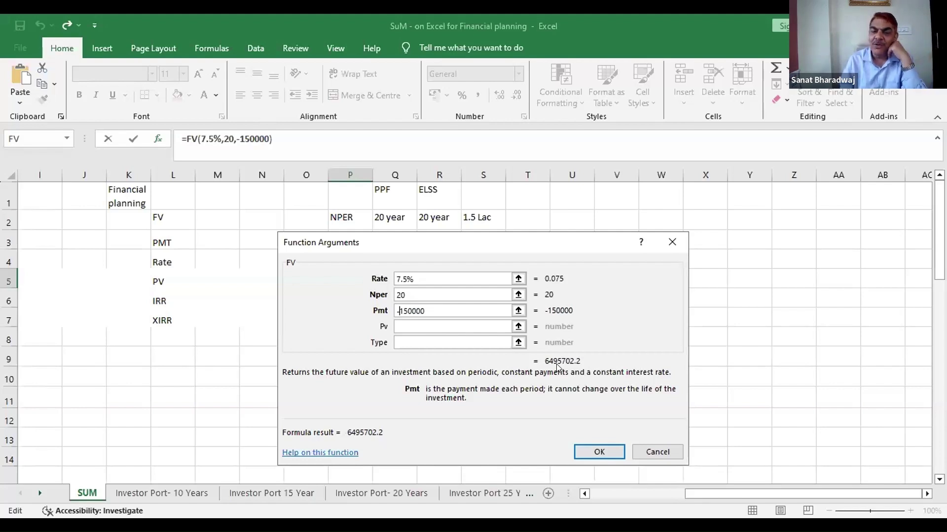
Change the FV rate to 12% to compare the ELSS return with PPF
{"action": "left_click", "coordinate": [403, 277]}
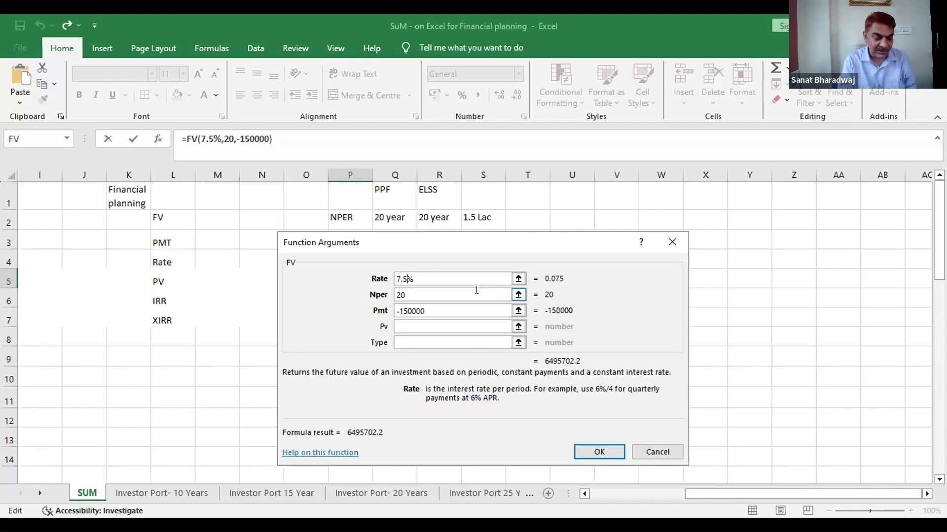
{"action": "key", "text": "BackSpace"}
{"action": "key", "text": "BackSpace"}
{"action": "key", "text": "BackSpace"}
{"action": "type", "text": "12"}
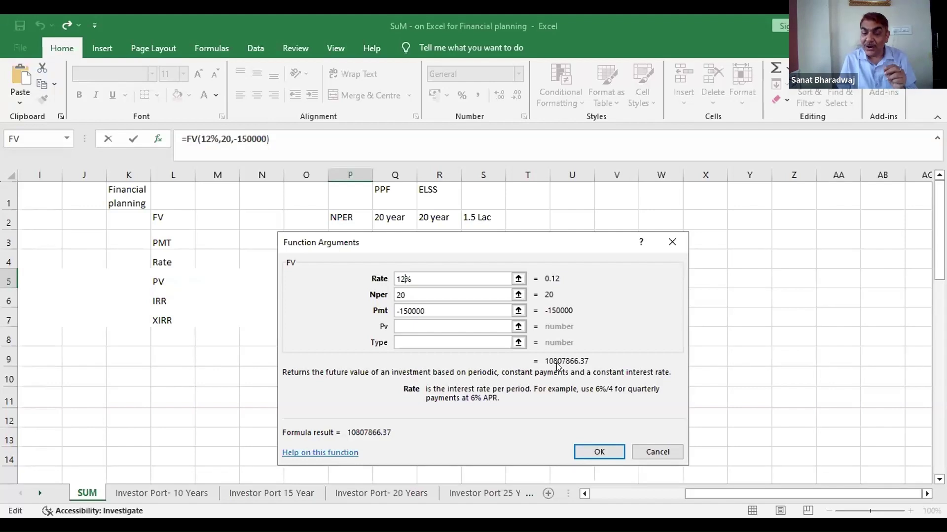
Restore the FV rate to the PPF value of 7.5%
{"action": "key", "text": "BackSpace"}
{"action": "key", "text": "BackSpace"}
{"action": "type", "text": "7.5"}
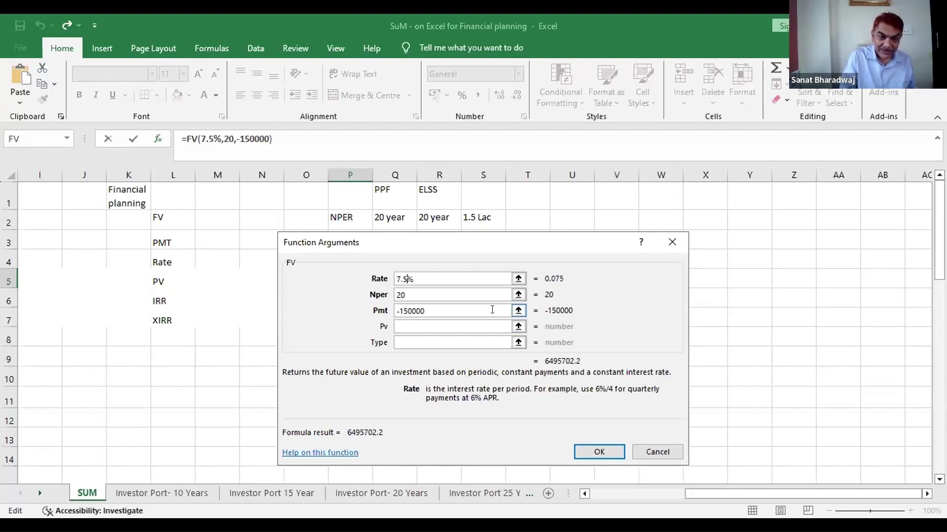
Set the FV rate to 12% once more and discard the formula in cell P5
{"action": "key", "text": "BackSpace"}
{"action": "key", "text": "BackSpace"}
{"action": "key", "text": "BackSpace"}
{"action": "type", "text": "12"}
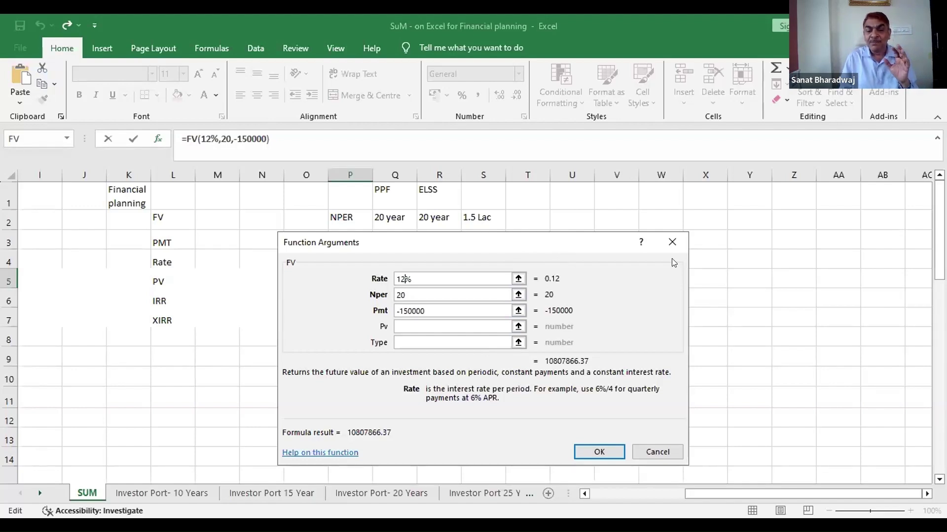
{"action": "left_click_drag", "start_coordinate": [462, 287], "coordinate": [567, 276]}
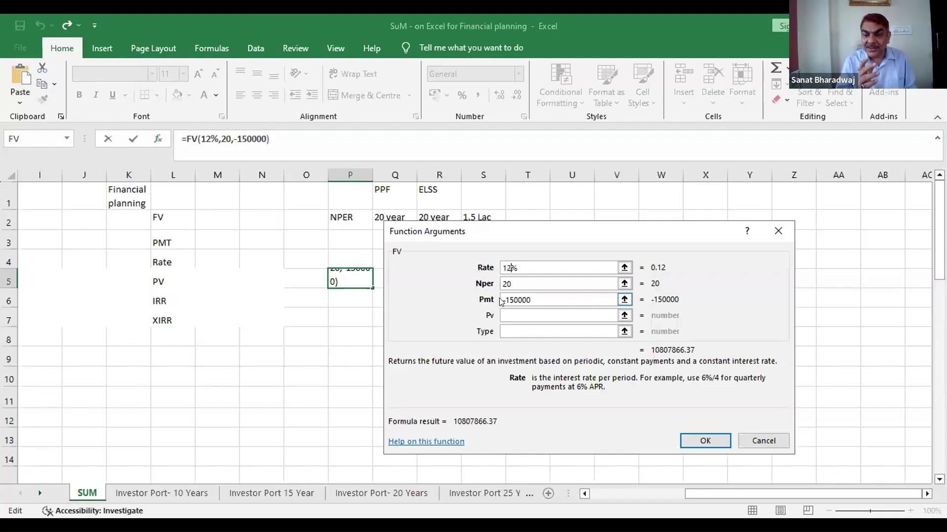
{"action": "left_click", "coordinate": [437, 246]}
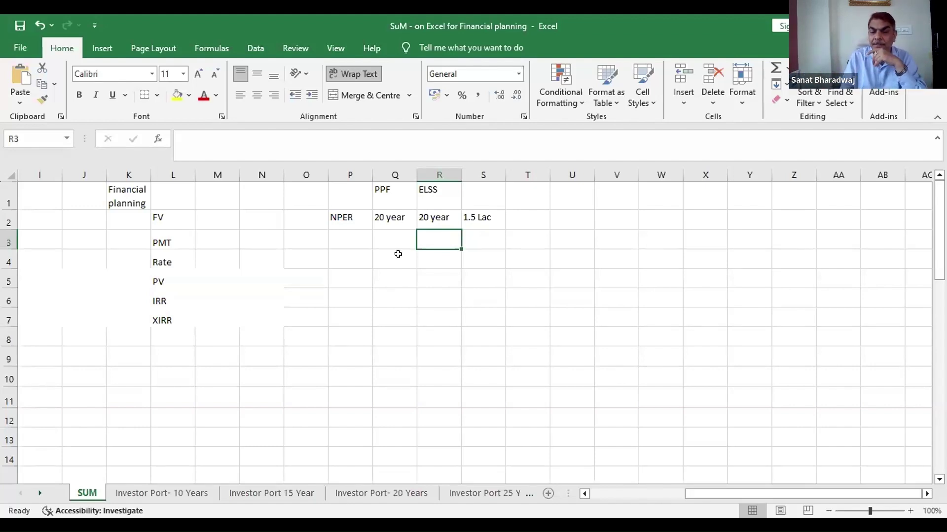
Insert the FV function from the Financial category into cell Q3
{"action": "left_click", "coordinate": [392, 243]}
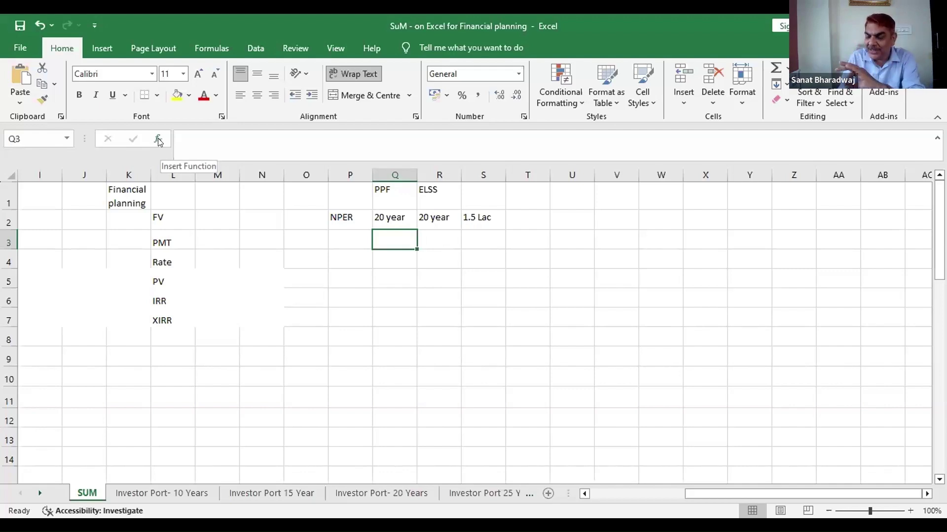
{"action": "left_click", "coordinate": [158, 140]}
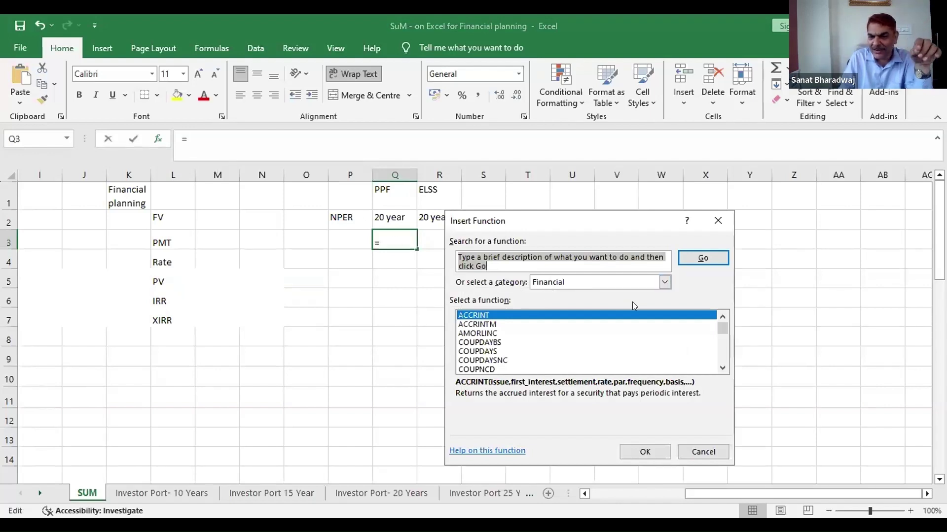
{"action": "left_click", "coordinate": [665, 283]}
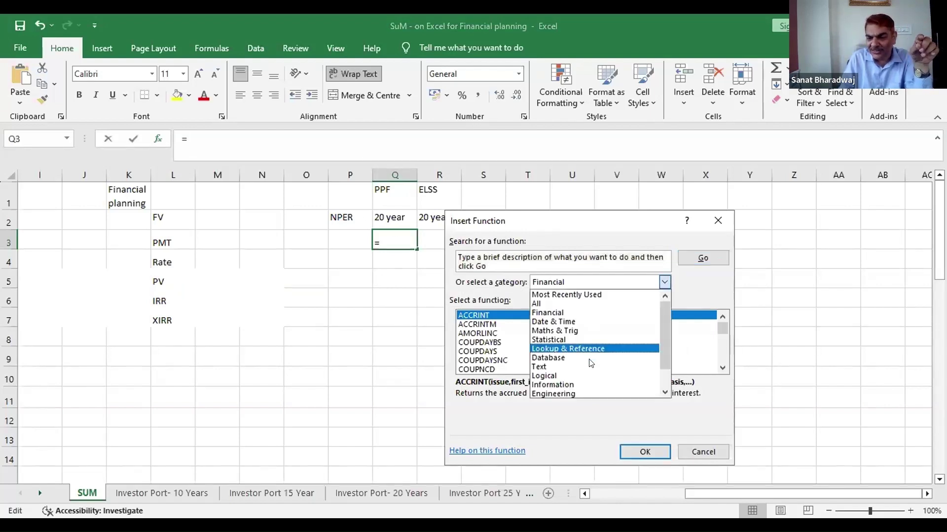
{"action": "left_click", "coordinate": [567, 313]}
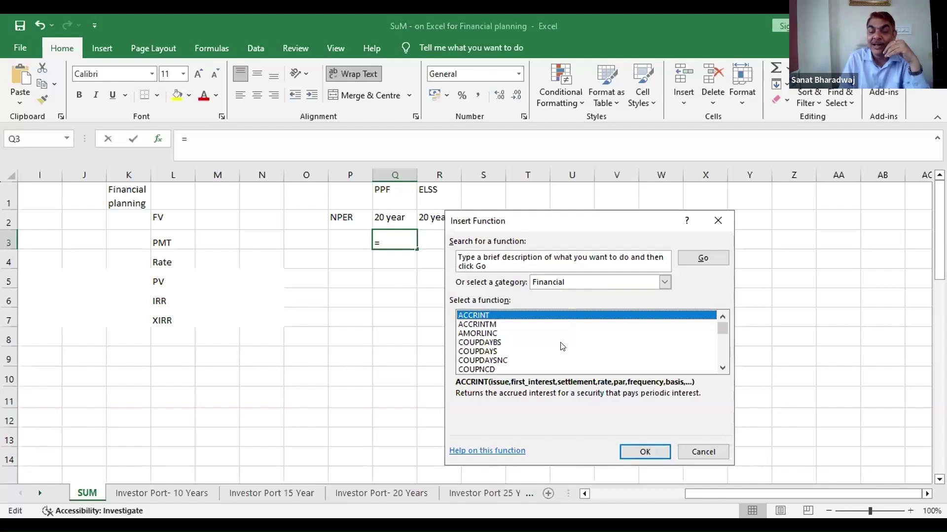
{"action": "left_click", "coordinate": [525, 344]}
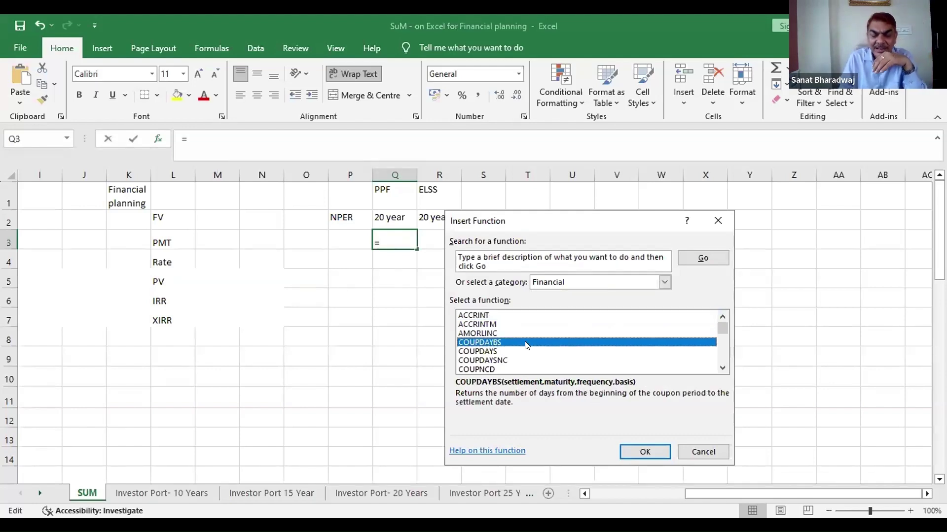
{"action": "key", "text": "f"}
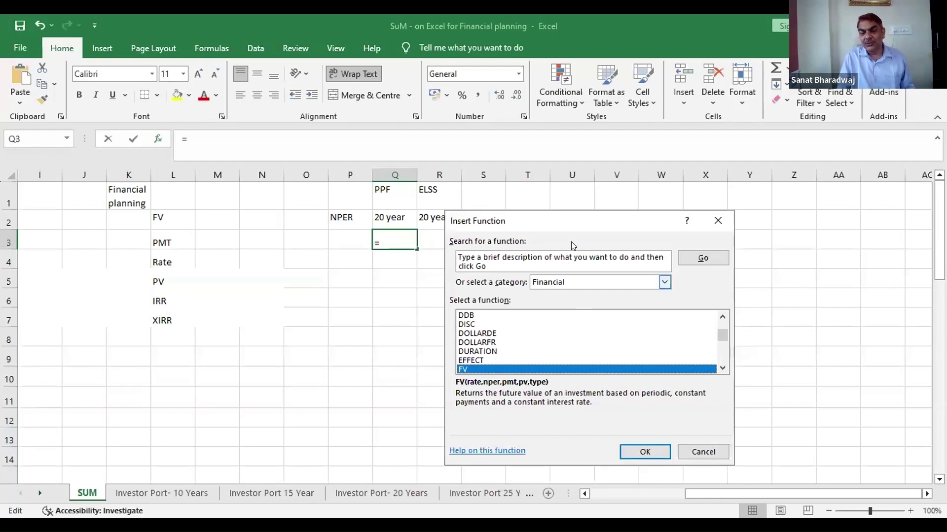
{"action": "left_click_drag", "start_coordinate": [578, 222], "coordinate": [302, 143]}
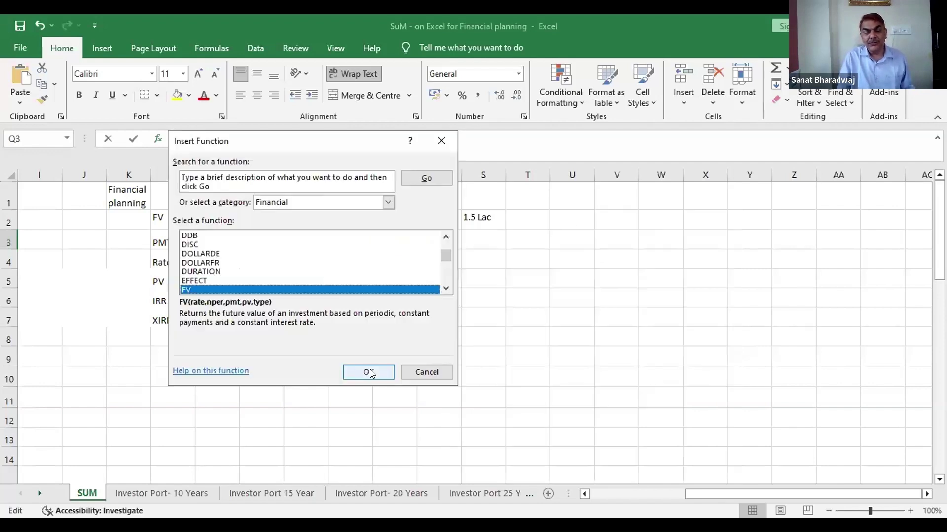
{"action": "left_click", "coordinate": [370, 367]}
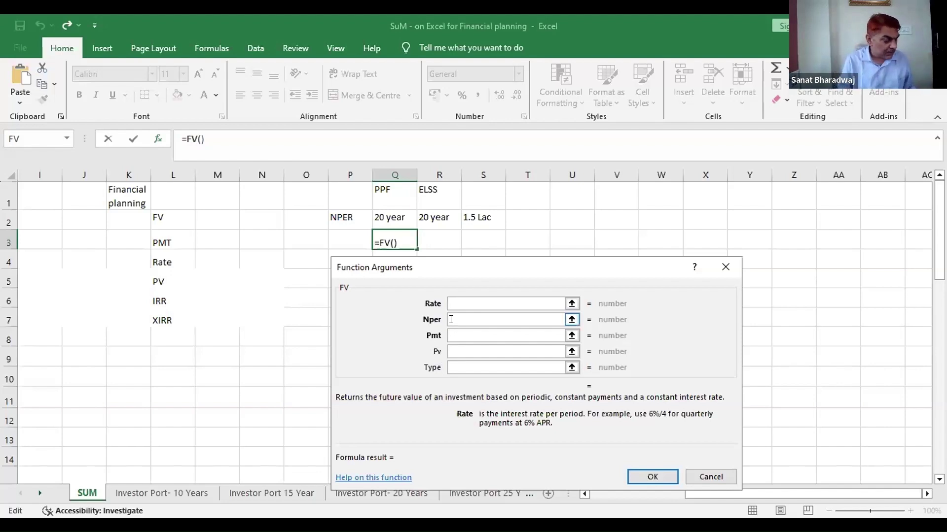
Set the FV rate to 12%/12 and Nper to 35*12 for monthly investments over 35 years
{"action": "type", "text": "12%"}
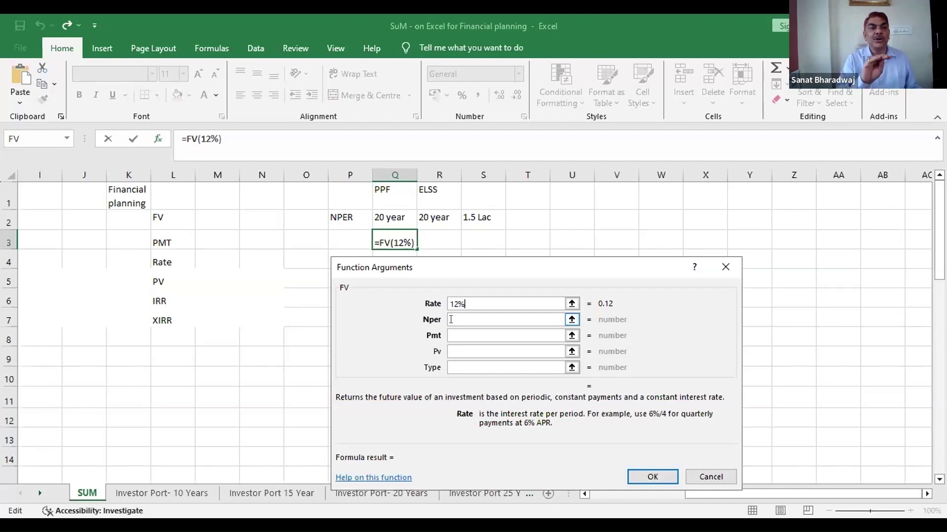
{"action": "type", "text": "/12"}
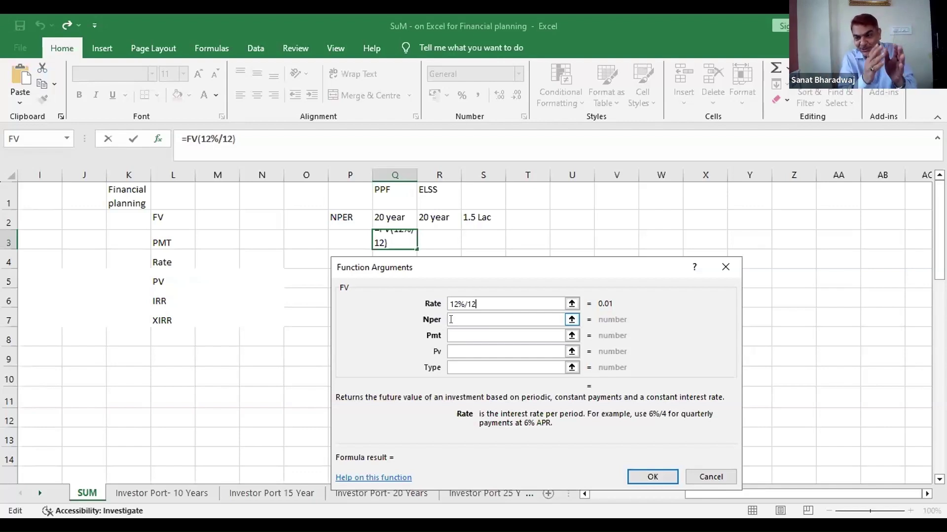
{"action": "left_click", "coordinate": [451, 318]}
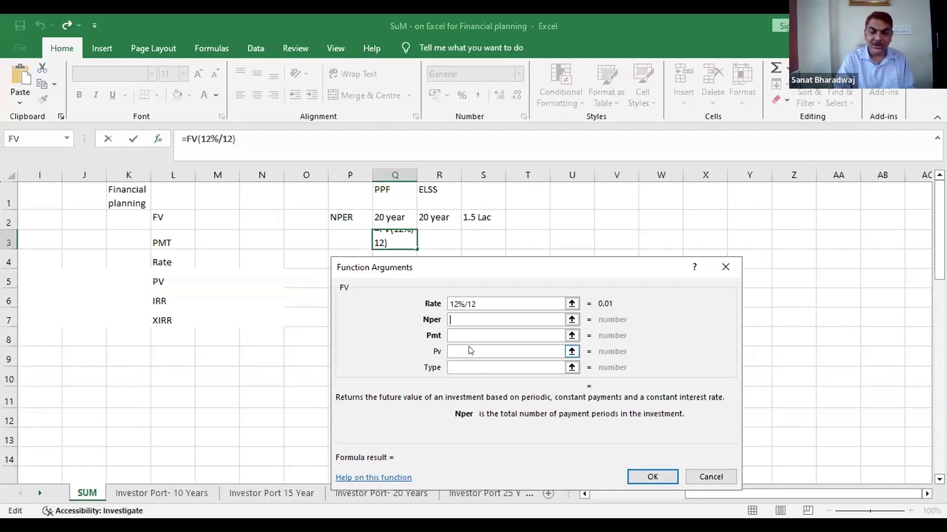
{"action": "type", "text": "35"}
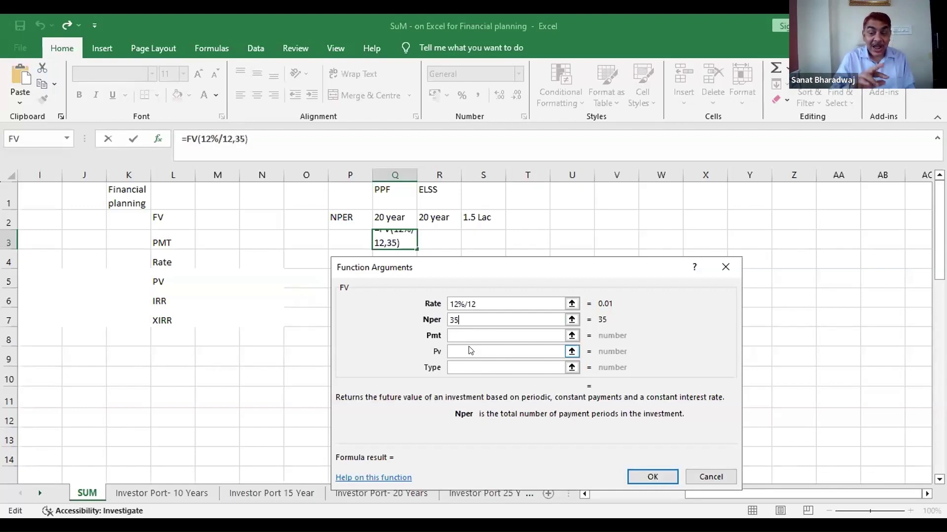
{"action": "type", "text": "*12"}
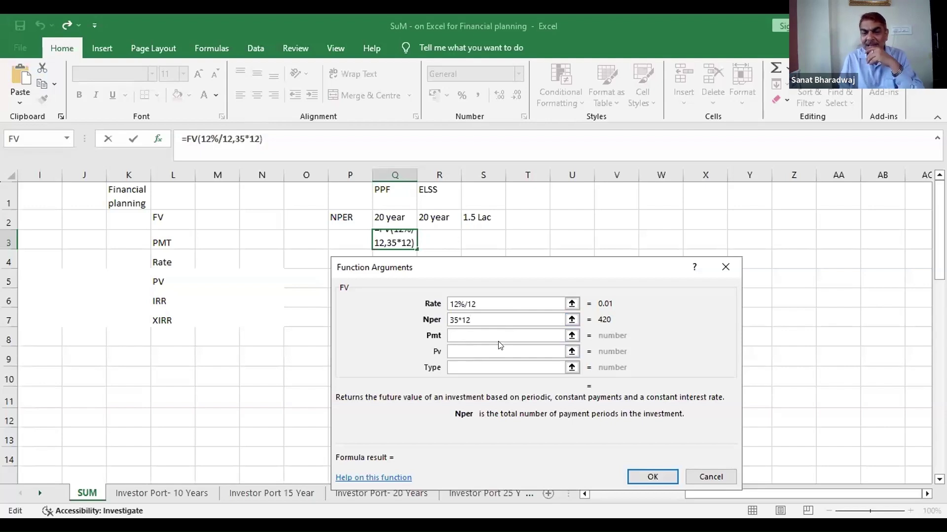
Set the monthly payment argument of the FV function to -5000
{"action": "left_click", "coordinate": [463, 333]}
{"action": "type", "text": "-"}
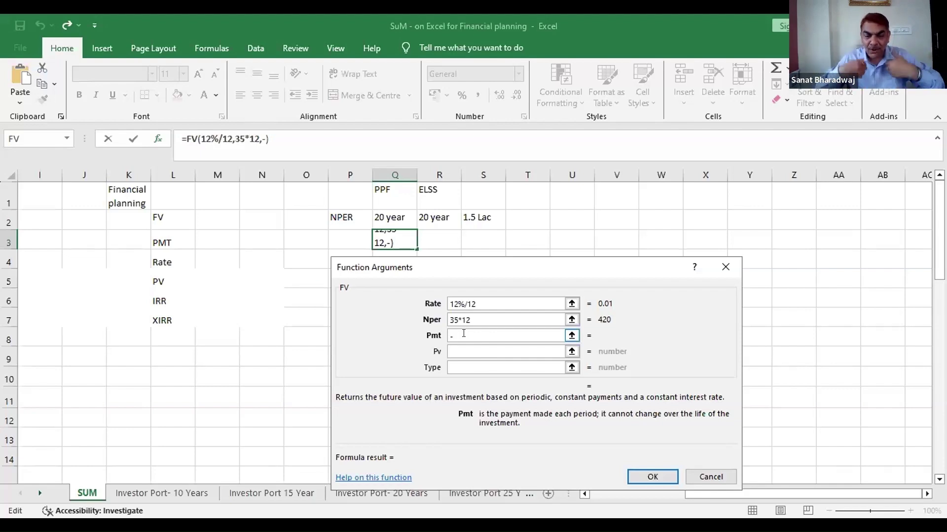
{"action": "type", "text": "5"}
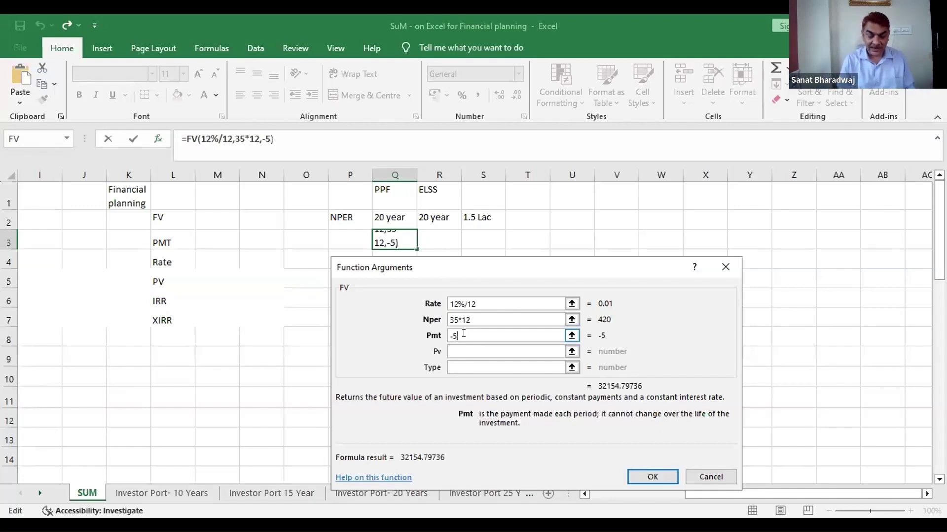
{"action": "type", "text": "000"}
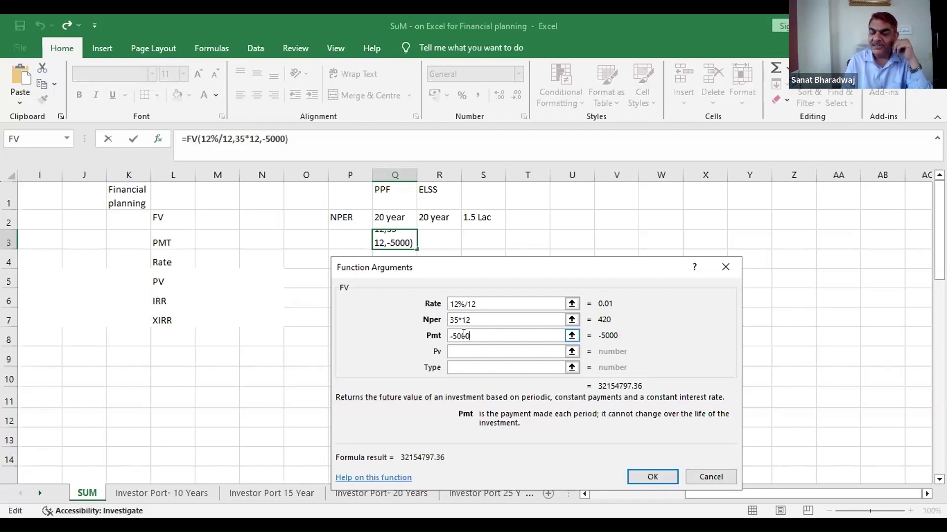
Try a monthly payment of -6000 in the FV function and replace it with -75000
{"action": "left_click", "coordinate": [453, 335]}
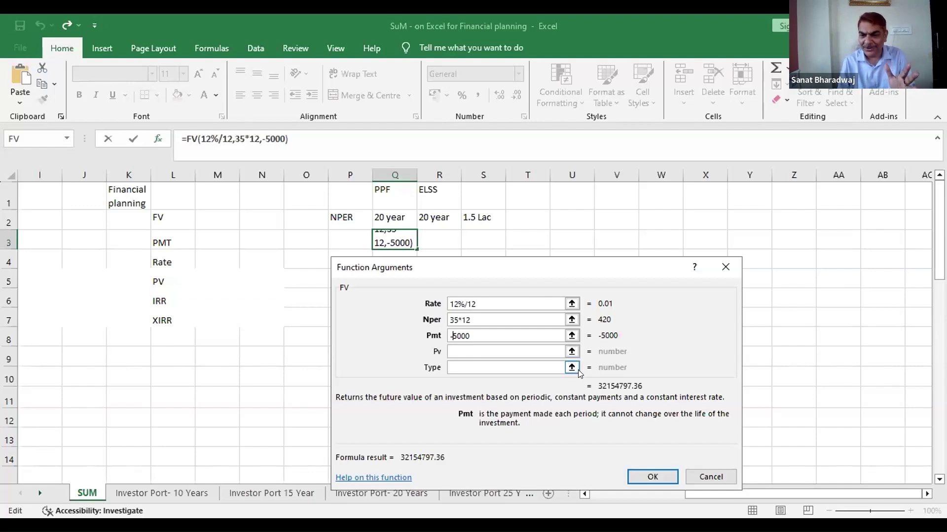
{"action": "type", "text": "6"}
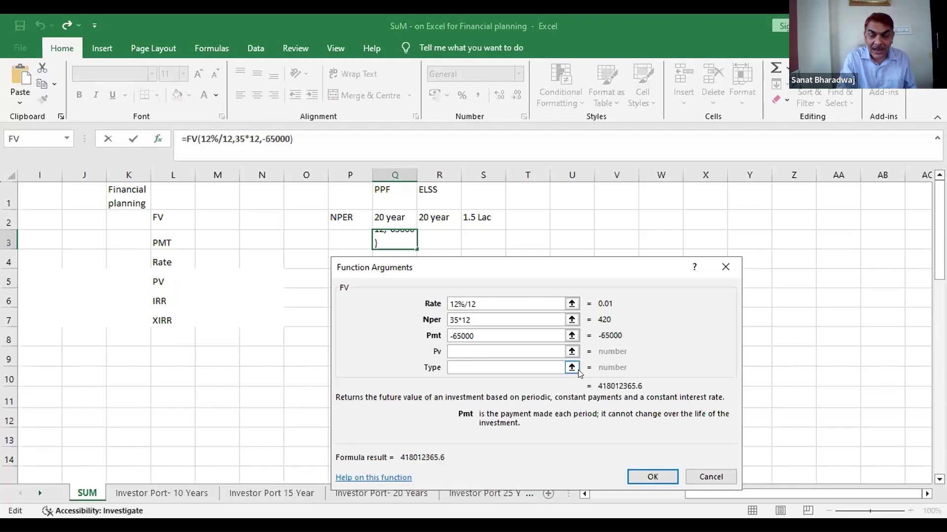
{"action": "key", "text": "Delete"}
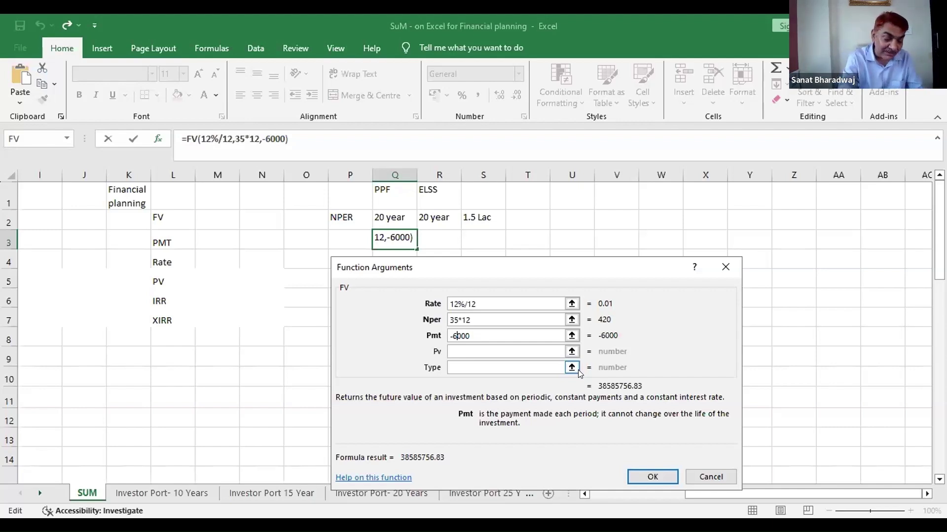
{"action": "key", "text": "BackSpace"}
{"action": "type", "text": "75"}
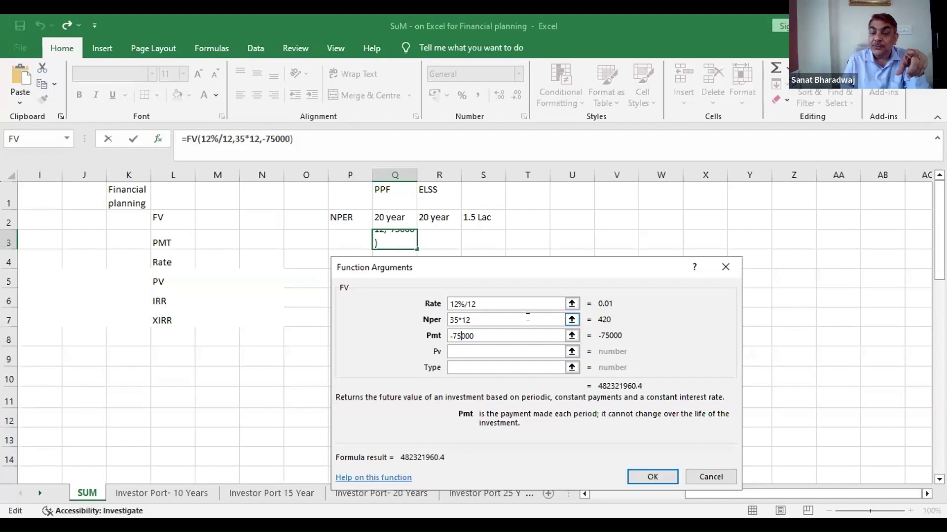
Set the FV function's rate to 7.5%/12 to test the PPF-style return on the monthly investment
{"action": "left_click", "coordinate": [502, 303]}
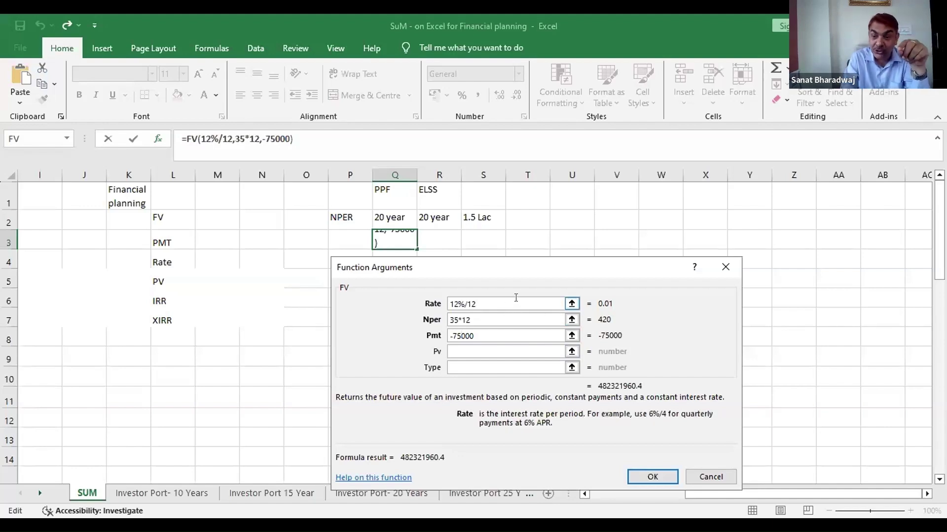
{"action": "key", "text": "Left"}
{"action": "key", "text": "Left"}
{"action": "key", "text": "Left"}
{"action": "key", "text": "Left"}
{"action": "key", "text": "Left"}
{"action": "key", "text": "Left"}
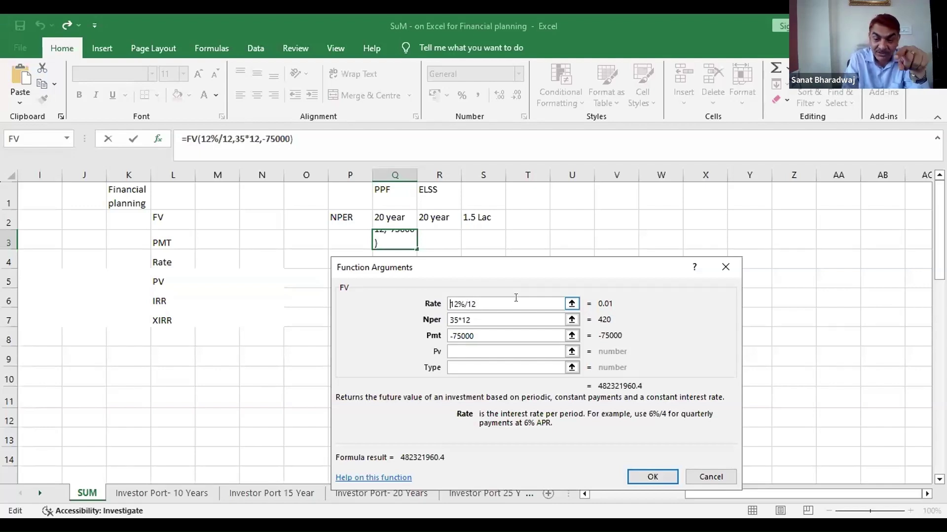
{"action": "type", "text": "7"}
{"action": "key", "text": "Delete"}
{"action": "key", "text": "Delete"}
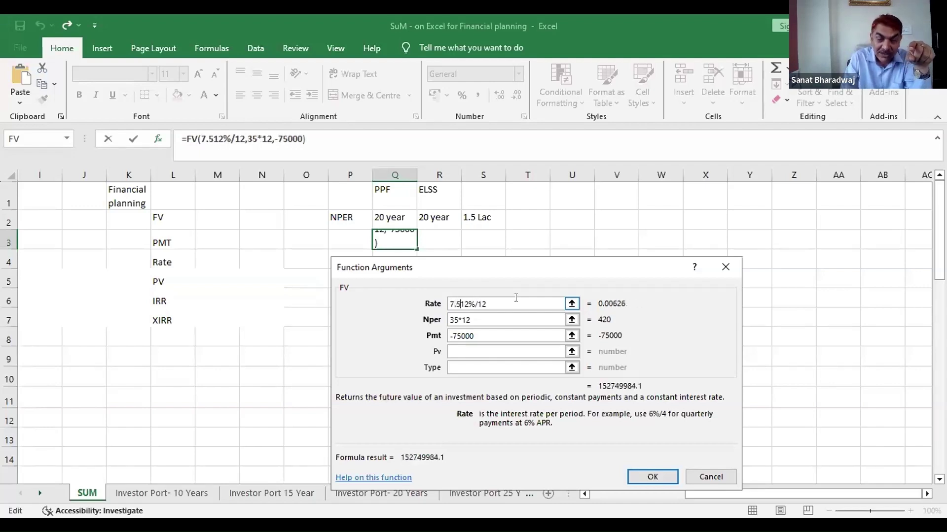
{"action": "type", "text": "5"}
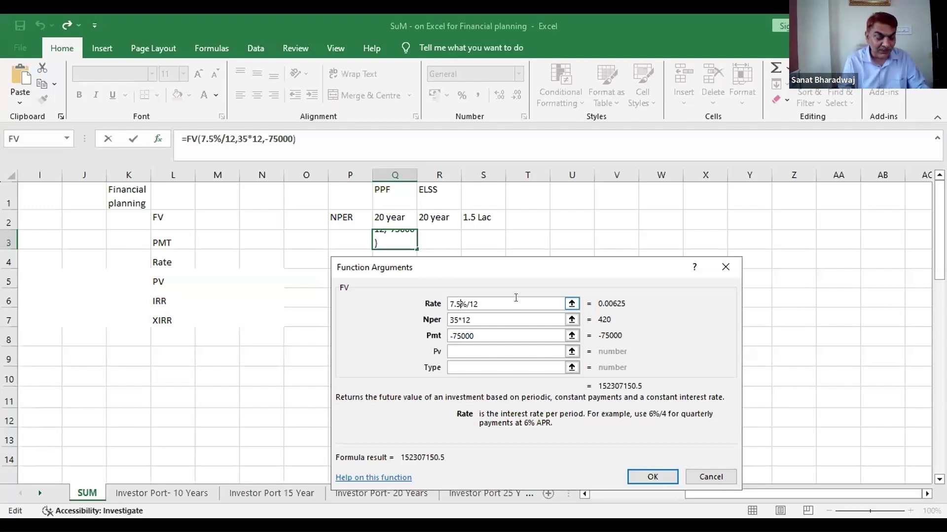
Set the FV function's rate back to 12%/12
{"action": "key", "text": "BackSpace"}
{"action": "key", "text": "BackSpace"}
{"action": "key", "text": "BackSpace"}
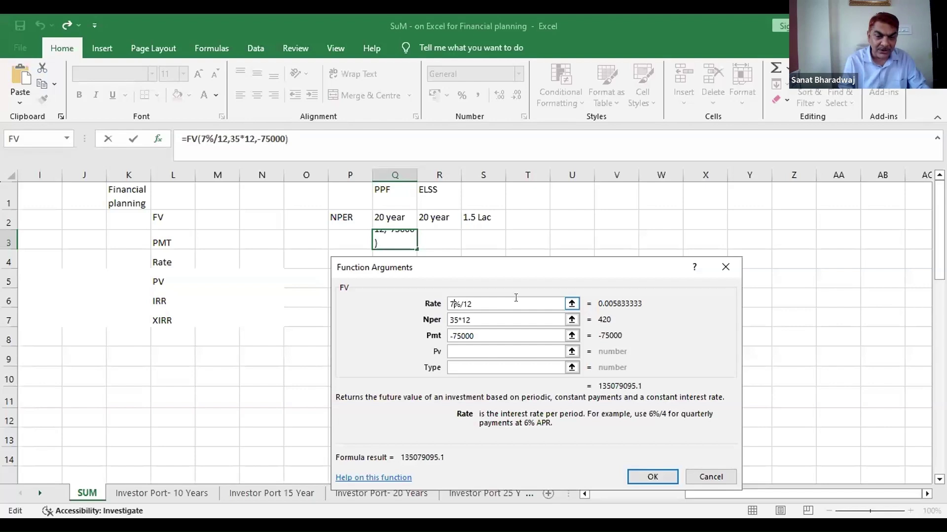
{"action": "type", "text": "12"}
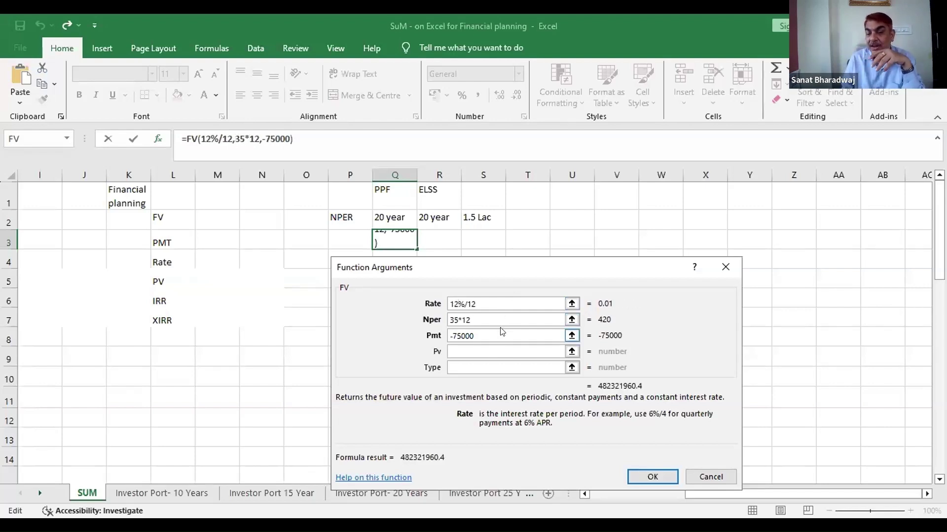
Replace the FV function's monthly payment with -5000
{"action": "left_click", "coordinate": [475, 335]}
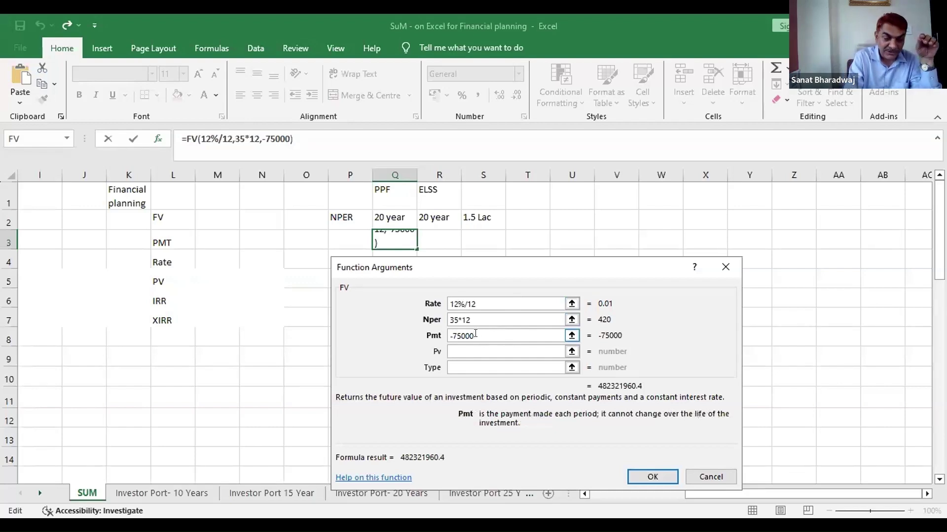
{"action": "key", "text": "BackSpace"}
{"action": "key", "text": "BackSpace"}
{"action": "key", "text": "BackSpace"}
{"action": "key", "text": "BackSpace"}
{"action": "key", "text": "BackSpace"}
{"action": "type", "text": "5000"}
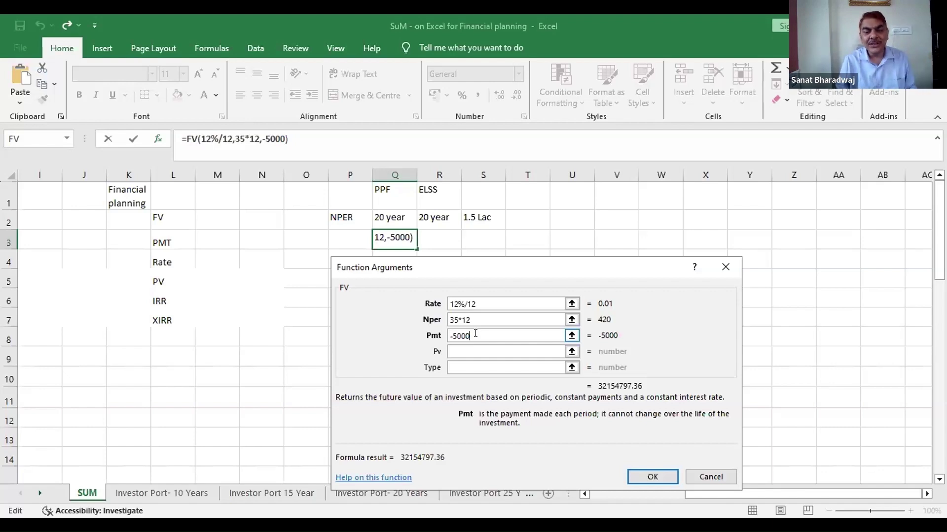
Try an Nper of 30*12 in the FV function, and close its arguments without inserting the formula
{"action": "left_click", "coordinate": [474, 320]}
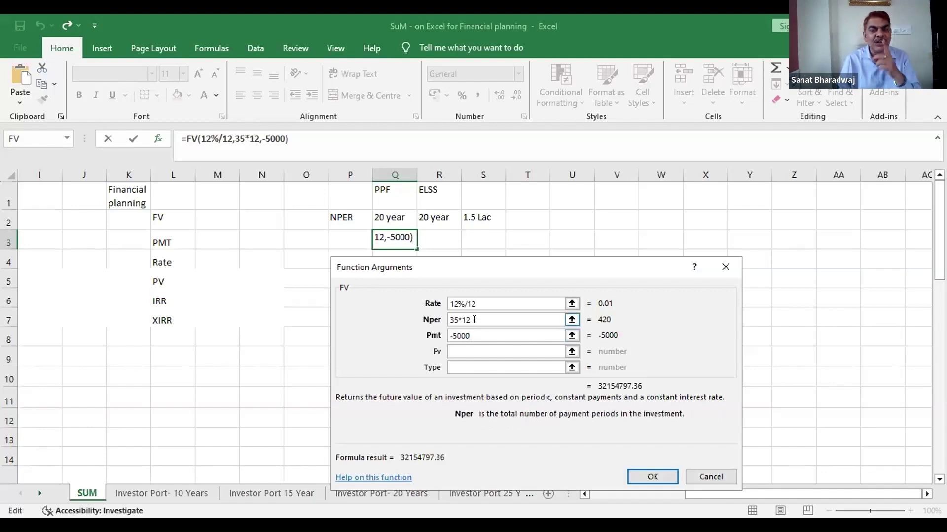
{"action": "key", "text": "Left"}
{"action": "key", "text": "Left"}
{"action": "key", "text": "Left"}
{"action": "key", "text": "Left"}
{"action": "key", "text": "Right"}
{"action": "key", "text": "BackSpace"}
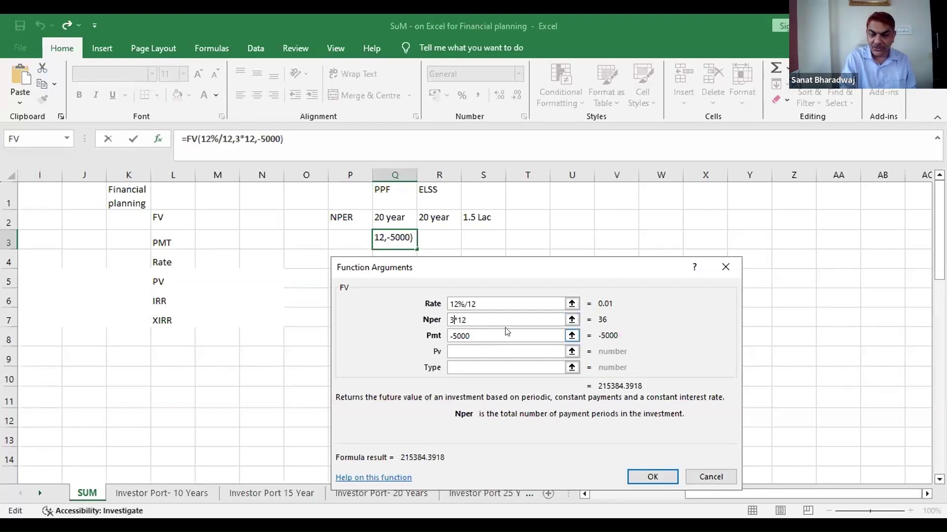
{"action": "type", "text": "0"}
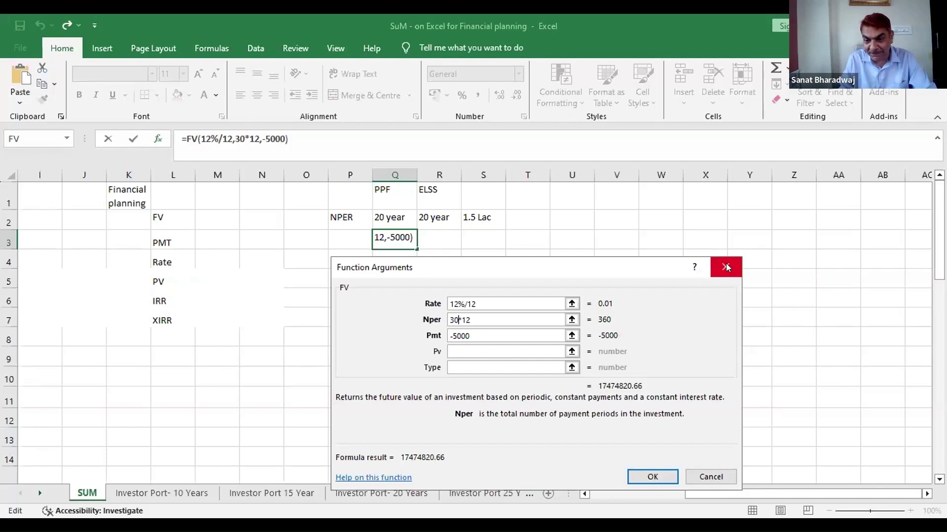
{"action": "left_click", "coordinate": [725, 266]}
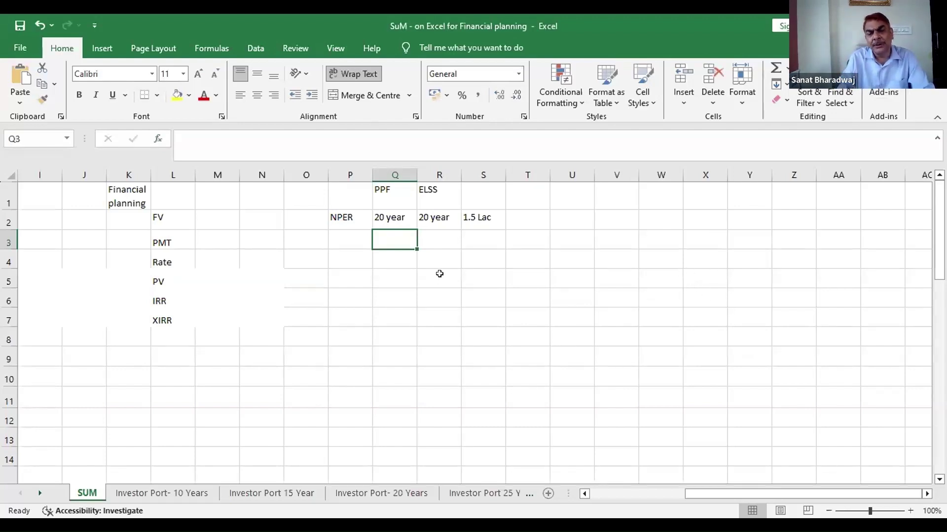
Enter 10000000 in cell R3 and 30 in cell S3 as the inputs for the target example
{"action": "left_click", "coordinate": [351, 241]}
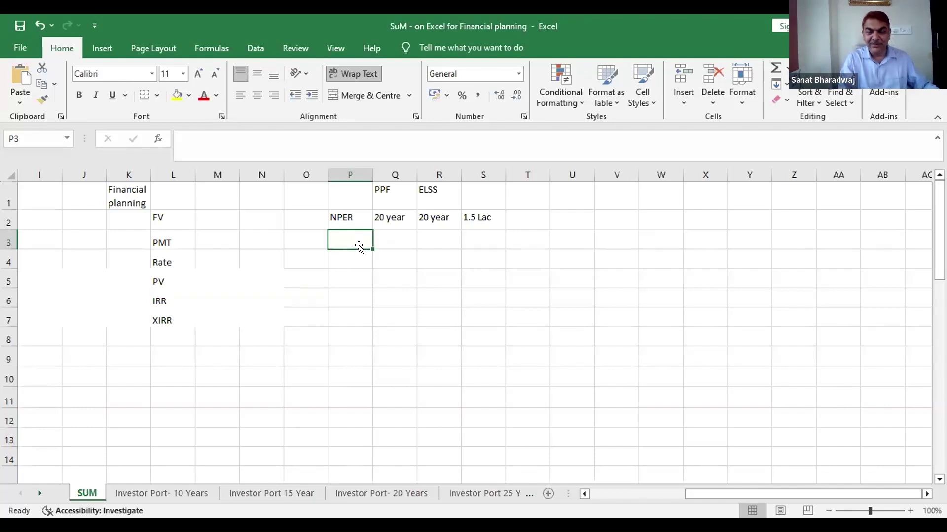
{"action": "key", "text": "Right"}
{"action": "key", "text": "Right"}
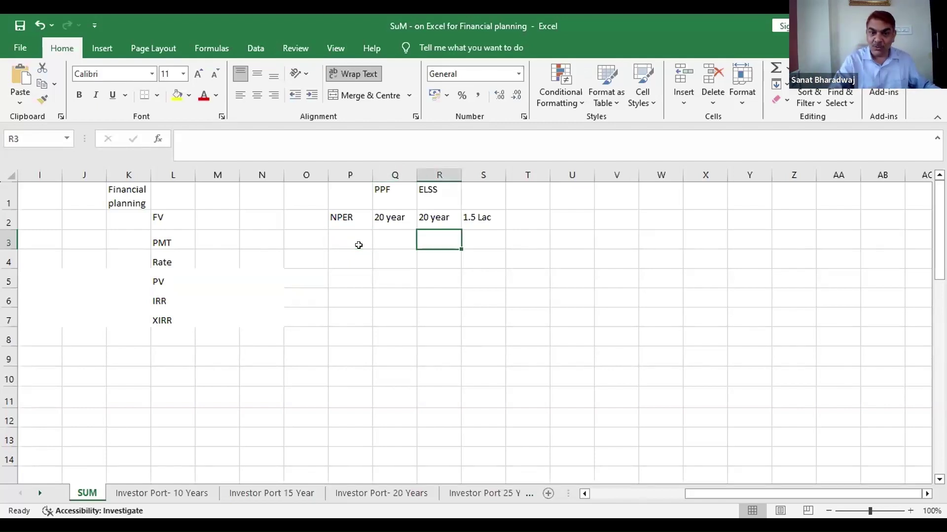
{"action": "type", "text": "10000000"}
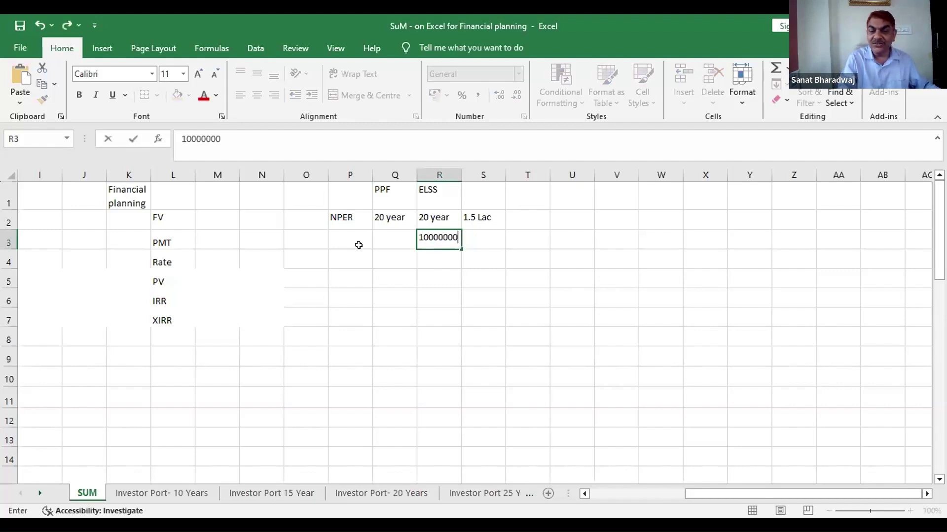
{"action": "key", "text": "Return"}
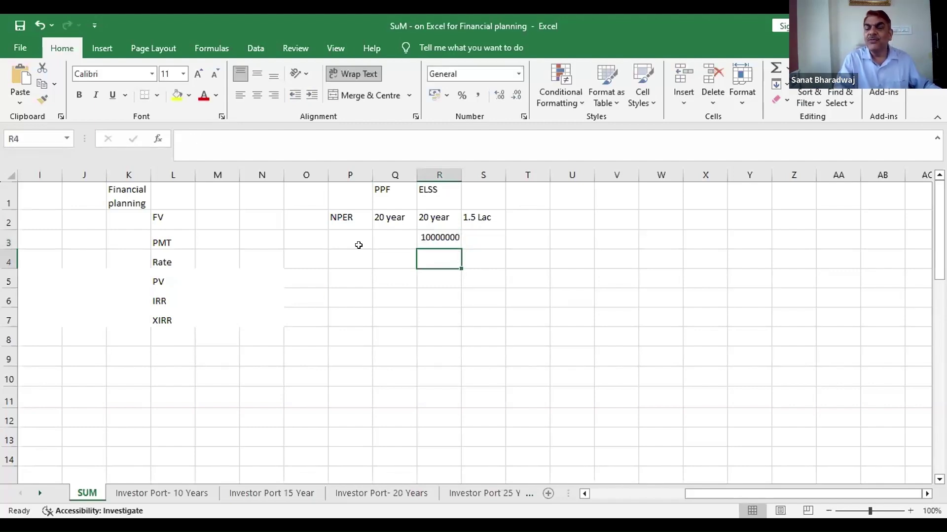
{"action": "key", "text": "Up"}
{"action": "key", "text": "Right"}
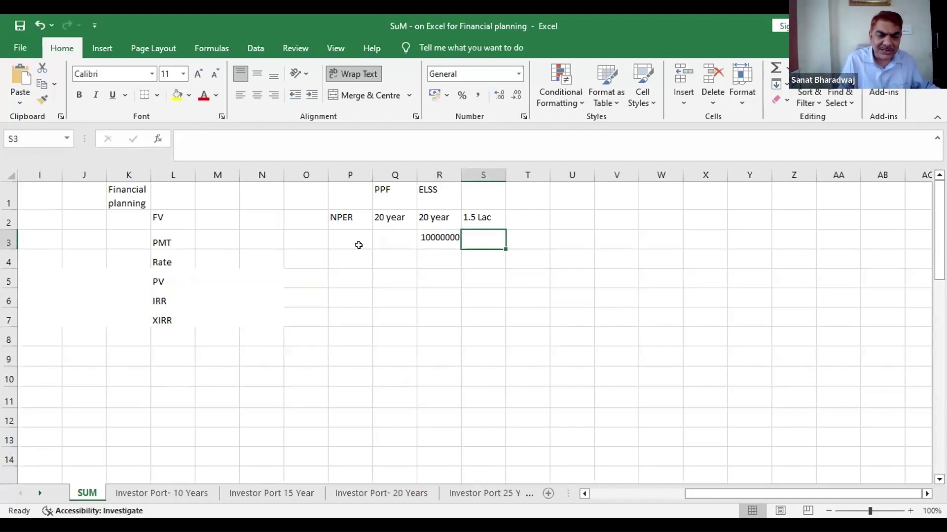
{"action": "type", "text": "30"}
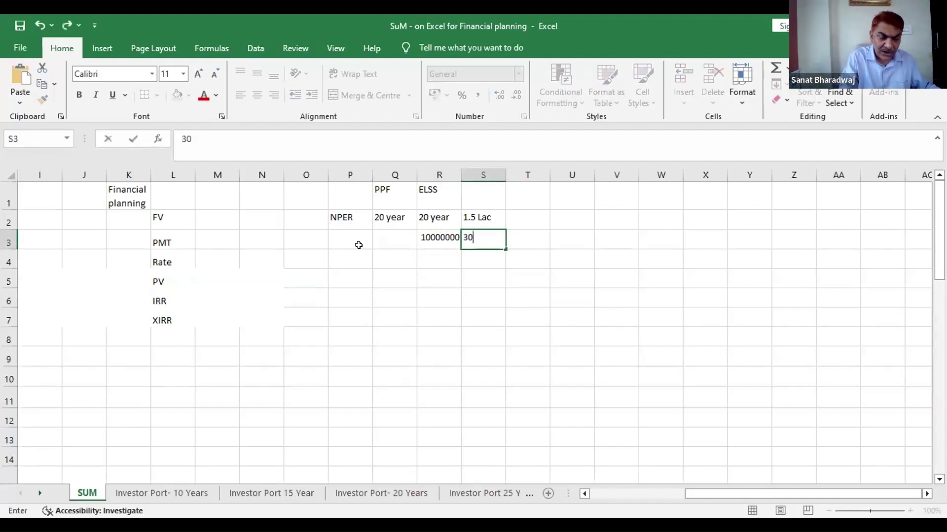
{"action": "key", "text": "Return"}
{"action": "key", "text": "Up"}
{"action": "key", "text": "Right"}
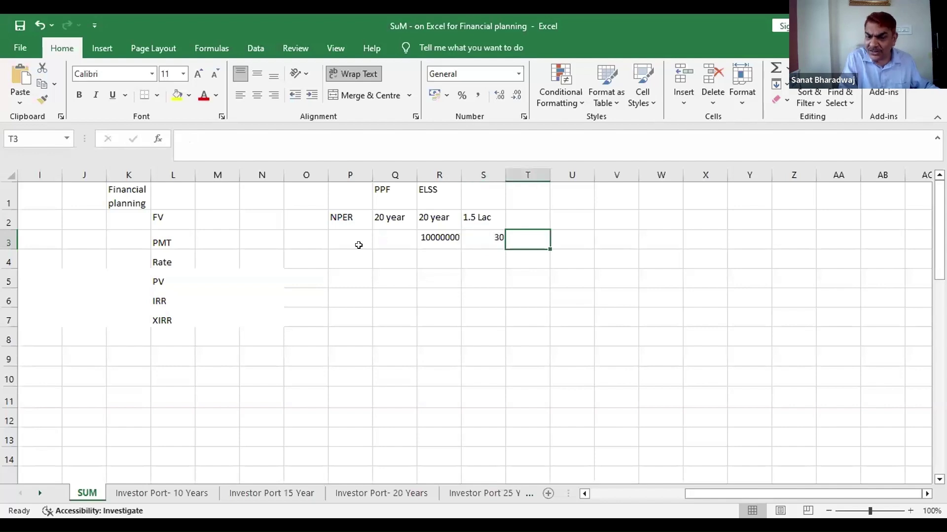
Enter the label "SIP How Much" in cell M4
{"action": "key", "text": "Down"}
{"action": "key", "text": "Left"}
{"action": "key", "text": "Left"}
{"action": "key", "text": "Left"}
{"action": "key", "text": "Left"}
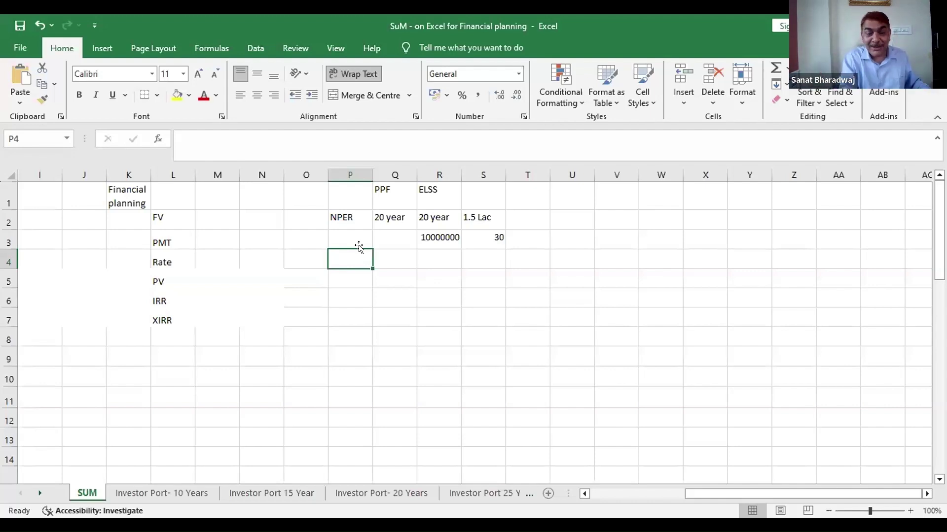
{"action": "key", "text": "Left"}
{"action": "key", "text": "Left"}
{"action": "key", "text": "Left"}
{"action": "key", "text": "Left"}
{"action": "key", "text": "Right"}
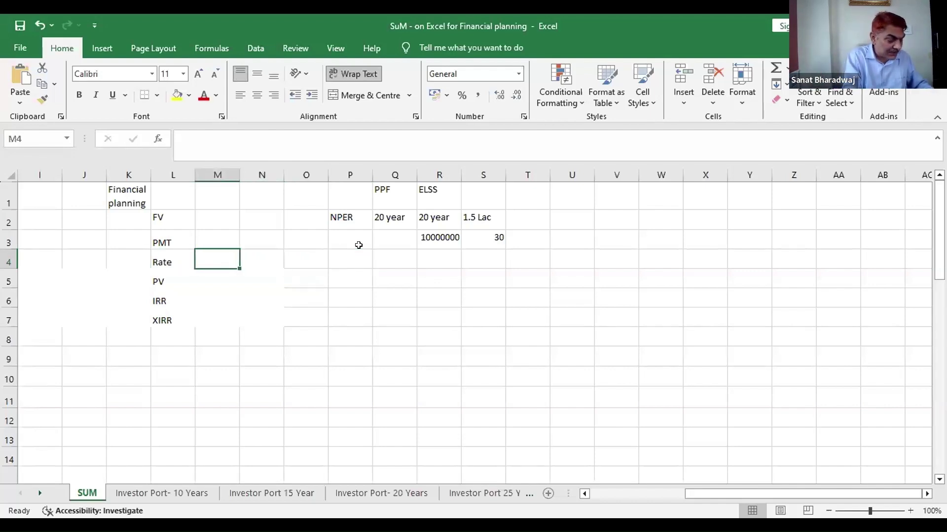
{"action": "type", "text": "SI{"}
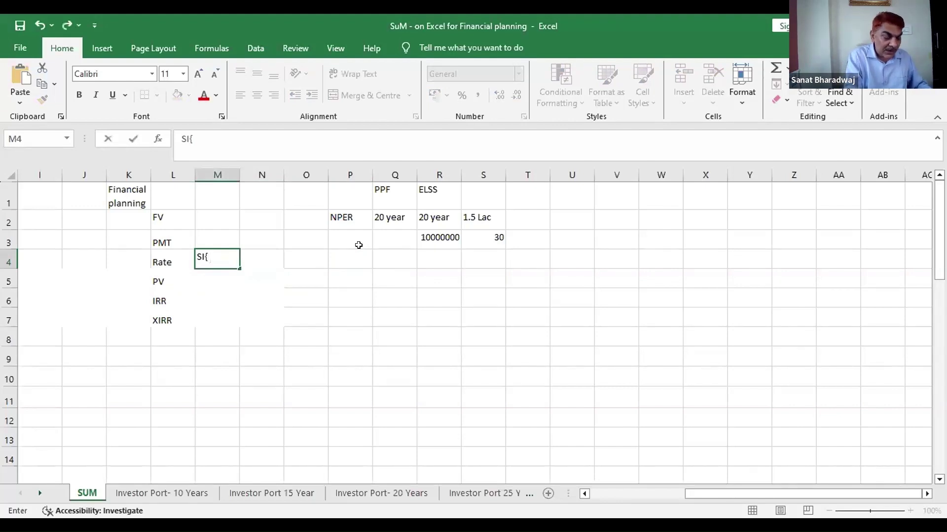
{"action": "key", "text": "BackSpace"}
{"action": "type", "text": "P How Much"}
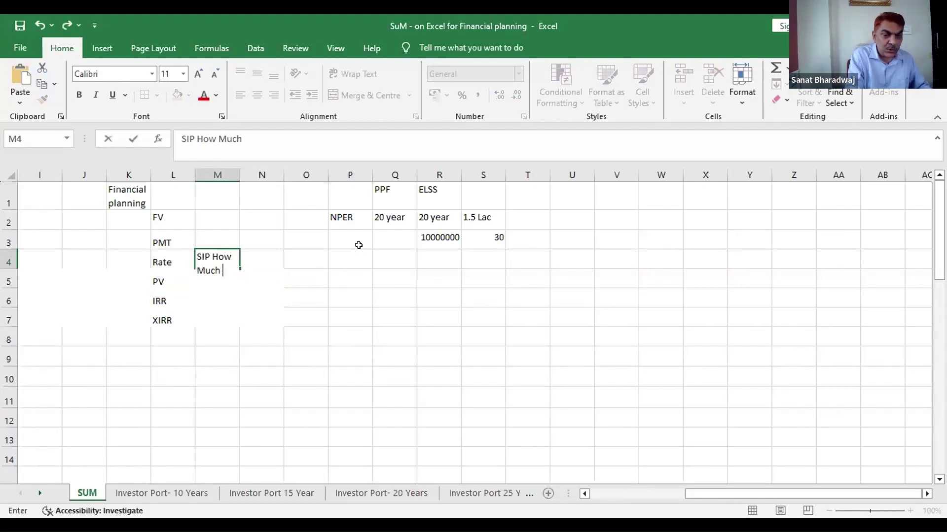
{"action": "key", "text": "Return"}
Insert the PMT function from the Financial category into cell Q4
{"action": "left_click", "coordinate": [376, 266]}
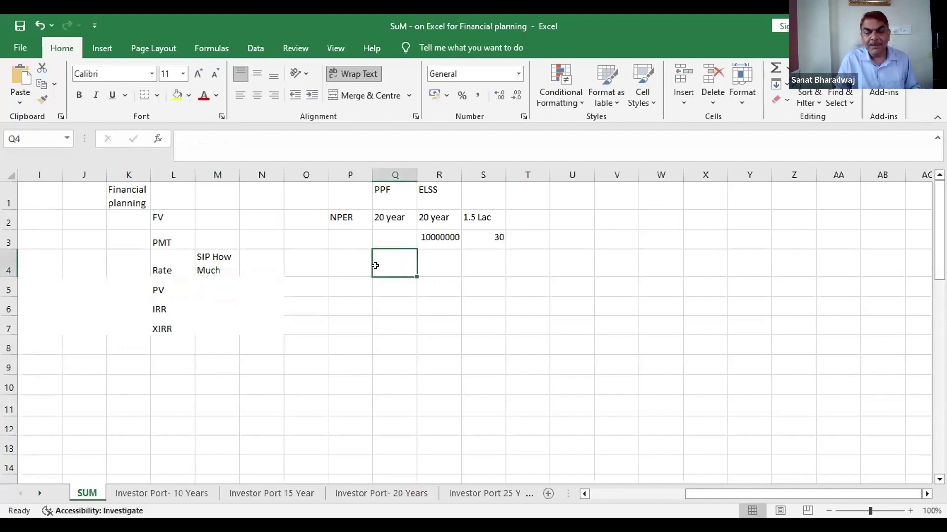
{"action": "left_click", "coordinate": [158, 140]}
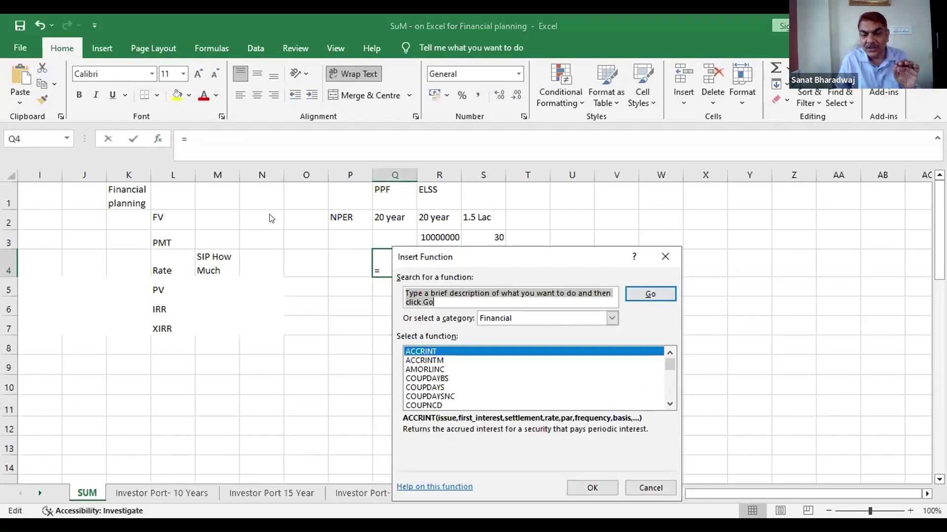
{"action": "left_click", "coordinate": [482, 379]}
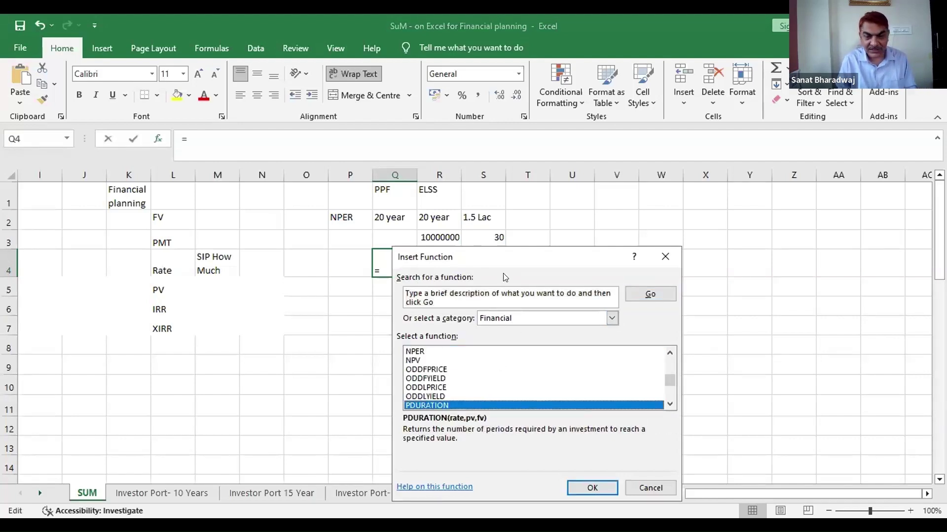
{"action": "left_click_drag", "start_coordinate": [520, 256], "coordinate": [479, 175]}
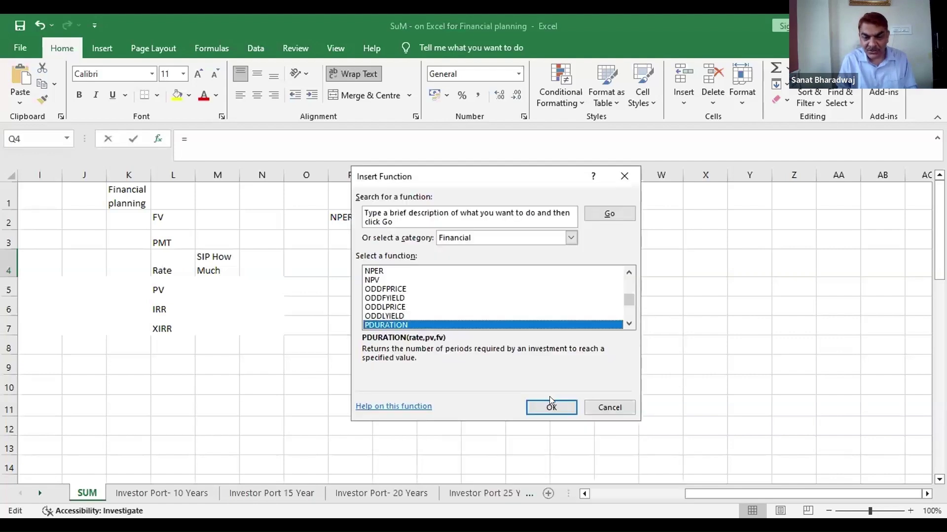
{"action": "left_click", "coordinate": [626, 324]}
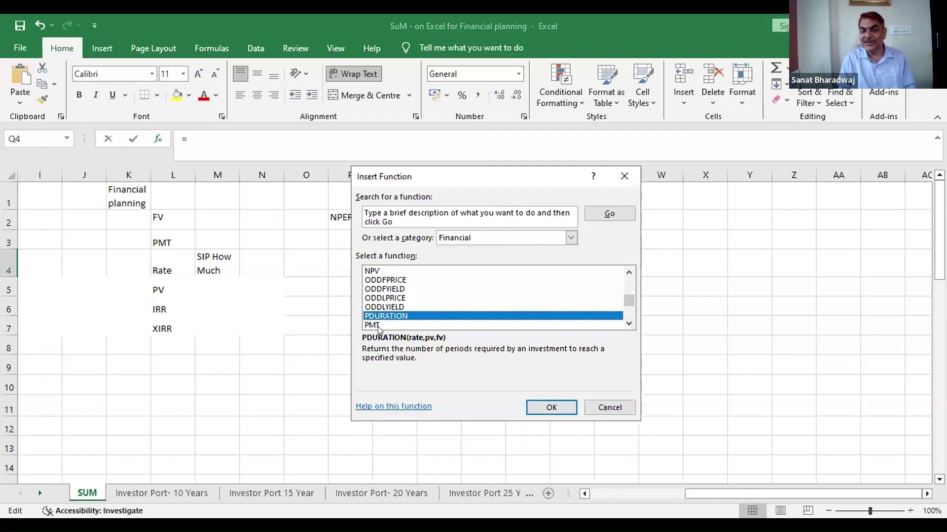
{"action": "left_click", "coordinate": [627, 324]}
{"action": "left_click", "coordinate": [627, 324]}
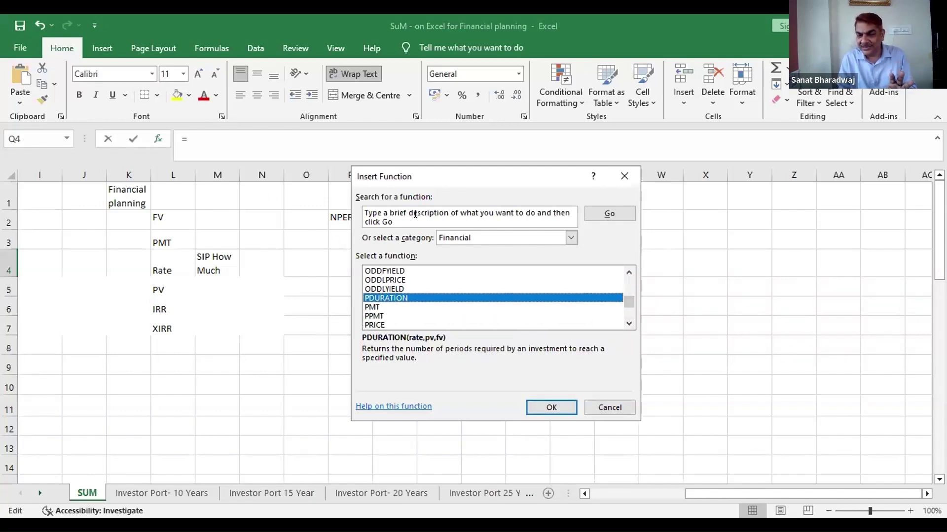
{"action": "left_click", "coordinate": [372, 308]}
{"action": "left_click", "coordinate": [532, 408]}
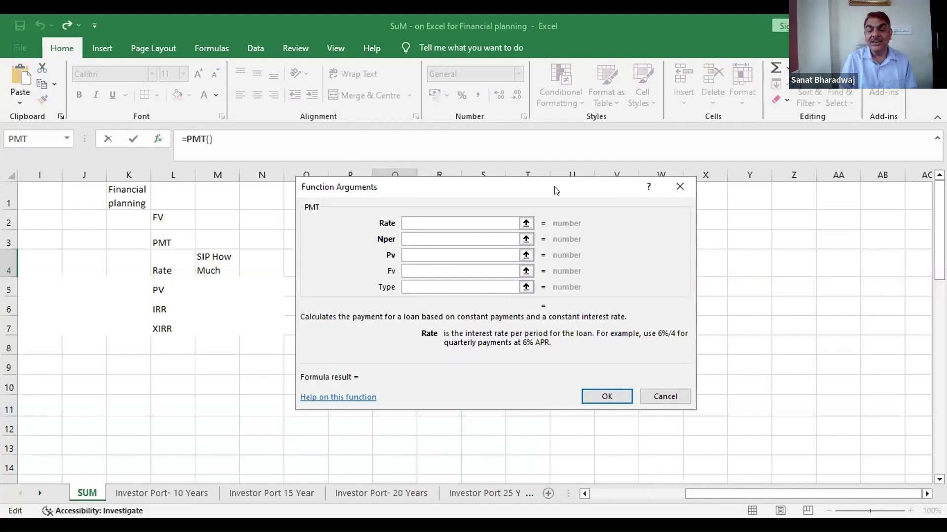
{"action": "left_click_drag", "start_coordinate": [556, 190], "coordinate": [578, 197]}
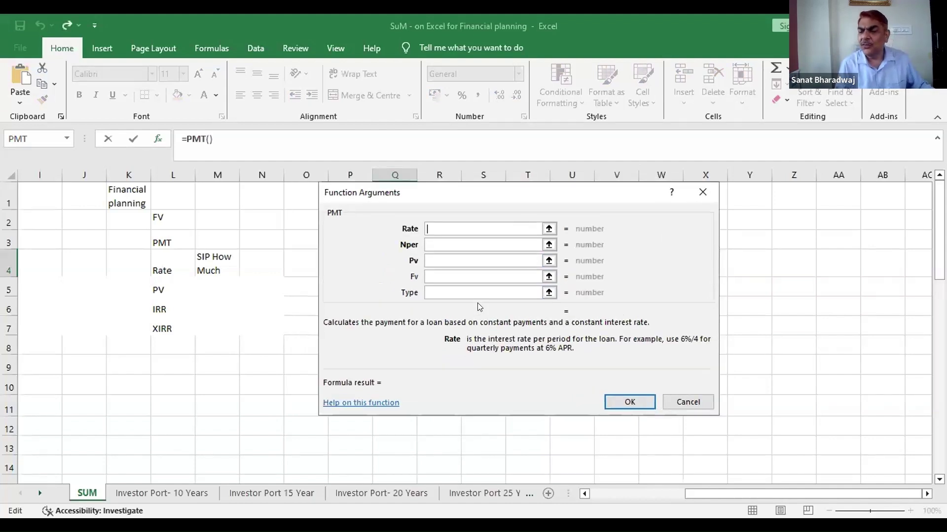
Set the PMT arguments to Rate 12%/12, Nper 30*12 and Fv 10000000, leaving Pv empty
{"action": "type", "text": "12%/12"}
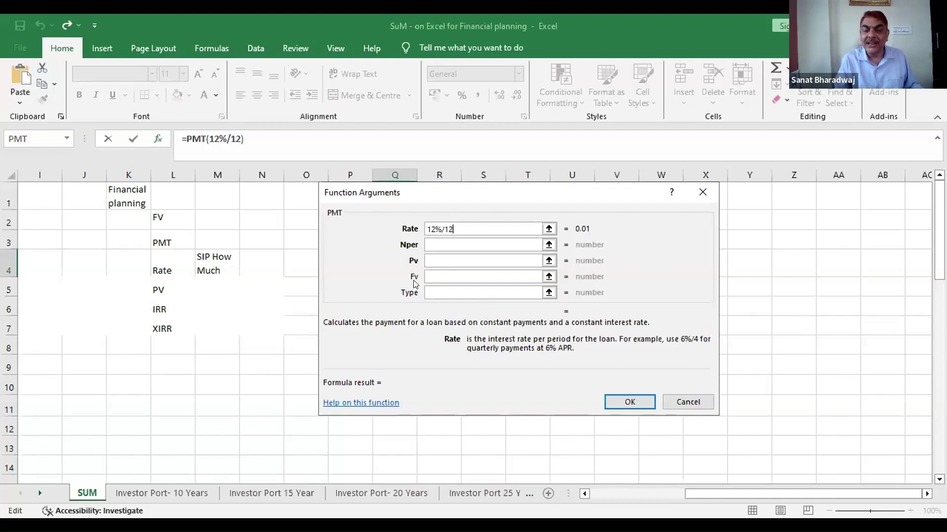
{"action": "left_click", "coordinate": [437, 245]}
{"action": "type", "text": "30*12"}
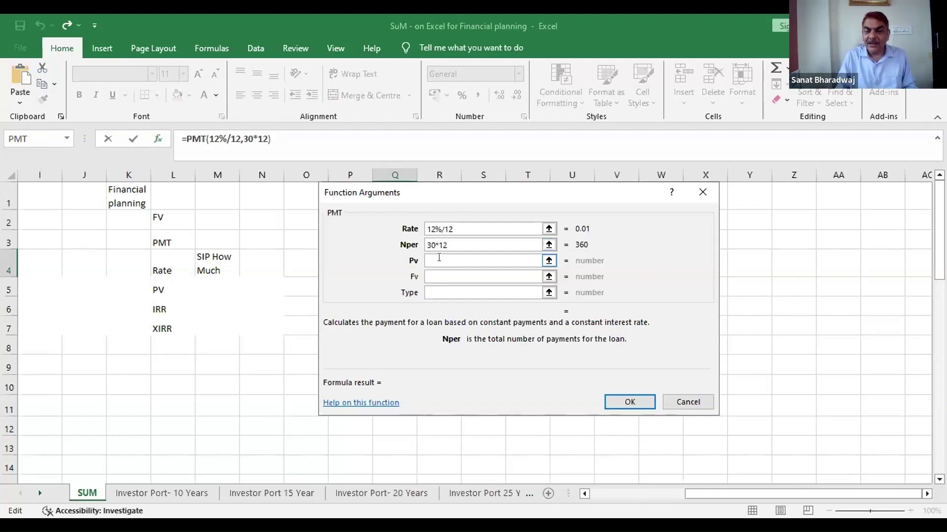
{"action": "left_click", "coordinate": [438, 261]}
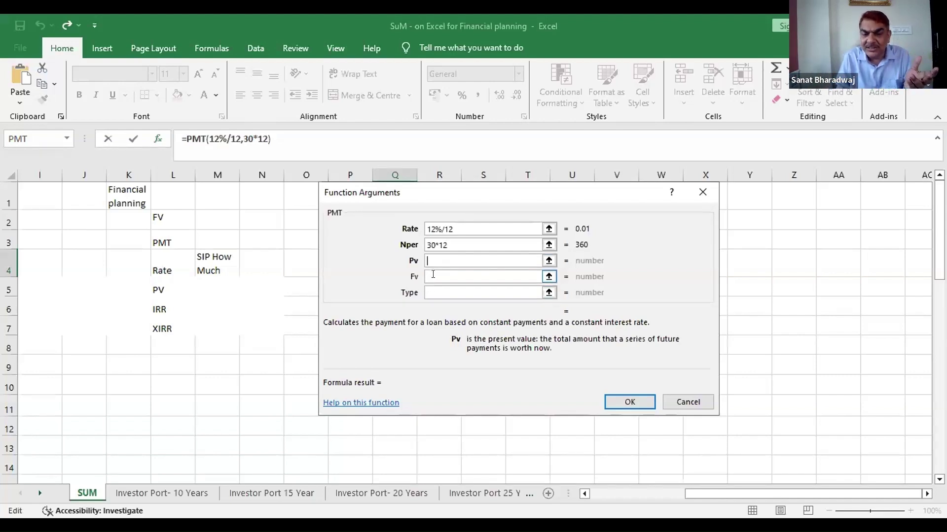
{"action": "left_click", "coordinate": [433, 275]}
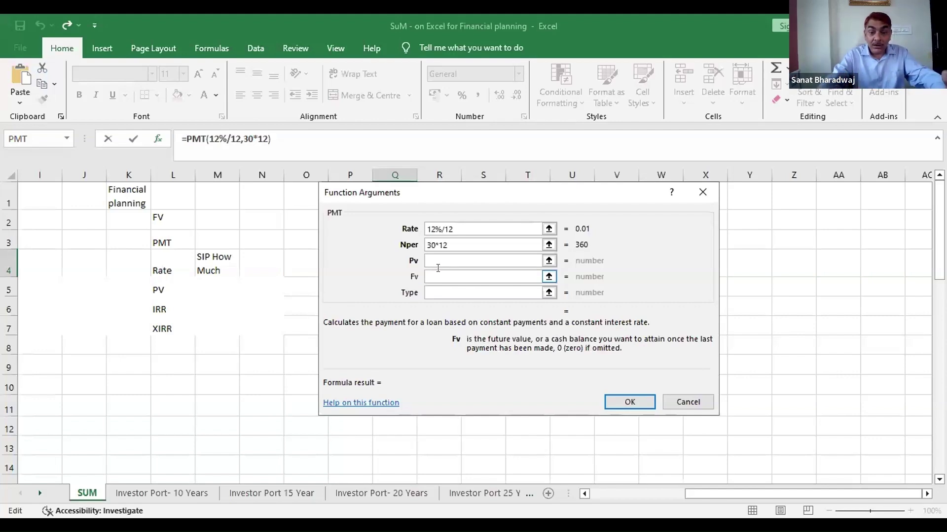
{"action": "type", "text": "10000000"}
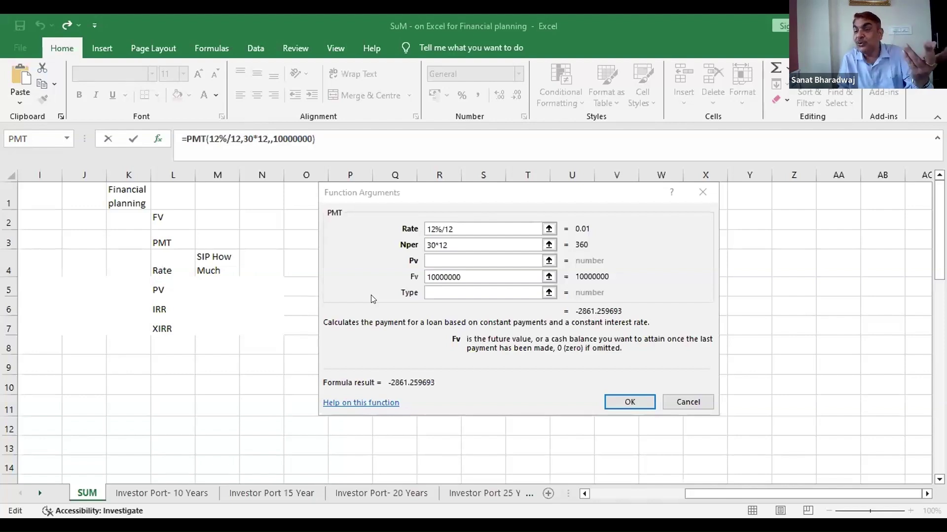
Switch to Paint, paste the screenshot of the PMT arguments, and cut out the area from the arguments to their description
{"action": "key", "text": "alt+Tab"}
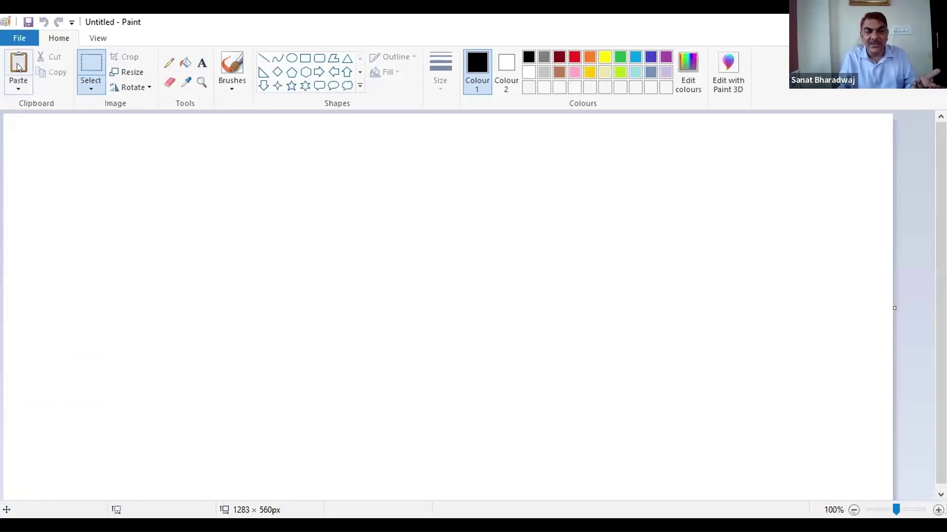
{"action": "key", "text": "ctrl+v"}
{"action": "mouse_move", "coordinate": [121, 122]}
{"action": "left_mouse_down"}
{"action": "mouse_move", "coordinate": [134, 136]}
{"action": "mouse_move", "coordinate": [132, 124]}
{"action": "left_mouse_up"}
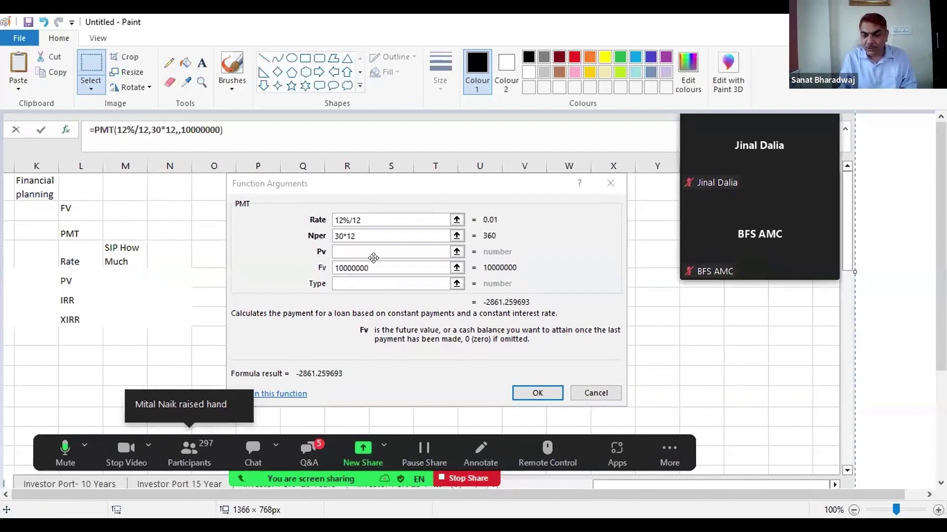
{"action": "left_click", "coordinate": [91, 64]}
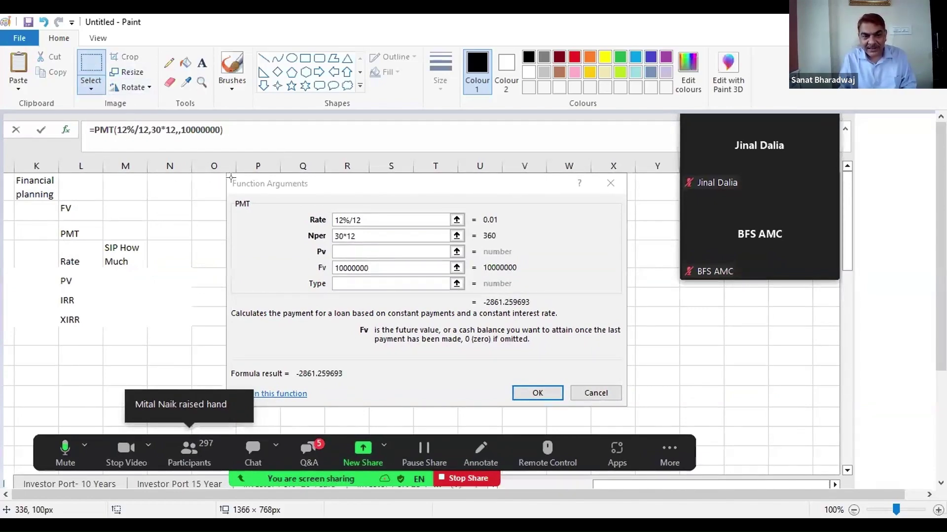
{"action": "left_click_drag", "start_coordinate": [225, 194], "coordinate": [621, 357]}
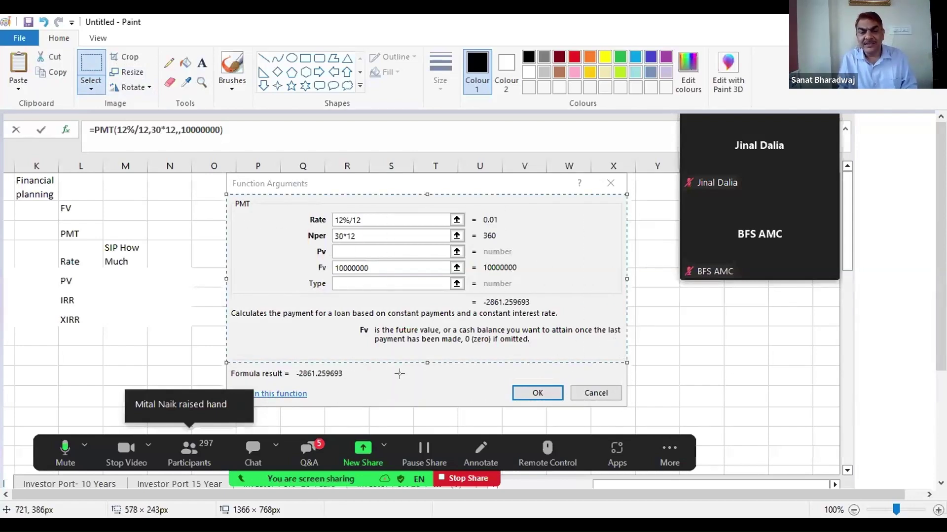
{"action": "left_click", "coordinate": [55, 55]}
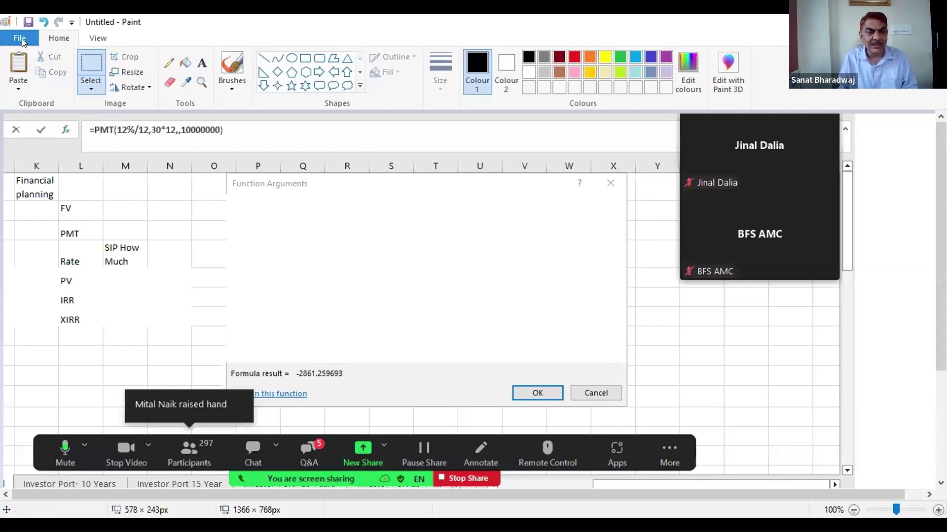
Start a new picture without the full screenshot, paste the cut PMT area and move it towards the middle of the canvas
{"action": "left_click", "coordinate": [19, 38]}
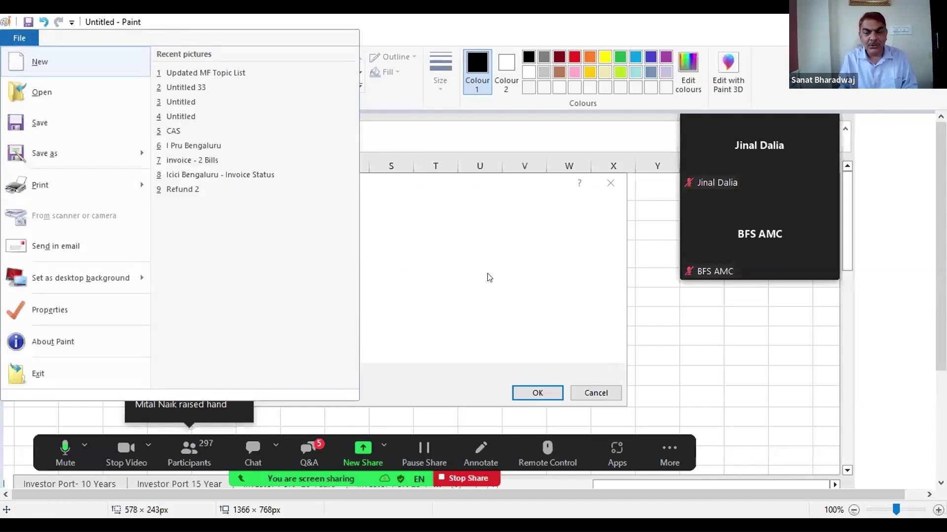
{"action": "key", "text": "n"}
{"action": "left_click", "coordinate": [487, 273]}
{"action": "left_click", "coordinate": [22, 61]}
{"action": "left_click_drag", "start_coordinate": [94, 156], "coordinate": [302, 222]}
{"action": "left_click", "coordinate": [123, 220]}
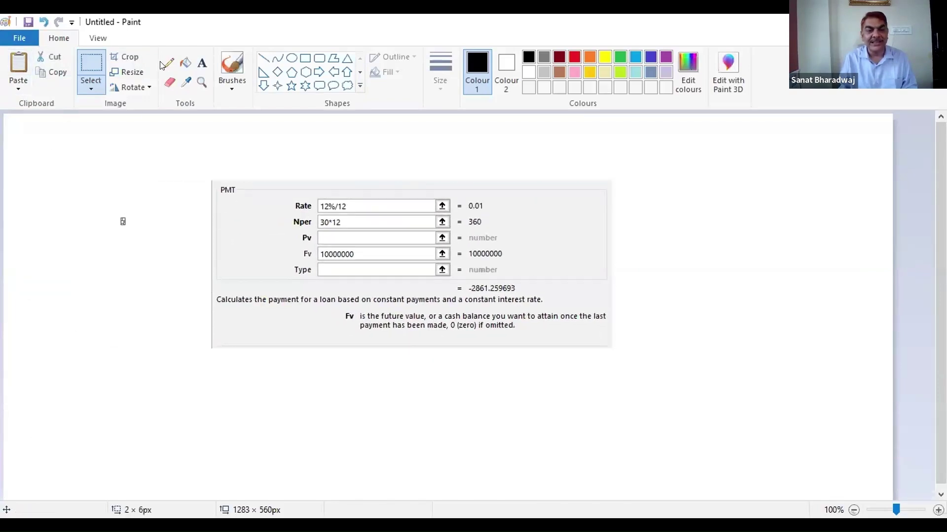
Add a text line above the PMT image with the presenter's name followed by "Mobile --", widening the text box to fit
{"action": "left_click", "coordinate": [202, 63]}
{"action": "left_click", "coordinate": [228, 158]}
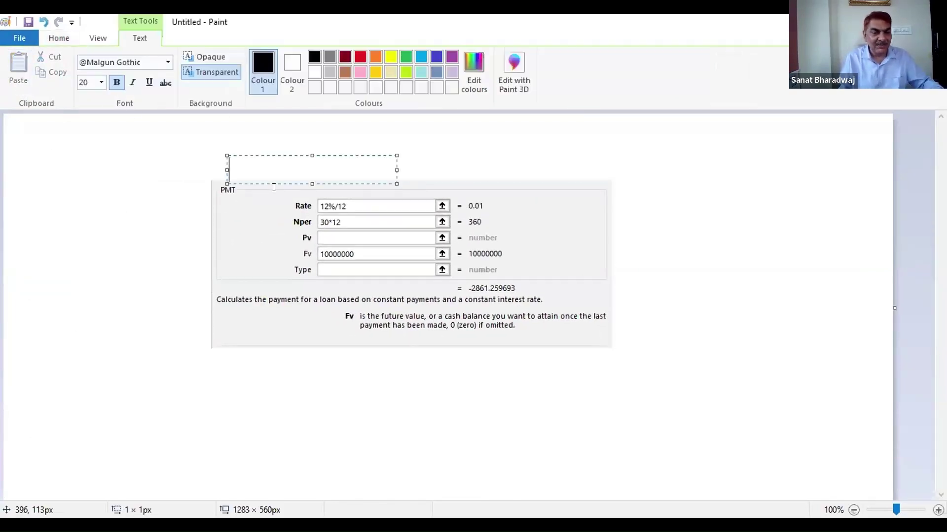
{"action": "type", "text": "Sanat Bhardwaj"}
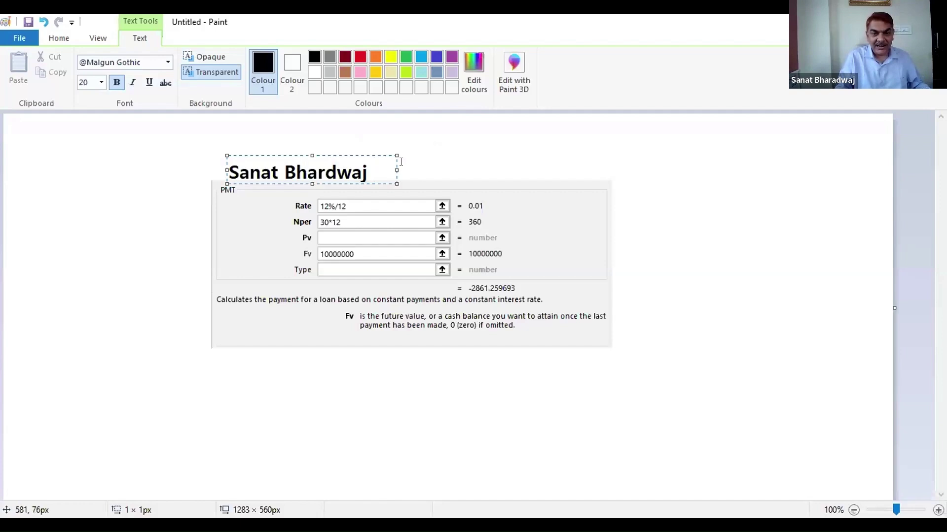
{"action": "left_click_drag", "start_coordinate": [393, 168], "coordinate": [579, 170]}
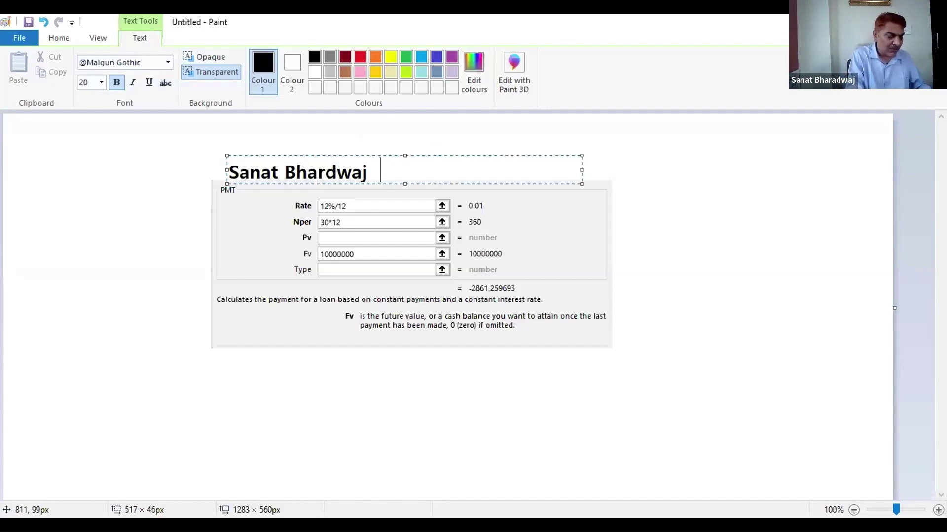
{"action": "type", "text": "M B"}
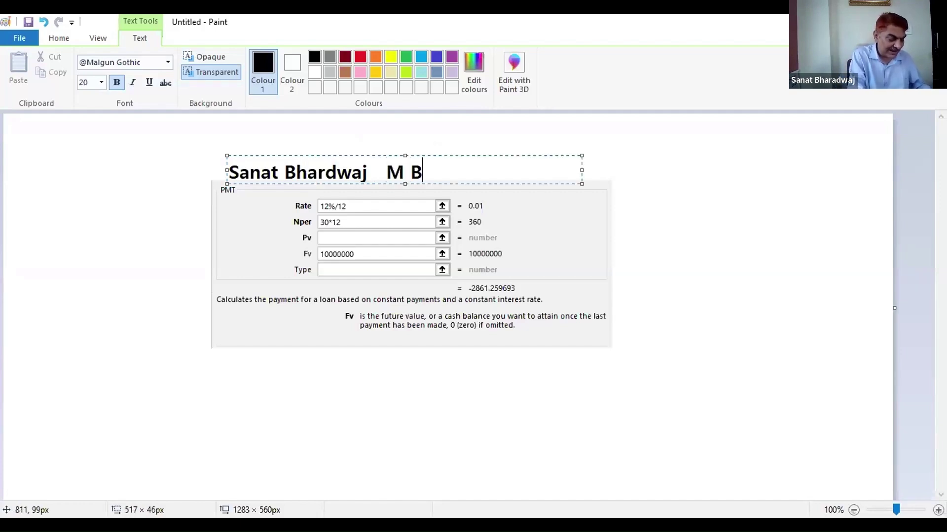
{"action": "type", "text": "ile -"}
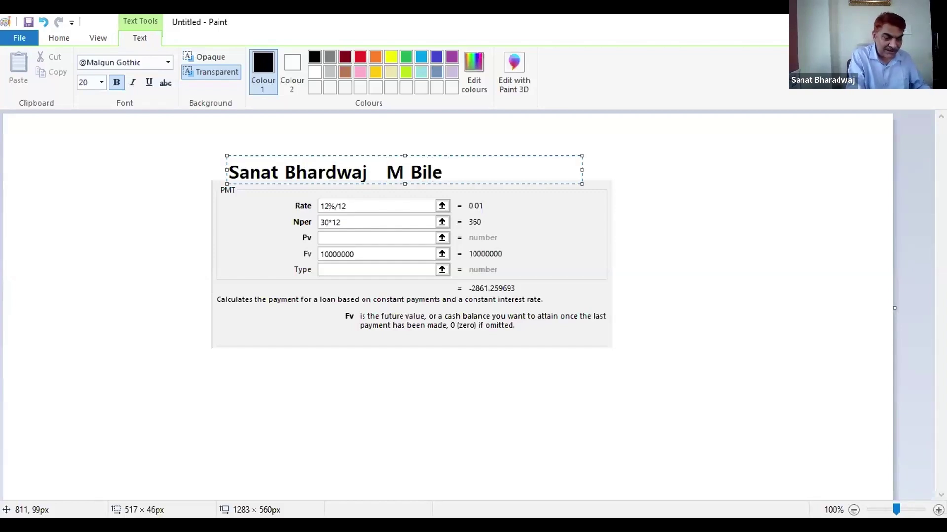
{"action": "key", "text": "BackSpace"}
{"action": "key", "text": "BackSpace"}
{"action": "key", "text": "BackSpace"}
{"action": "key", "text": "BackSpace"}
{"action": "key", "text": "BackSpace"}
{"action": "key", "text": "BackSpace"}
{"action": "key", "text": "BackSpace"}
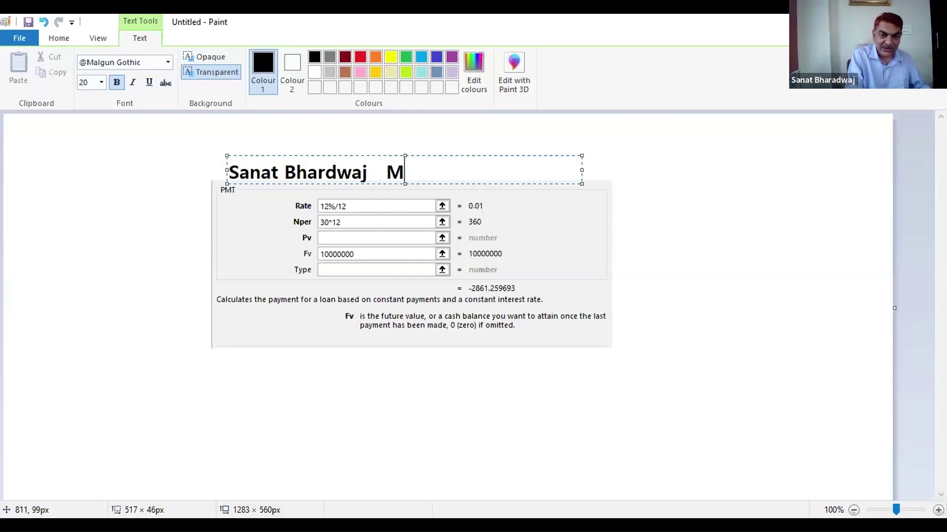
{"action": "type", "text": "obile --"}
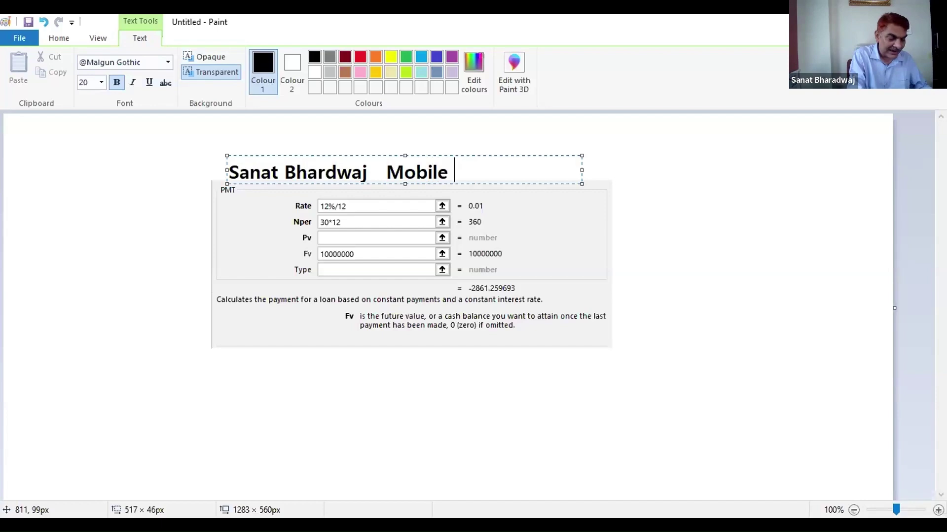
Add the line "Mail Id ----" to the same text at the lower edge of the PMT image
{"action": "key", "text": "Return"}
{"action": "key", "text": "Return"}
{"action": "key", "text": "Return"}
{"action": "key", "text": "Return"}
{"action": "key", "text": "Return"}
{"action": "key", "text": "Return"}
{"action": "key", "text": "Return"}
{"action": "key", "text": "Return"}
{"action": "key", "text": "Return"}
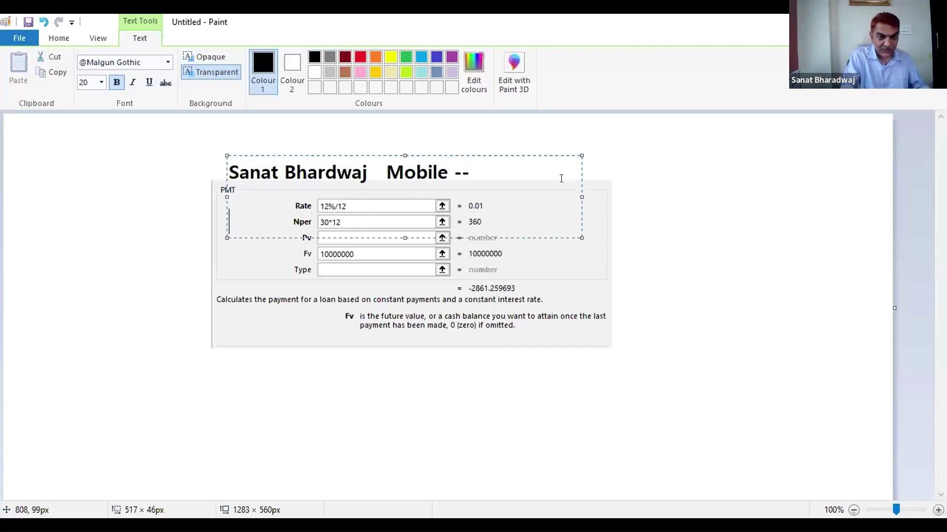
{"action": "key", "text": "Return"}
{"action": "type", "text": "M ail"}
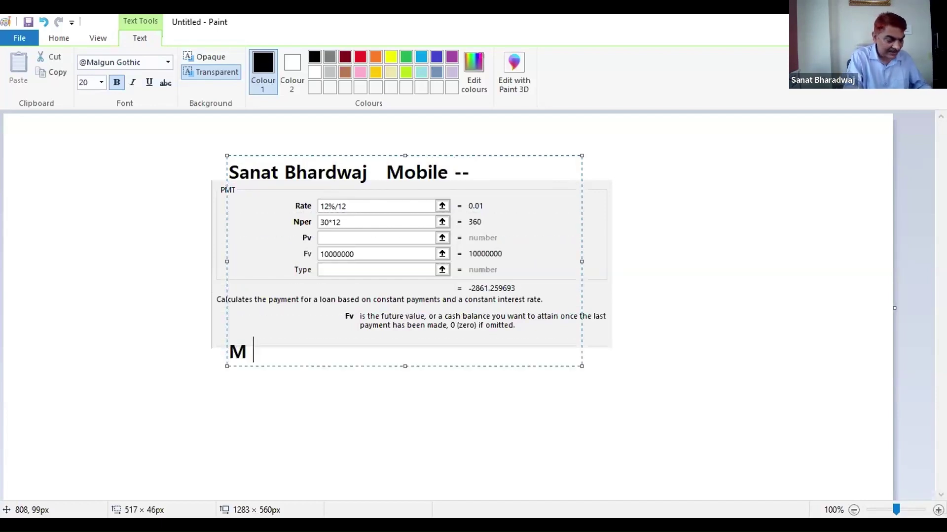
{"action": "key", "text": "BackSpace"}
{"action": "key", "text": "BackSpace"}
{"action": "key", "text": "BackSpace"}
{"action": "key", "text": "BackSpace"}
{"action": "key", "text": "BackSpace"}
{"action": "type", "text": "ail Id ----"}
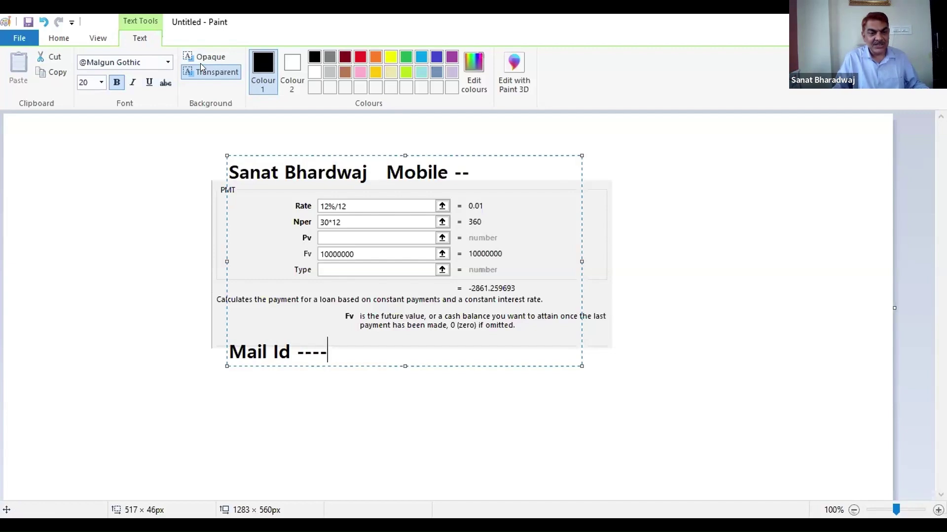
{"action": "left_click", "coordinate": [241, 136]}
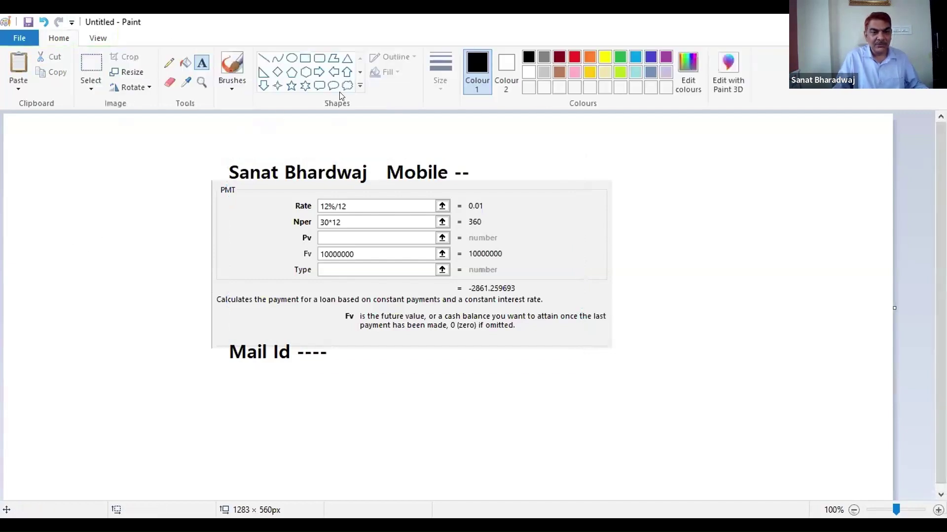
Draw a dark red rectangle of about 593 × 313 px as a frame around the PMT image and its text
{"action": "left_click", "coordinate": [305, 59]}
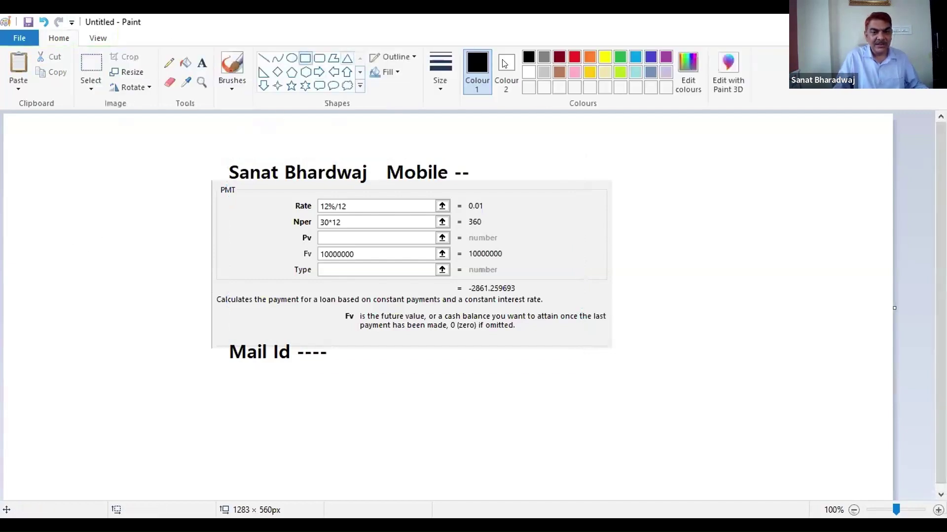
{"action": "left_click", "coordinate": [559, 57]}
{"action": "mouse_move", "coordinate": [211, 151]}
{"action": "left_mouse_down"}
{"action": "mouse_move", "coordinate": [467, 375]}
{"action": "mouse_move", "coordinate": [627, 376]}
{"action": "mouse_move", "coordinate": [624, 368]}
{"action": "left_mouse_up"}
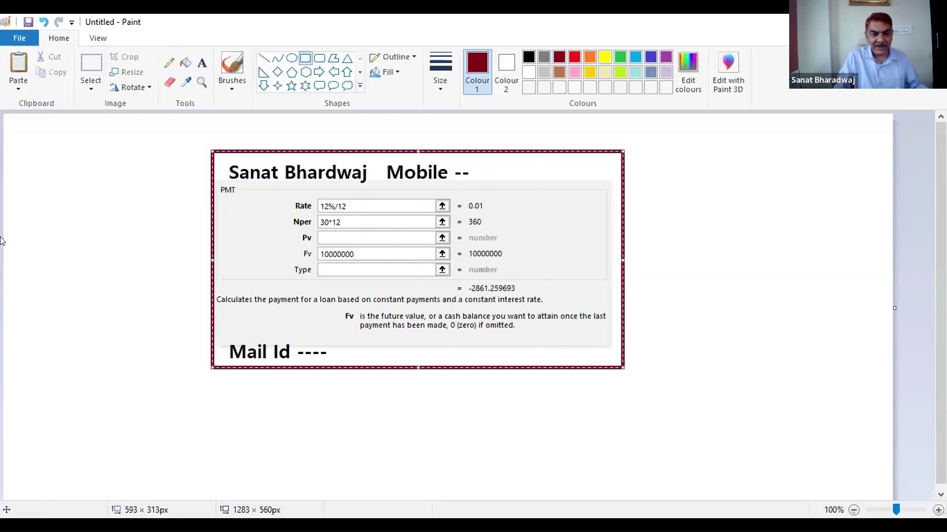
{"action": "left_click", "coordinate": [65, 228]}
Select the whole framed PMT card and remove it from the canvas
{"action": "left_click", "coordinate": [88, 58]}
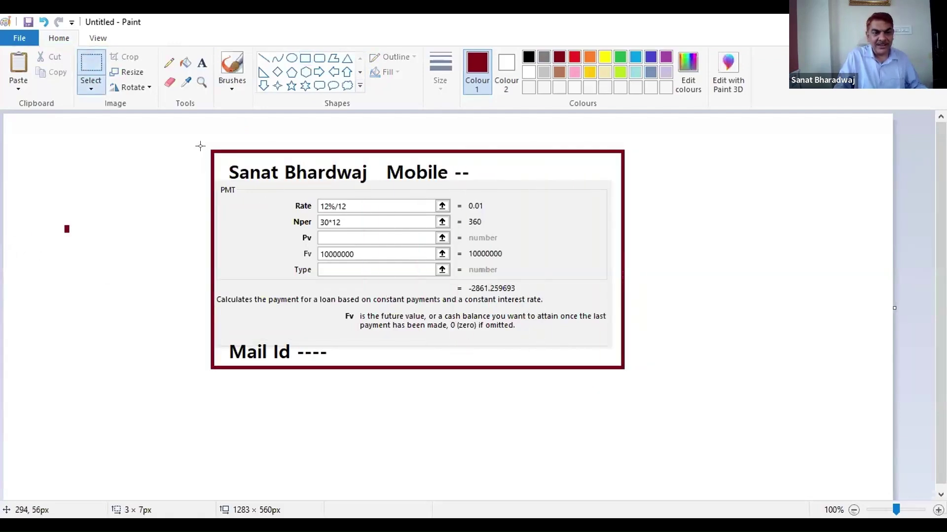
{"action": "left_click_drag", "start_coordinate": [211, 150], "coordinate": [254, 181]}
{"action": "left_click_drag", "start_coordinate": [352, 246], "coordinate": [621, 367]}
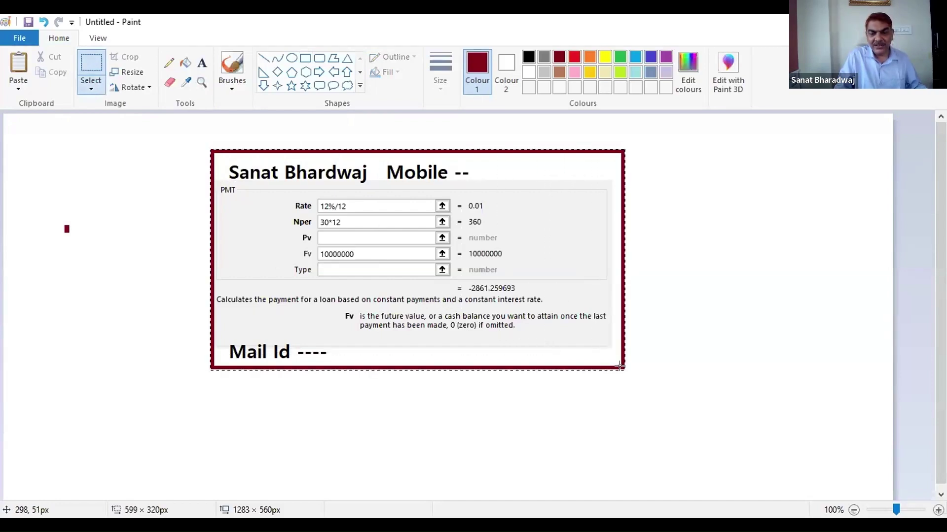
{"action": "key", "text": "Delete"}
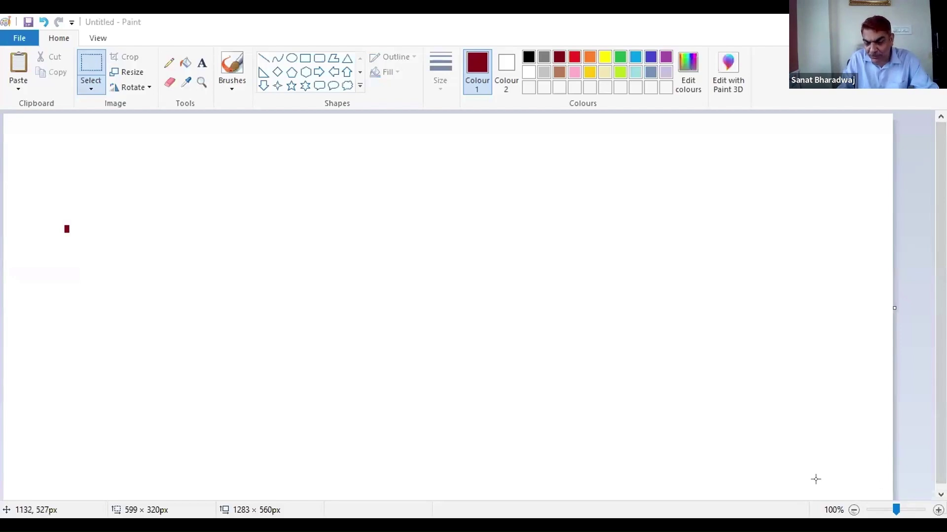
Switch back to Excel and clear the contents of cells N1:U5
{"action": "key", "text": "alt+Tab"}
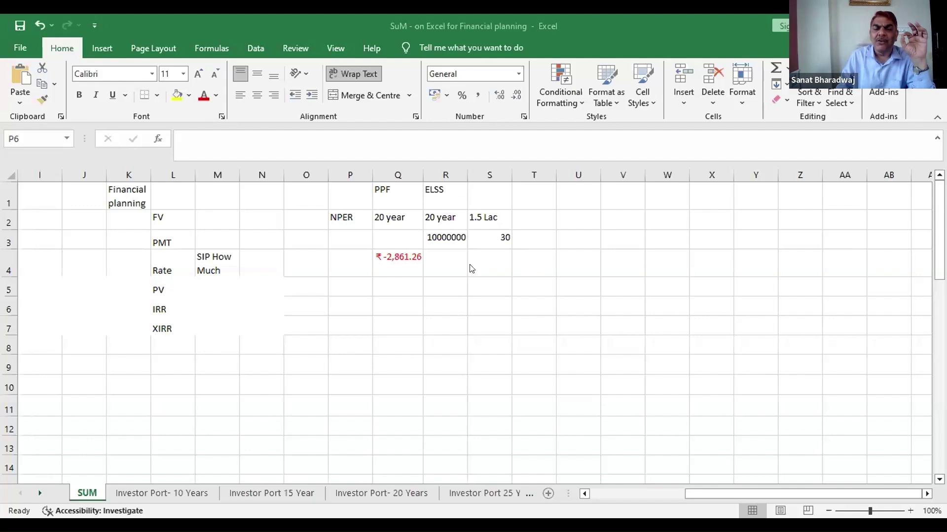
{"action": "left_click_drag", "start_coordinate": [268, 195], "coordinate": [585, 278]}
{"action": "key", "text": "Delete"}
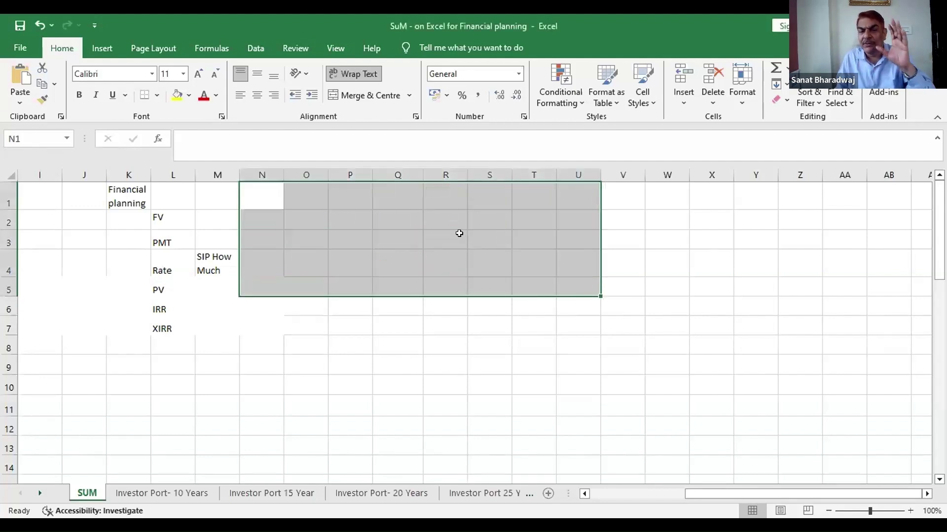
{"action": "left_click", "coordinate": [441, 223]}
Enter "25 year" in cell P1 and "60 year retire" in cell R1 for the retirement example
{"action": "left_click", "coordinate": [340, 199]}
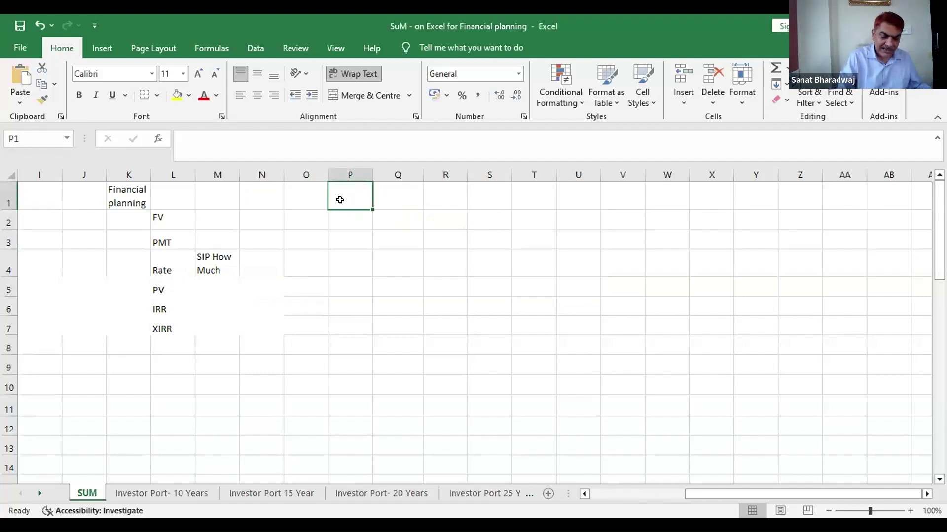
{"action": "type", "text": "25 year"}
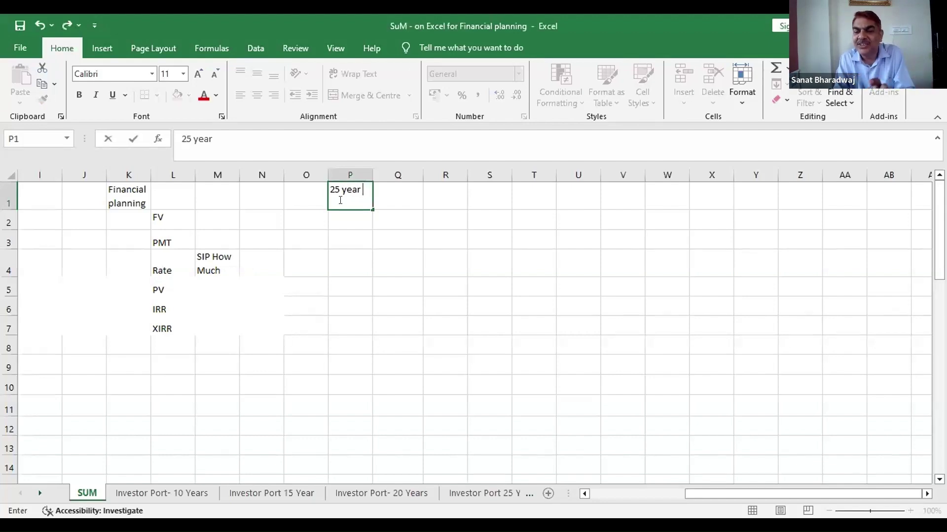
{"action": "key", "text": "Right"}
{"action": "key", "text": "Right"}
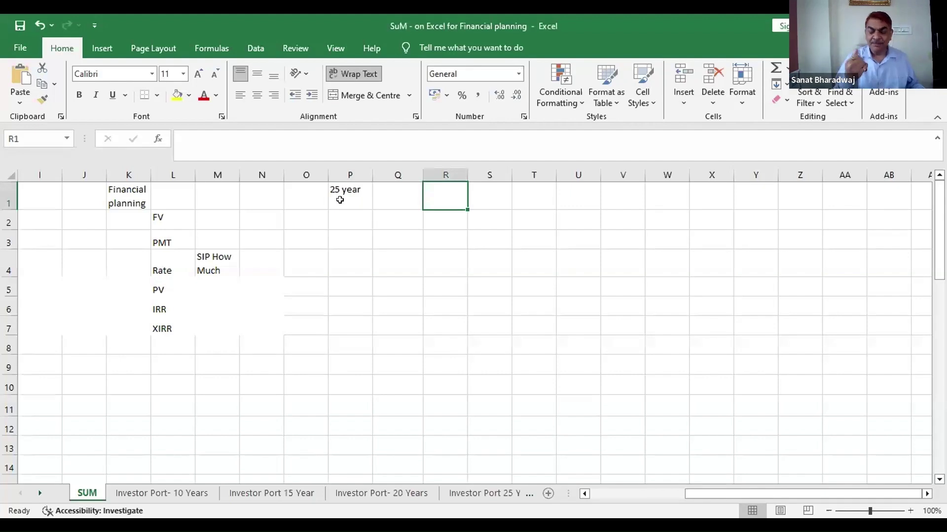
{"action": "type", "text": "60 y"}
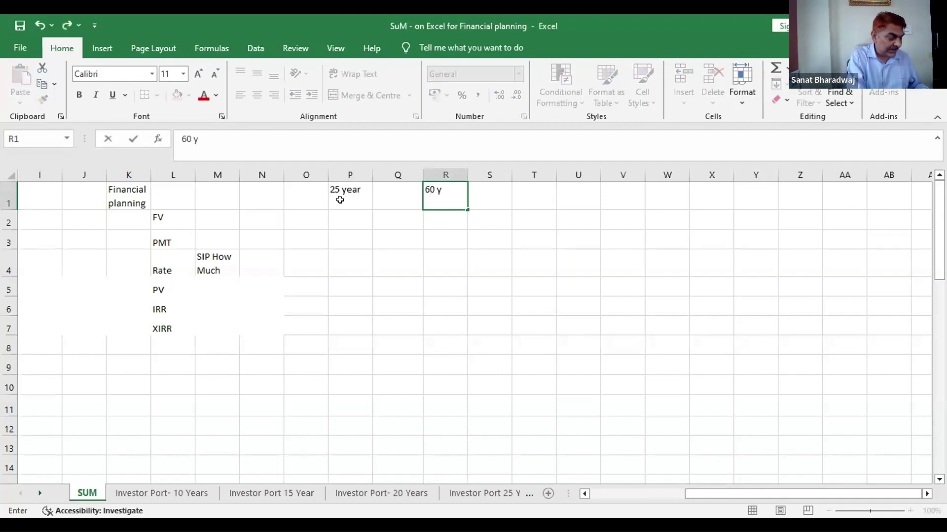
{"action": "type", "text": "ear retire"}
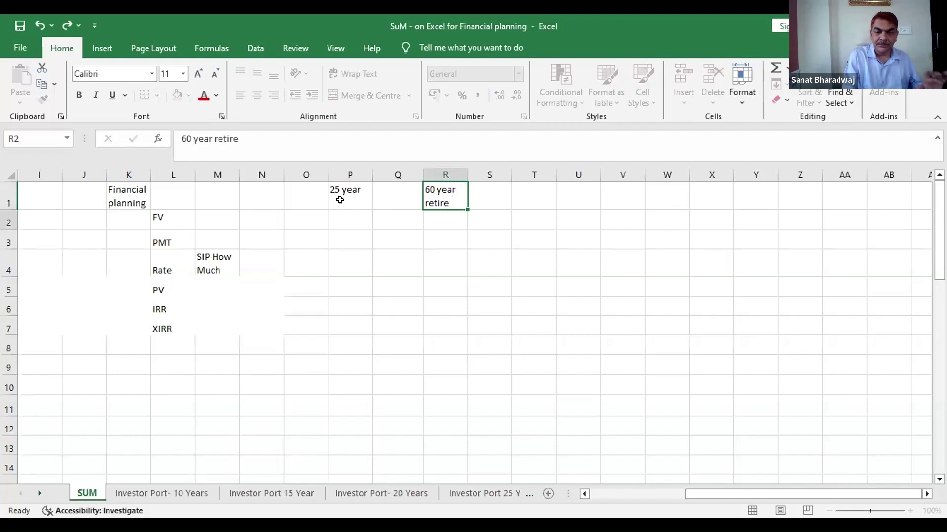
Enter "90 Year" in cell T1 as the end-of-life age for the retirement example
{"action": "key", "text": "Return"}
{"action": "key", "text": "Up"}
{"action": "key", "text": "Right"}
{"action": "key", "text": "Right"}
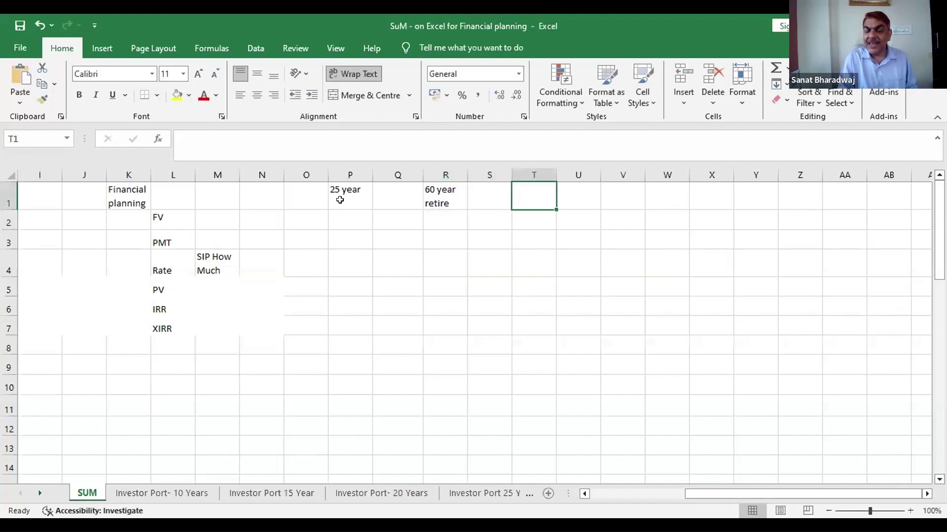
{"action": "type", "text": "90 Year"}
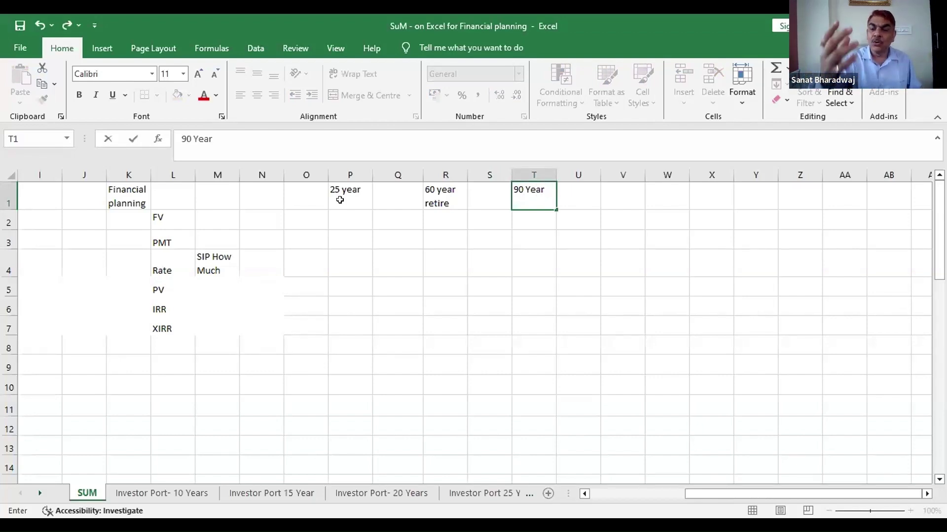
{"action": "key", "text": "Return"}
Enter 25000 in cell P2 under "25 year" and 5% in cell Q2
{"action": "key", "text": "Left"}
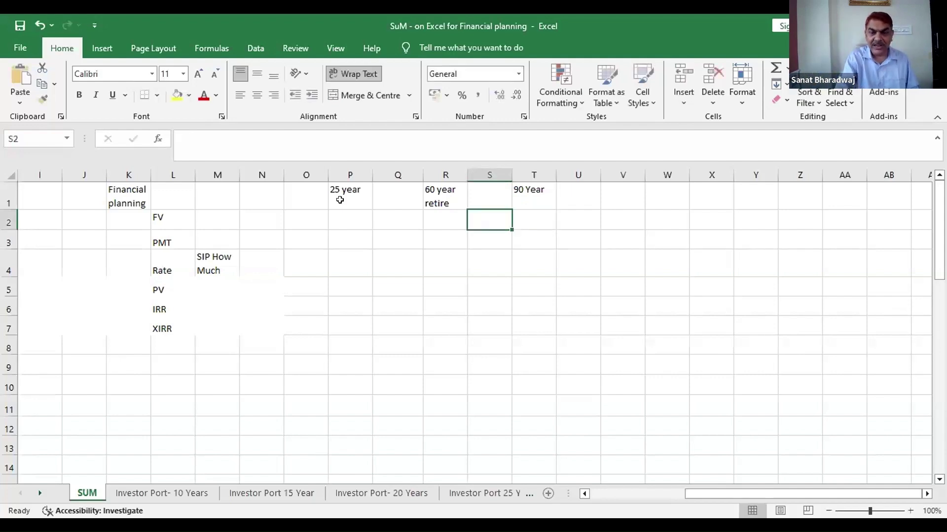
{"action": "key", "text": "Left"}
{"action": "key", "text": "Left"}
{"action": "key", "text": "Left"}
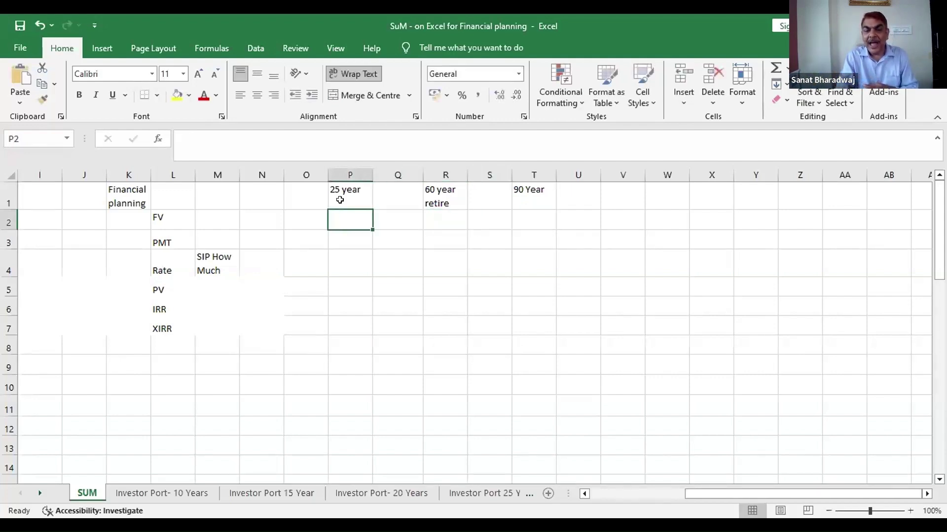
{"action": "type", "text": "25000"}
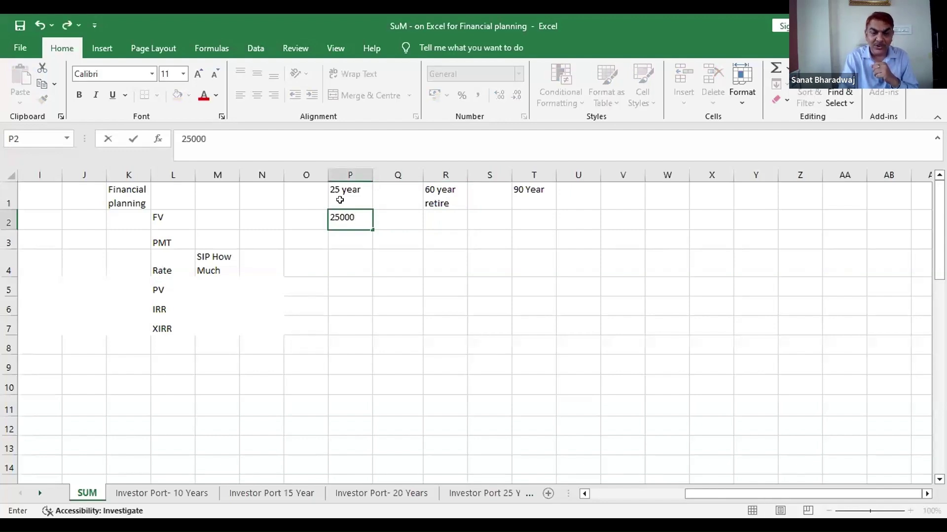
{"action": "key", "text": "Return"}
{"action": "key", "text": "Up"}
{"action": "key", "text": "Right"}
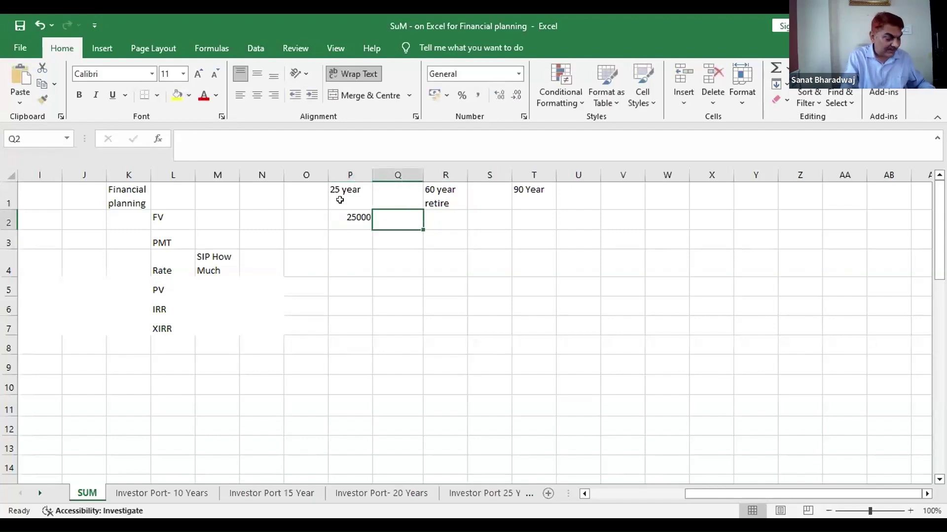
{"action": "type", "text": "5%"}
{"action": "key", "text": "Return"}
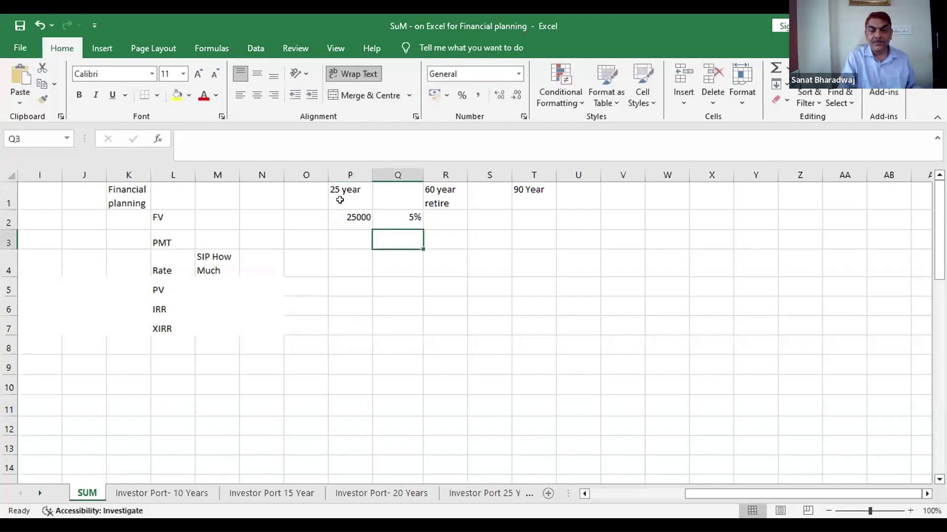
Insert the financial function FV in cell R2 and open its arguments
{"action": "key", "text": "Up"}
{"action": "key", "text": "Right"}
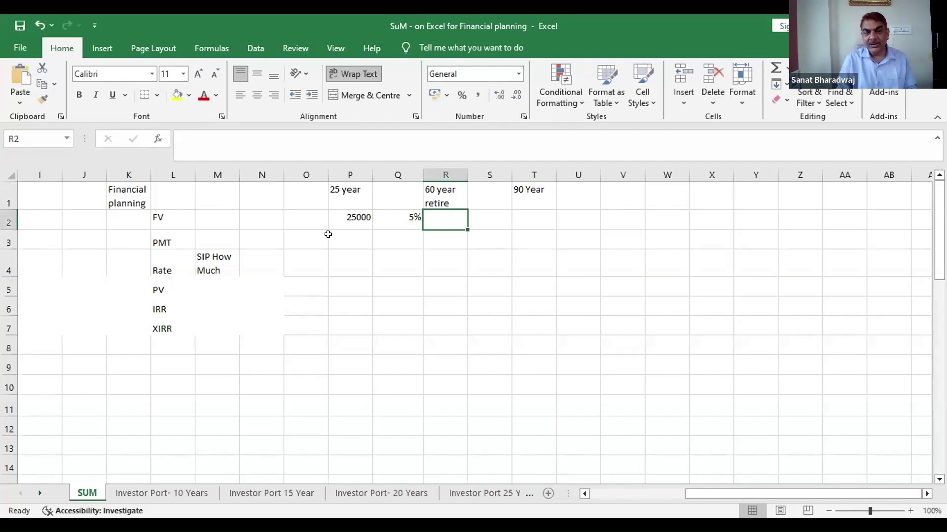
{"action": "left_click", "coordinate": [159, 139]}
{"action": "left_click", "coordinate": [400, 312]}
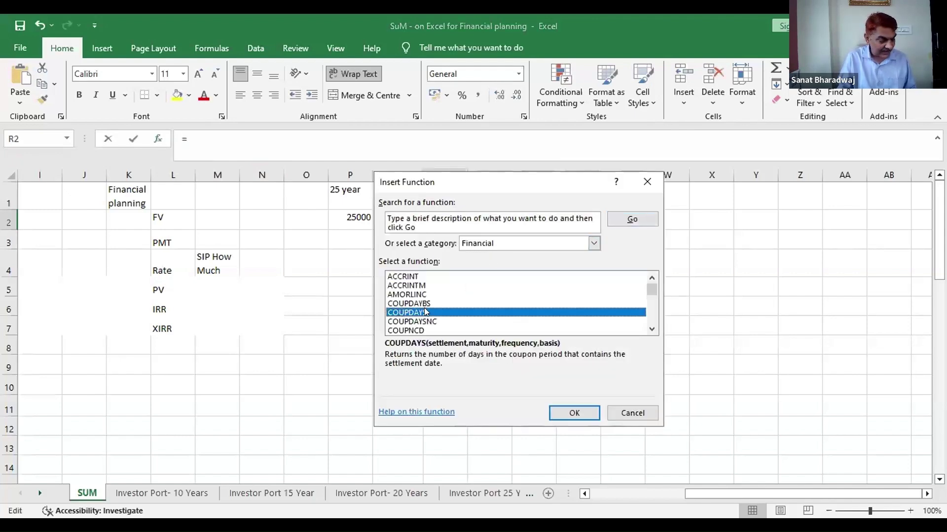
{"action": "key", "text": "f"}
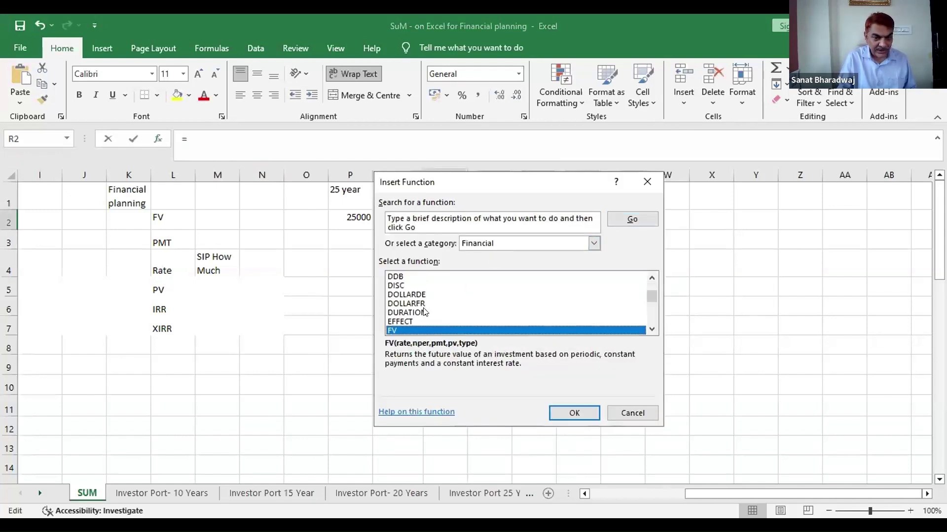
{"action": "left_click", "coordinate": [575, 414]}
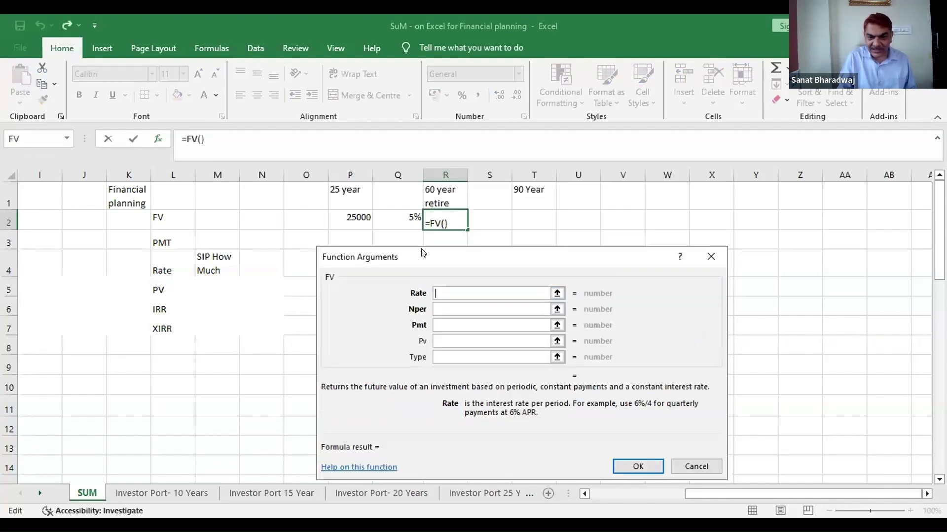
Calculate the FV in R2 with Rate Q2, Nper 35 and Pv -P2, leaving Pmt empty
{"action": "left_click", "coordinate": [405, 218]}
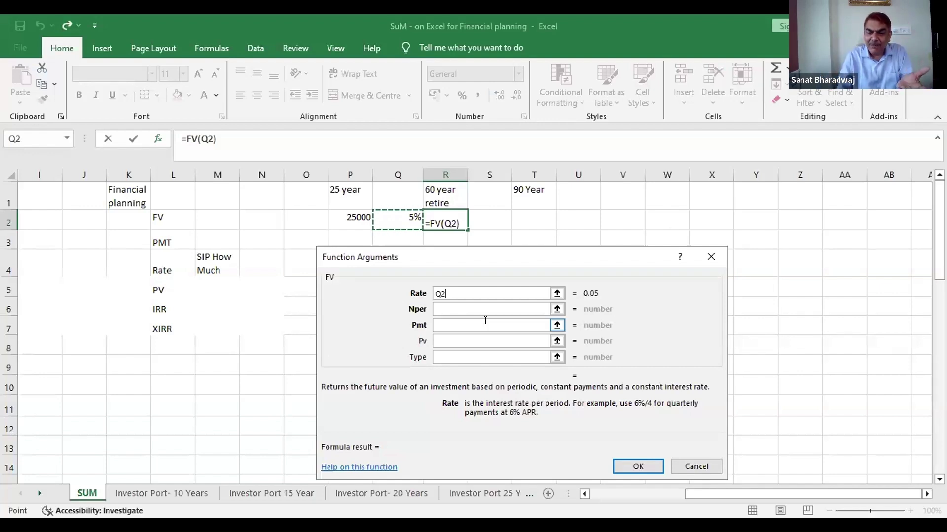
{"action": "left_click", "coordinate": [451, 308]}
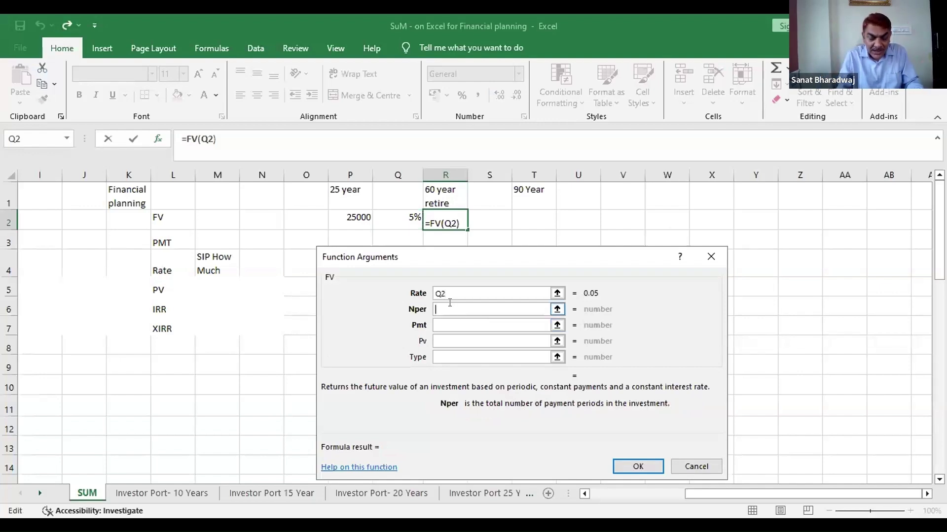
{"action": "type", "text": "35"}
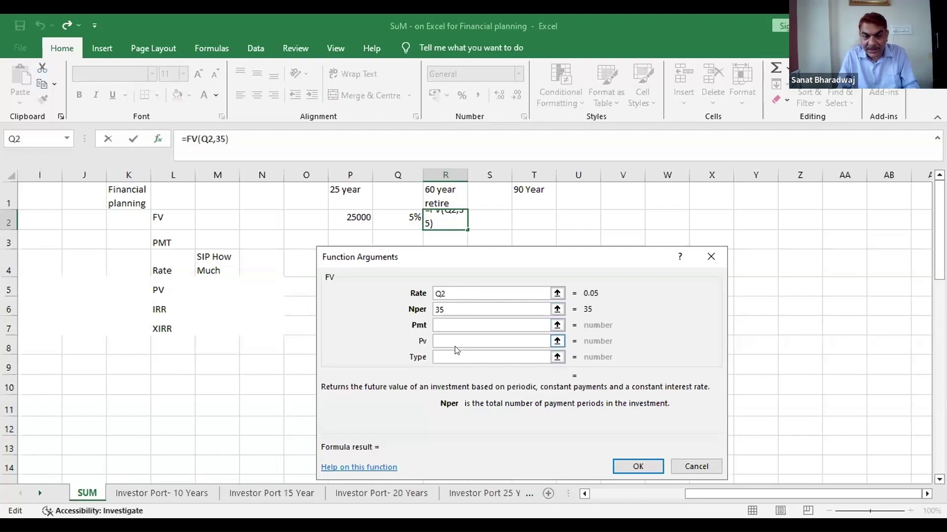
{"action": "left_click", "coordinate": [451, 342]}
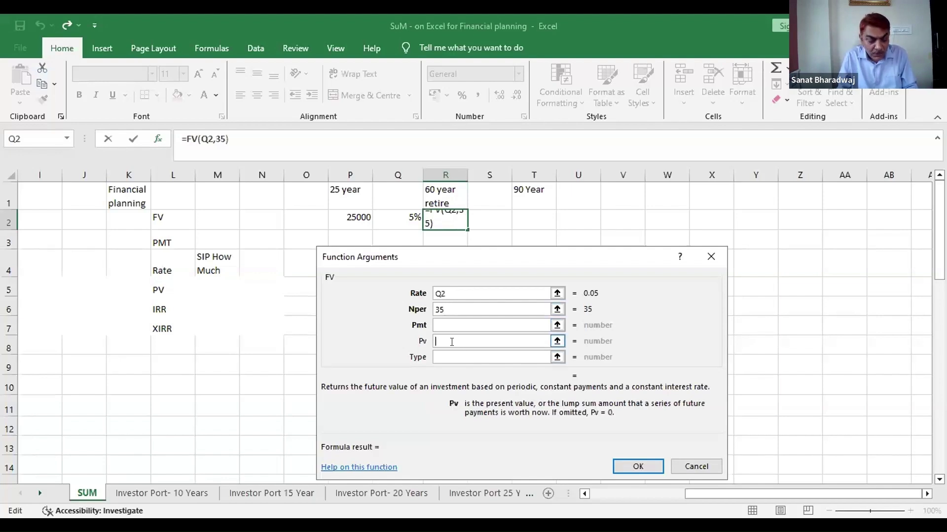
{"action": "type", "text": "-"}
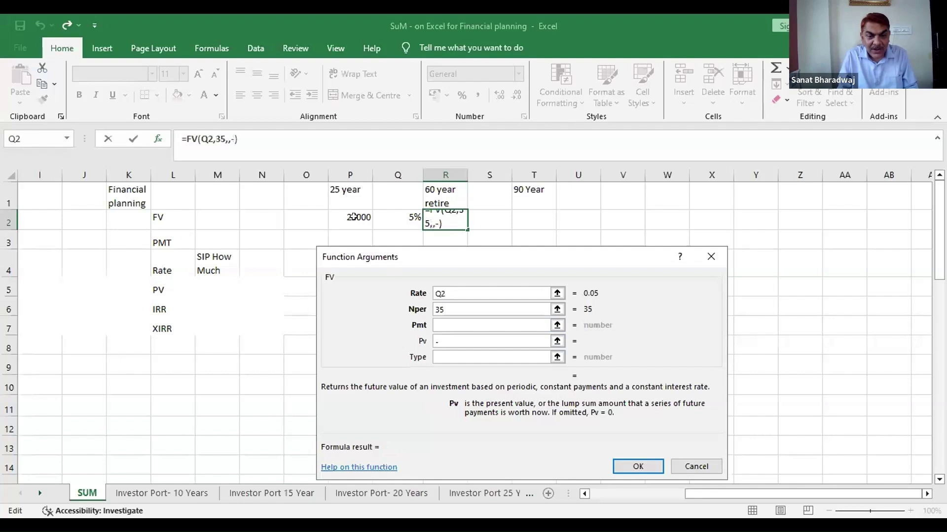
{"action": "left_click", "coordinate": [356, 218]}
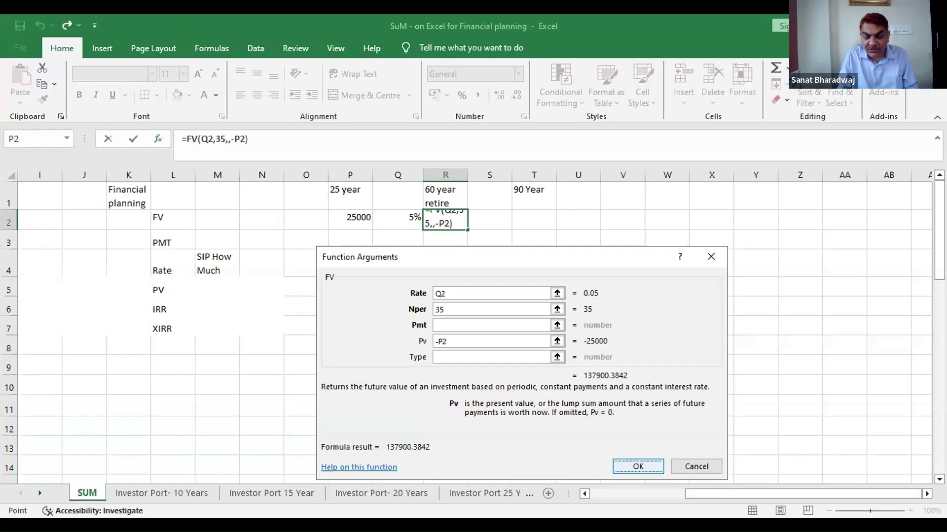
{"action": "left_click", "coordinate": [638, 466]}
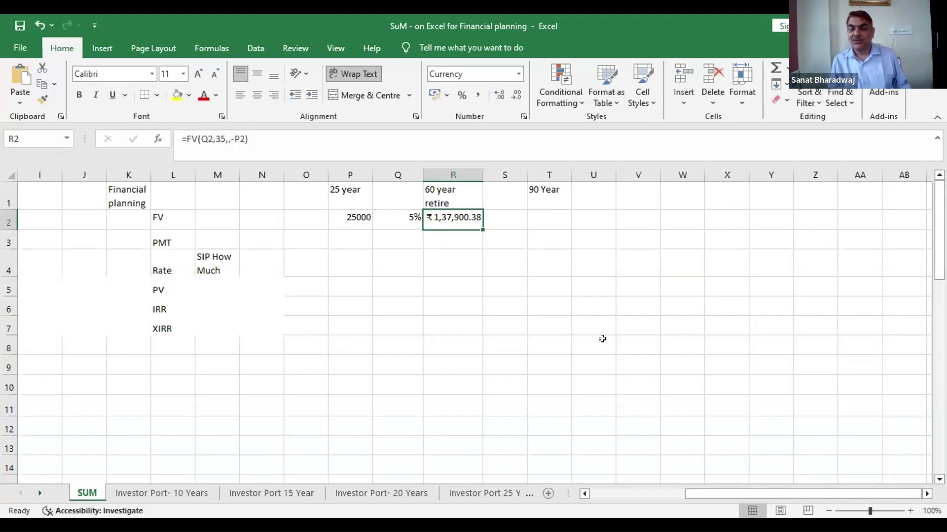
Enter "???????" in cell R3 as a placeholder below the future value
{"action": "left_click", "coordinate": [453, 240]}
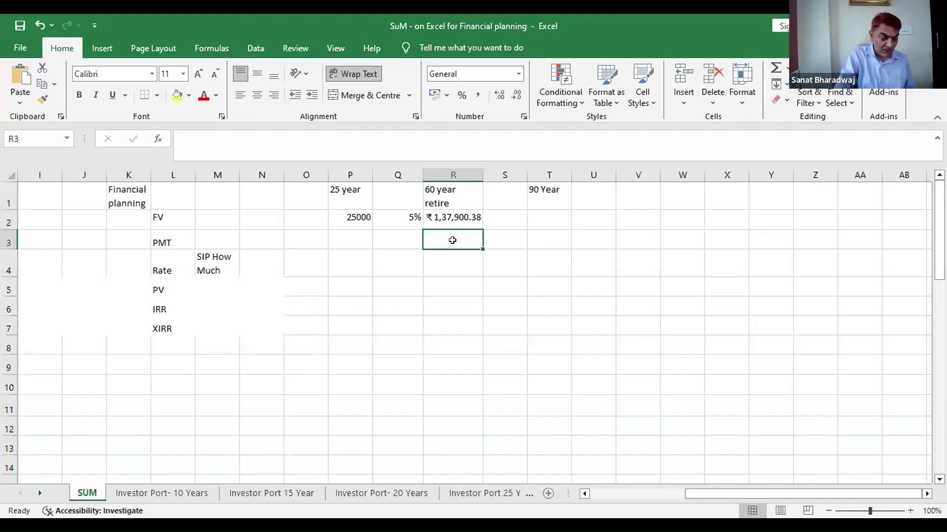
{"action": "type", "text": "???????"}
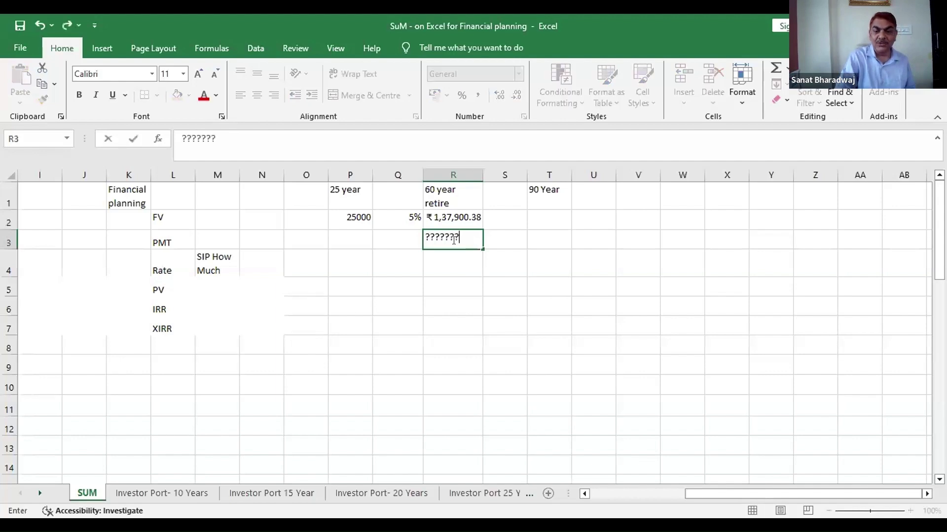
{"action": "key", "text": "Return"}
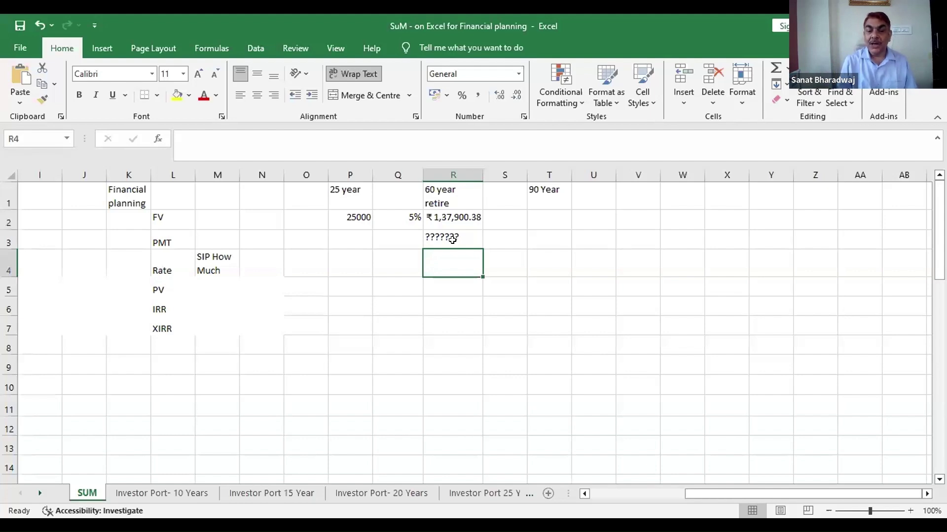
Enter 8% in cell R4 as the rate for the retirement phase
{"action": "left_click", "coordinate": [452, 240]}
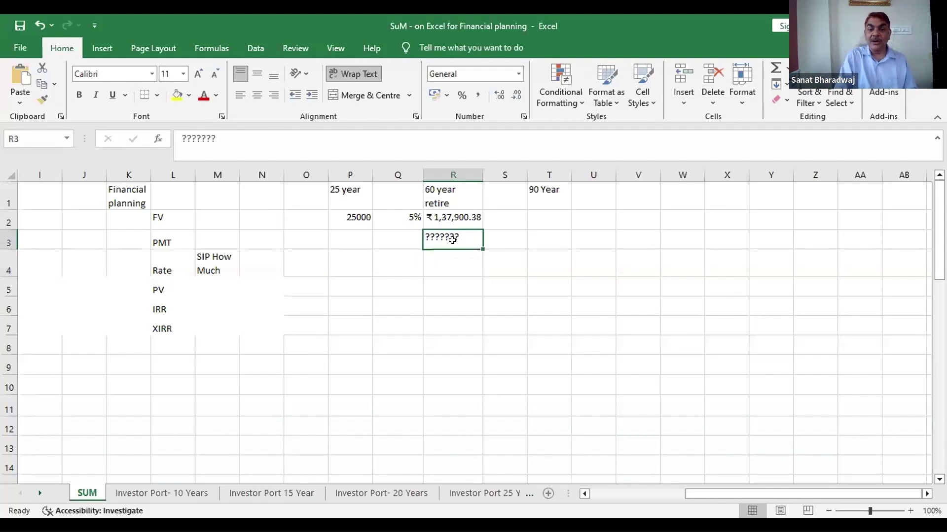
{"action": "key", "text": "Return"}
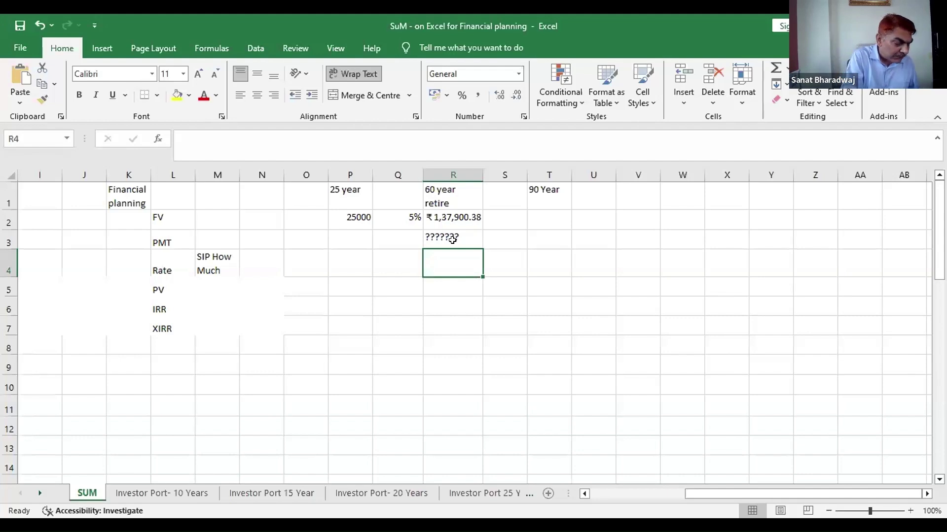
{"action": "type", "text": "8%"}
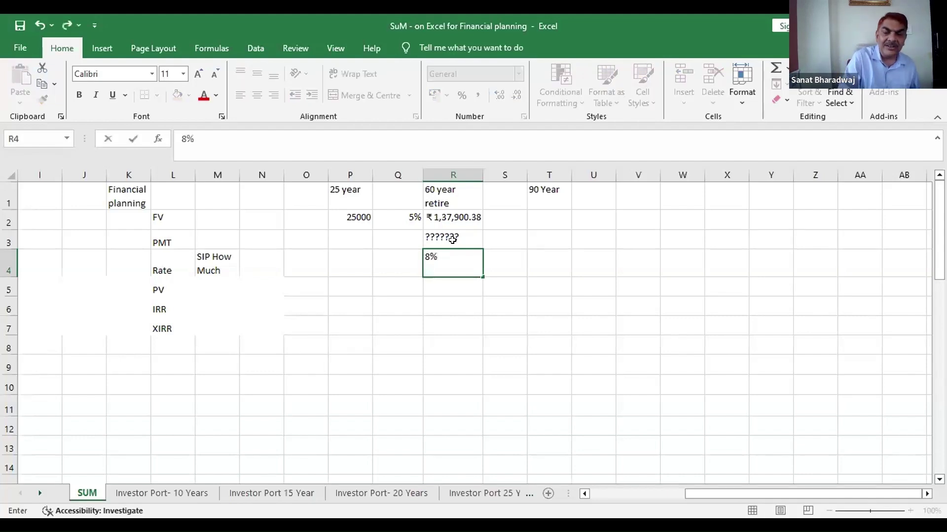
{"action": "key", "text": "Return"}
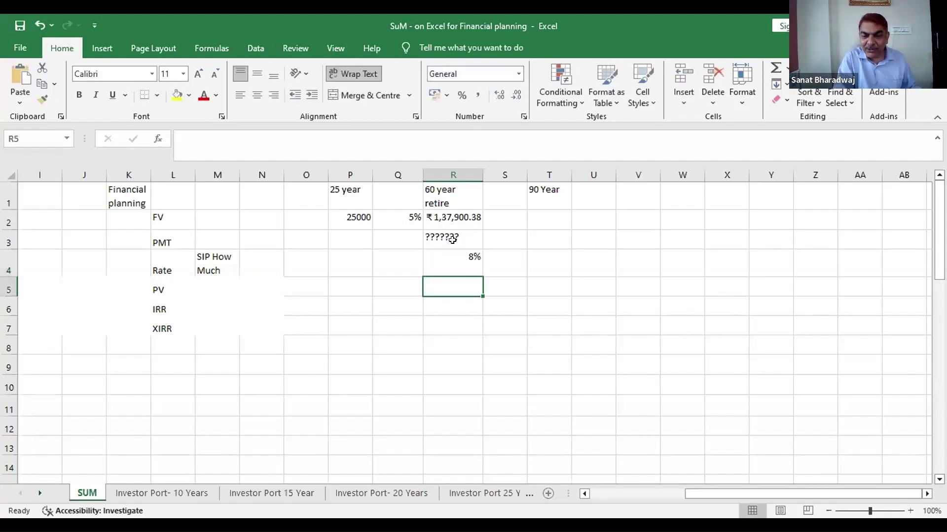
Enter "30 year" in cell S1 between the retirement age and "90 Year"
{"action": "key", "text": "Up"}
{"action": "key", "text": "Up"}
{"action": "key", "text": "Up"}
{"action": "key", "text": "Up"}
{"action": "key", "text": "Right"}
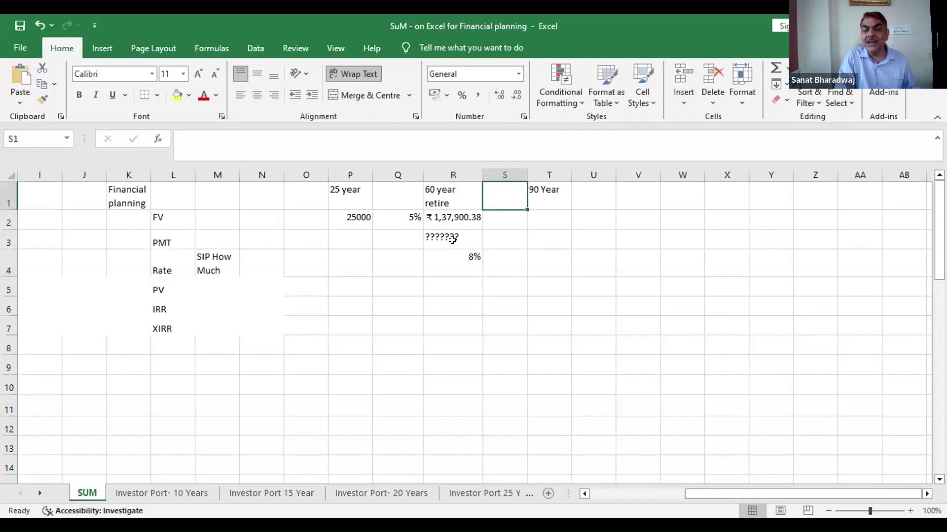
{"action": "type", "text": "30 year"}
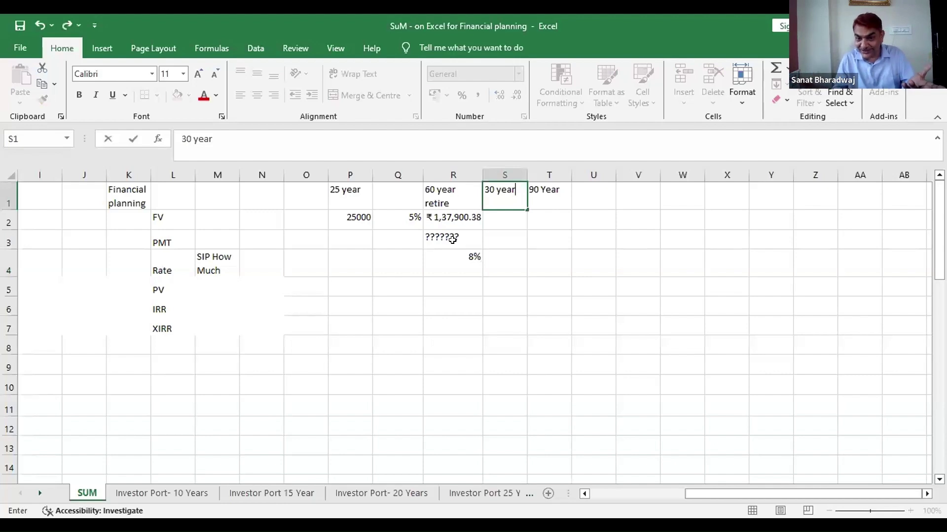
{"action": "key", "text": "Return"}
Clear the question-mark placeholder from cell R3
{"action": "key", "text": "Down"}
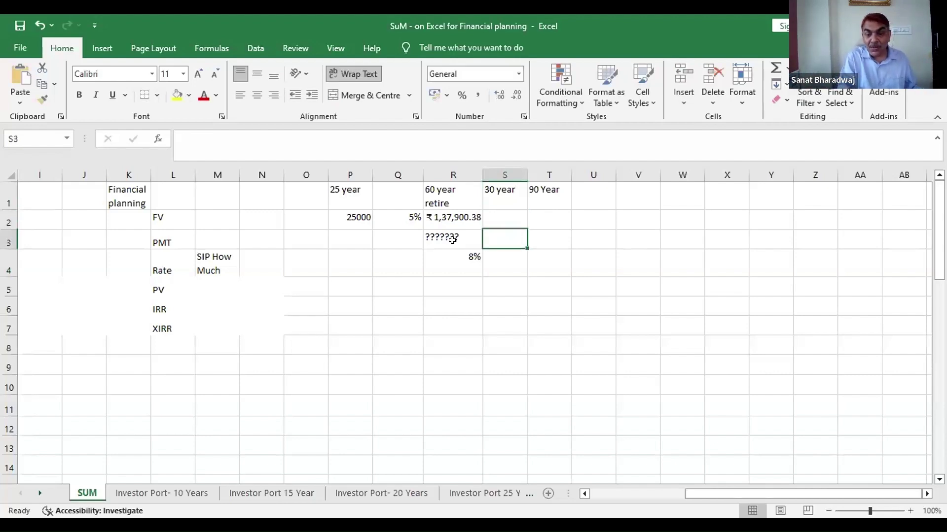
{"action": "key", "text": "Left"}
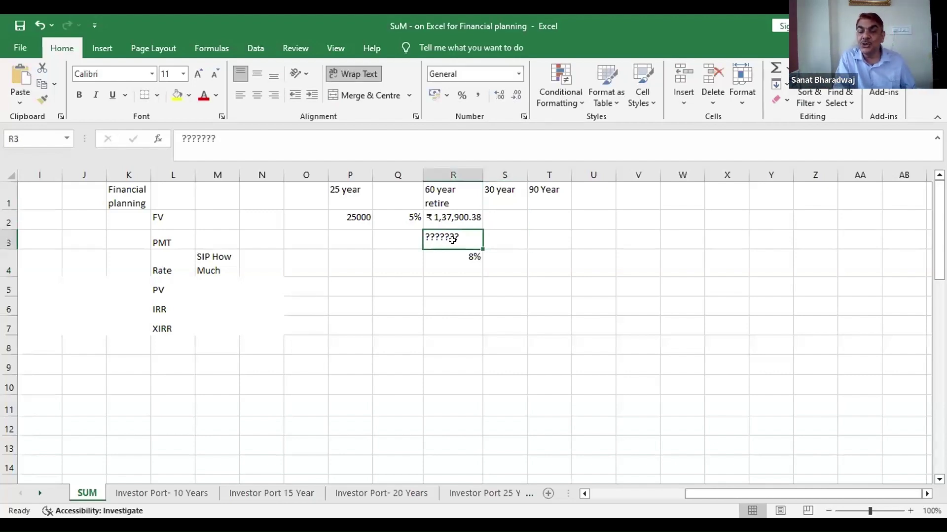
{"action": "key", "text": "Delete"}
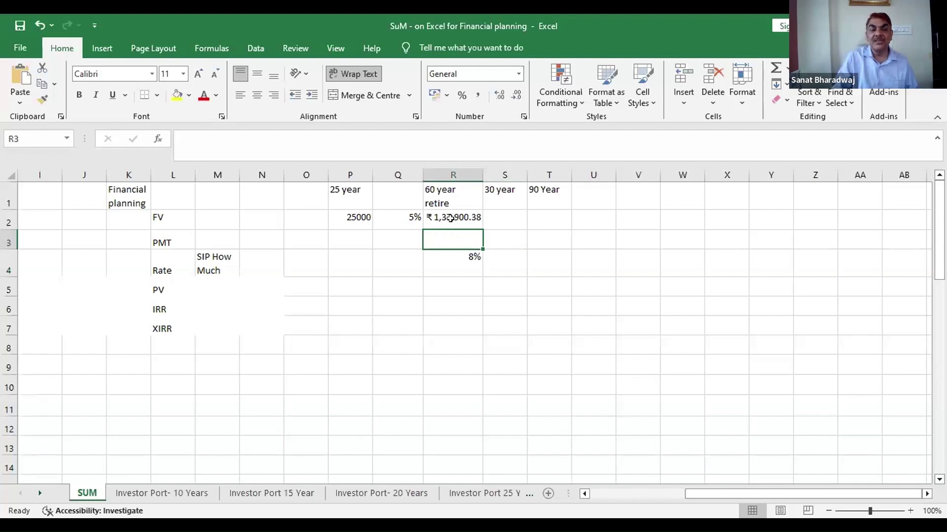
Insert the financial function PV into cell R3 below the future value
{"action": "left_click", "coordinate": [159, 142]}
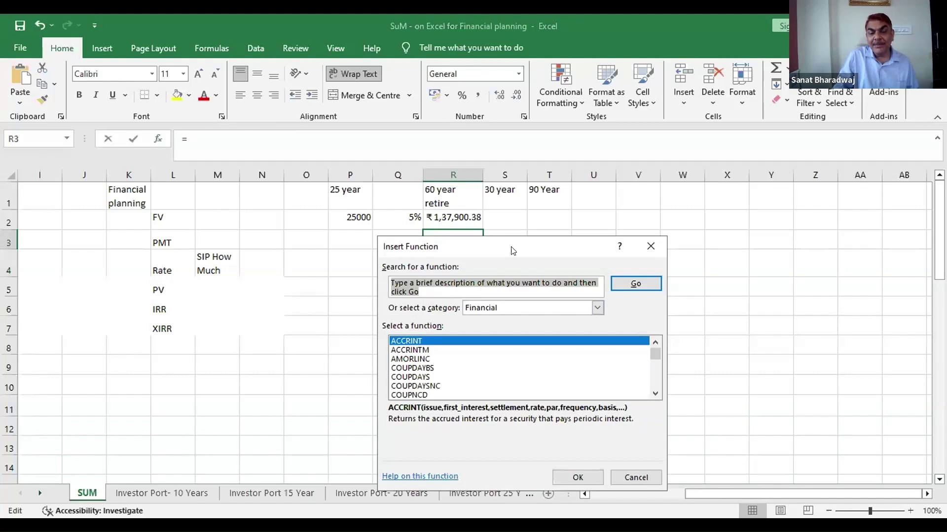
{"action": "left_click_drag", "start_coordinate": [531, 246], "coordinate": [221, 222]}
{"action": "left_click", "coordinate": [101, 351]}
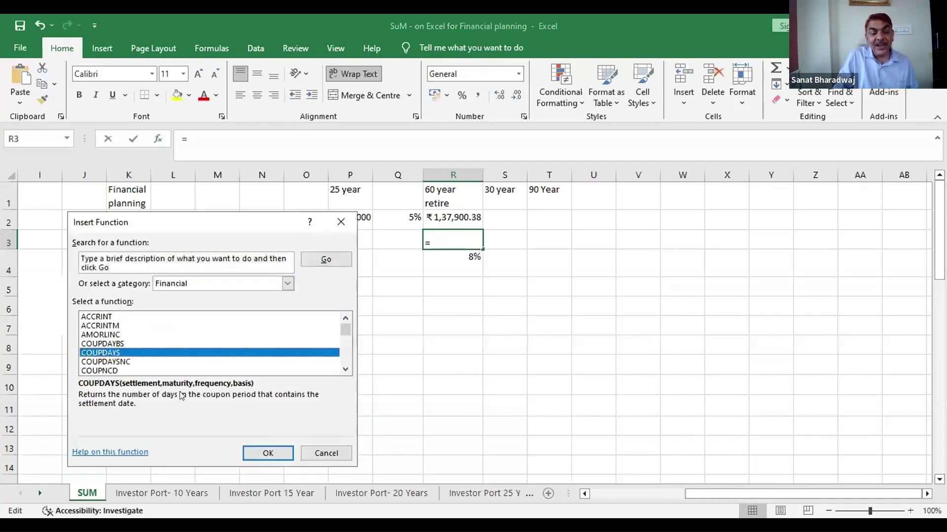
{"action": "key", "text": "p"}
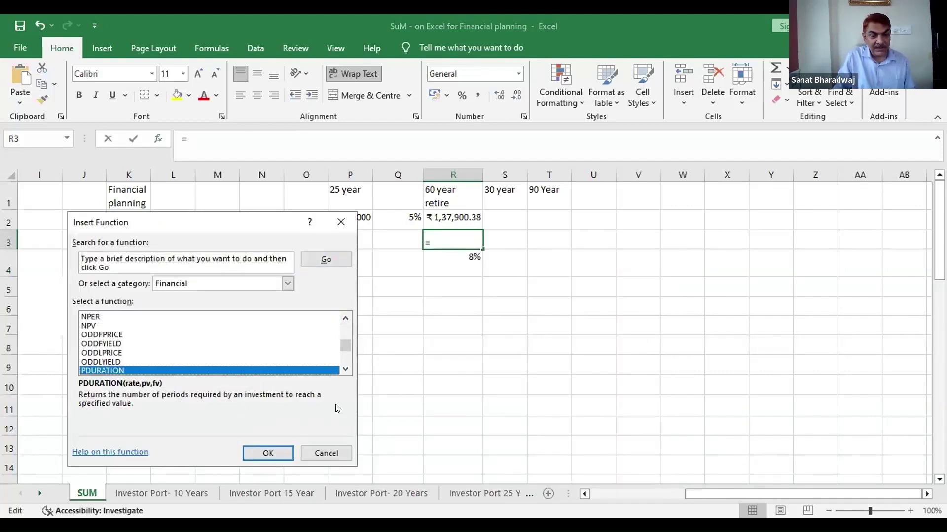
{"action": "scroll", "coordinate": [346, 369], "scroll_direction": "down", "scroll_amount": 7}
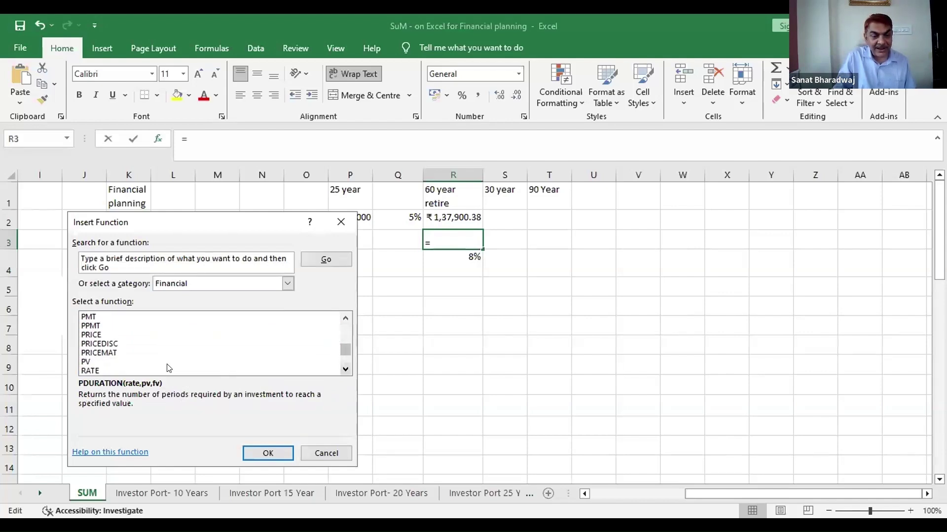
{"action": "left_click", "coordinate": [90, 362]}
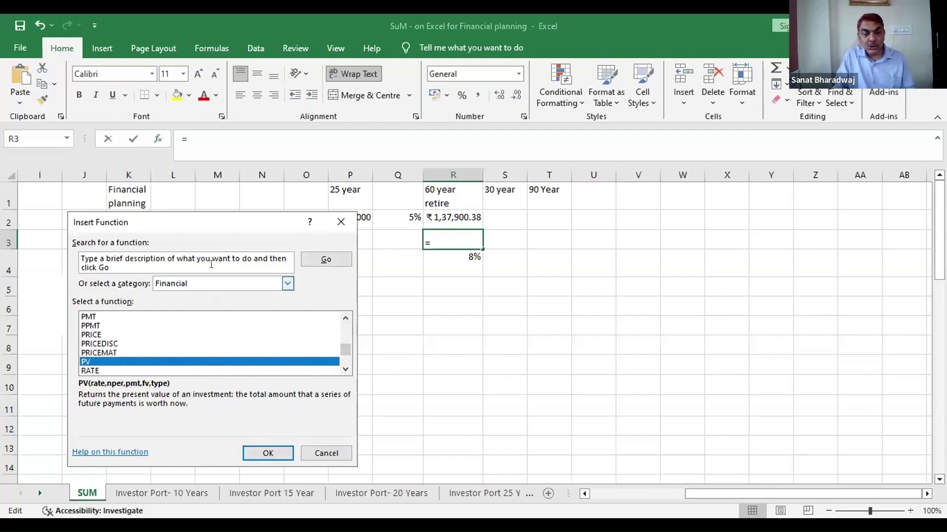
{"action": "left_click_drag", "start_coordinate": [225, 223], "coordinate": [210, 167]}
{"action": "left_click", "coordinate": [236, 396]}
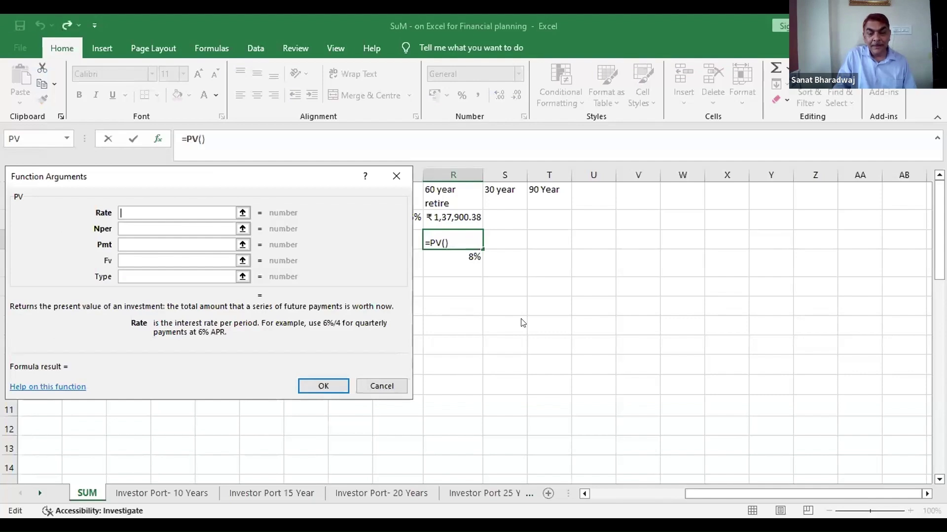
Complete the PV function in R3 with Rate 8%/12, Nper 30*12 and cell R2 as Pmt
{"action": "left_click_drag", "start_coordinate": [181, 176], "coordinate": [521, 293]}
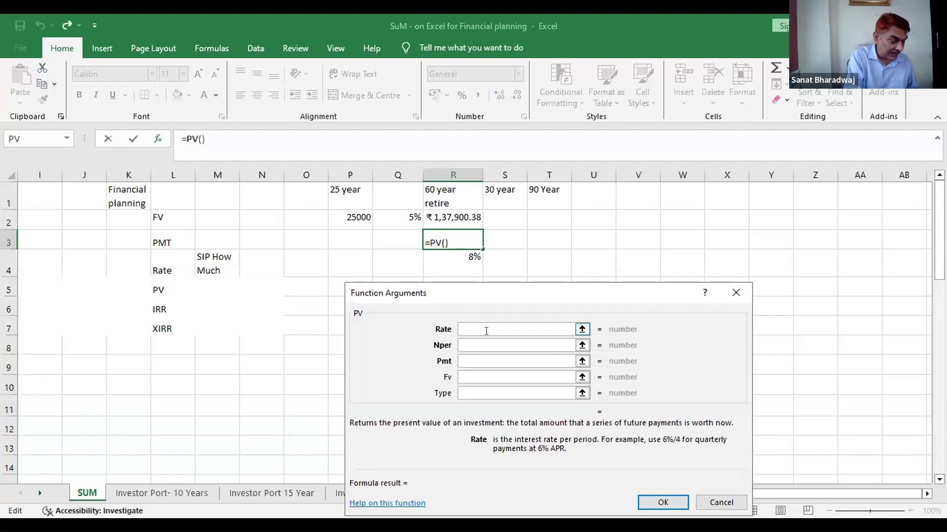
{"action": "type", "text": "8%/12"}
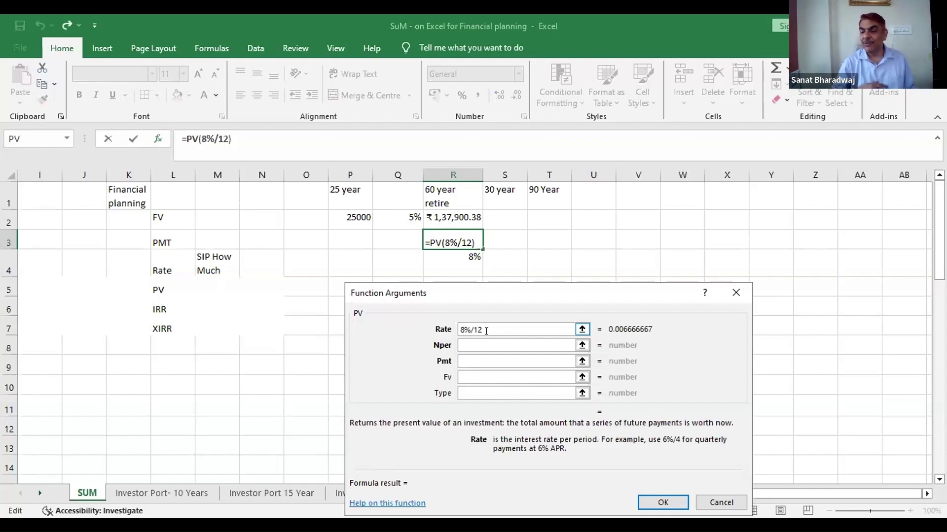
{"action": "left_click", "coordinate": [459, 344]}
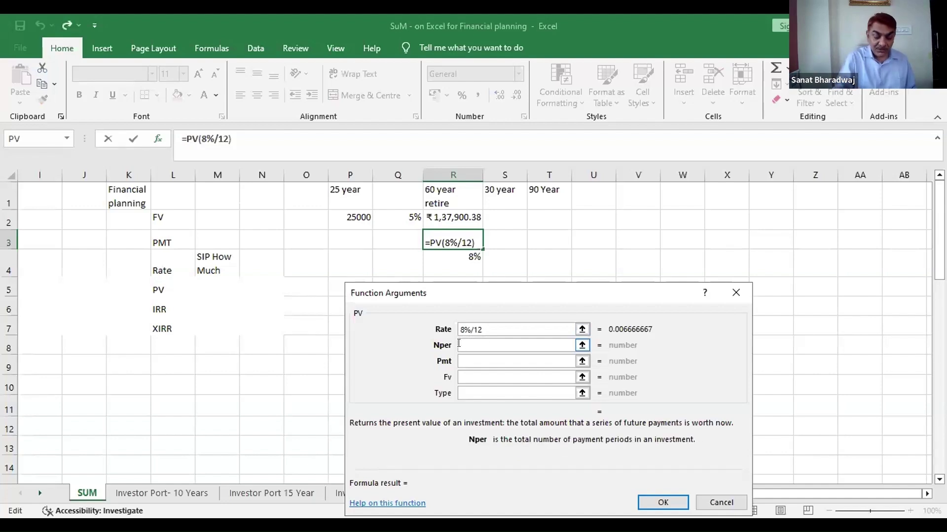
{"action": "type", "text": "30*12"}
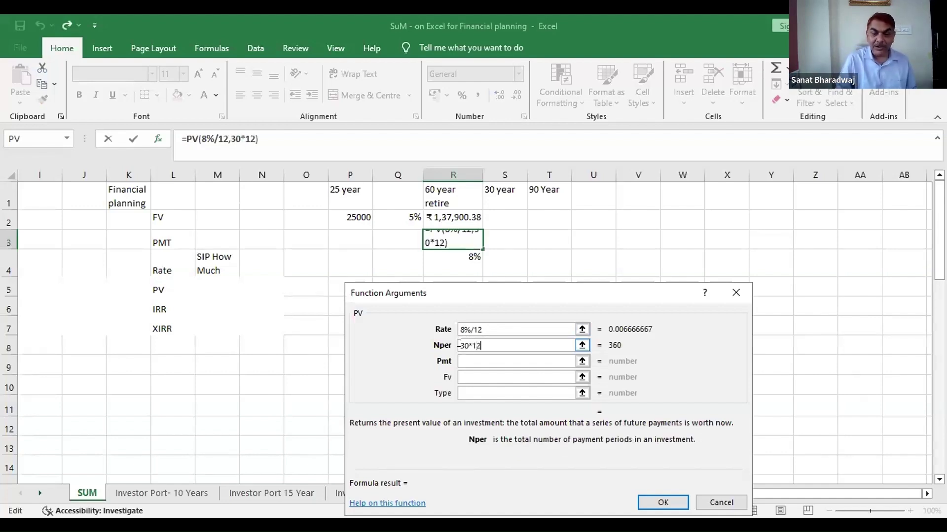
{"action": "left_click", "coordinate": [475, 361]}
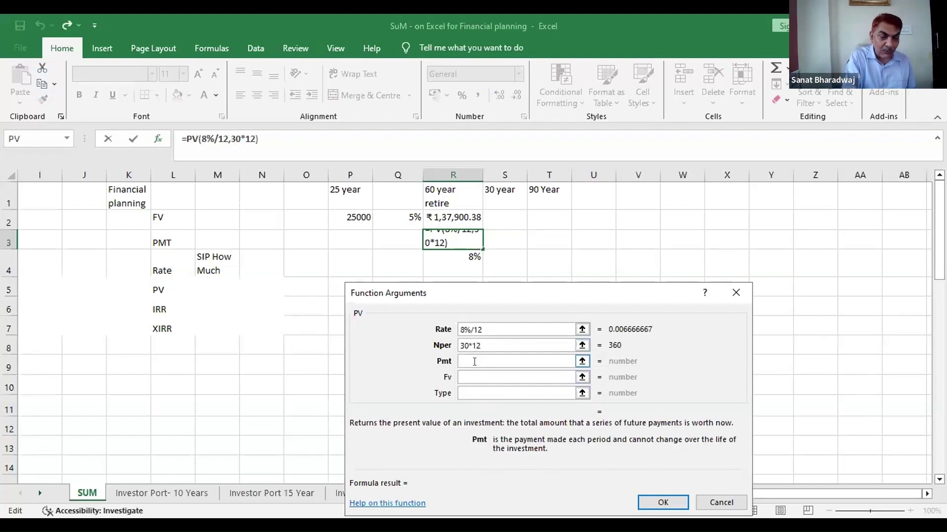
{"action": "left_click", "coordinate": [452, 218]}
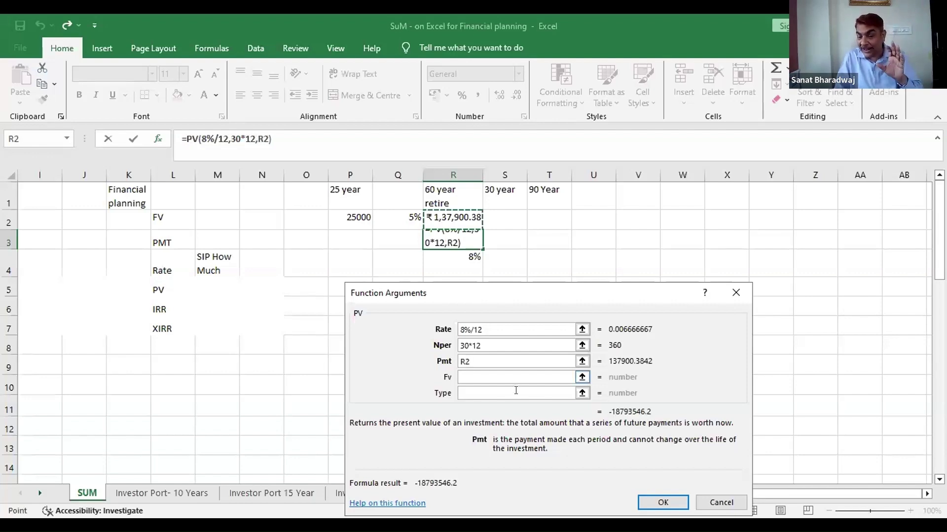
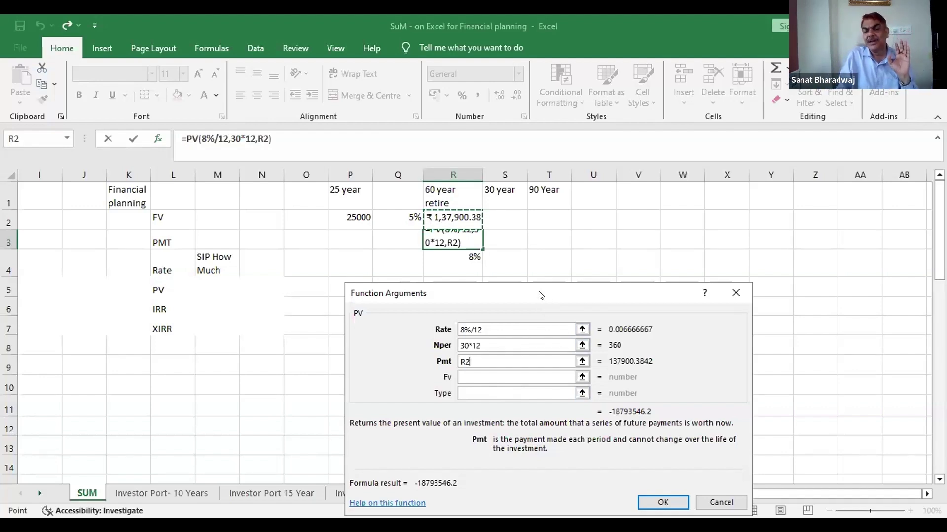
{"action": "left_click_drag", "start_coordinate": [539, 295], "coordinate": [722, 232]}
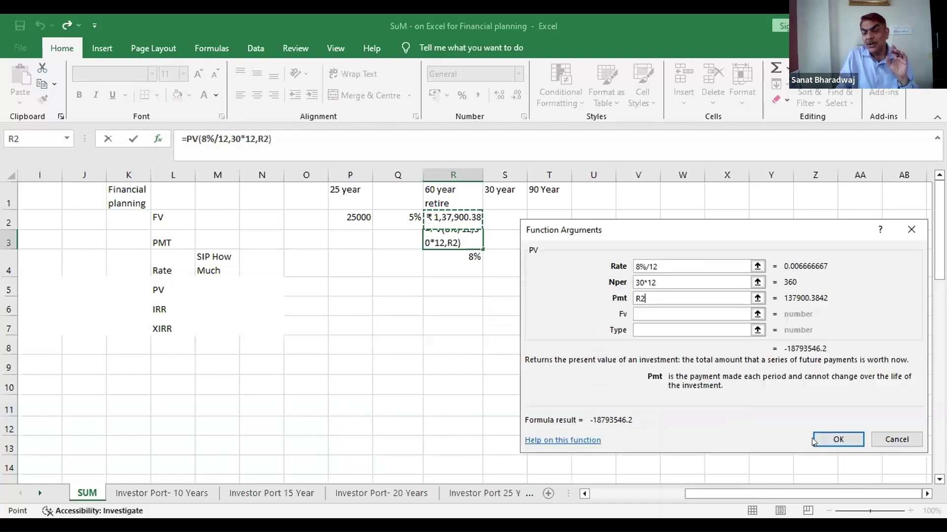
{"action": "left_click", "coordinate": [838, 439]}
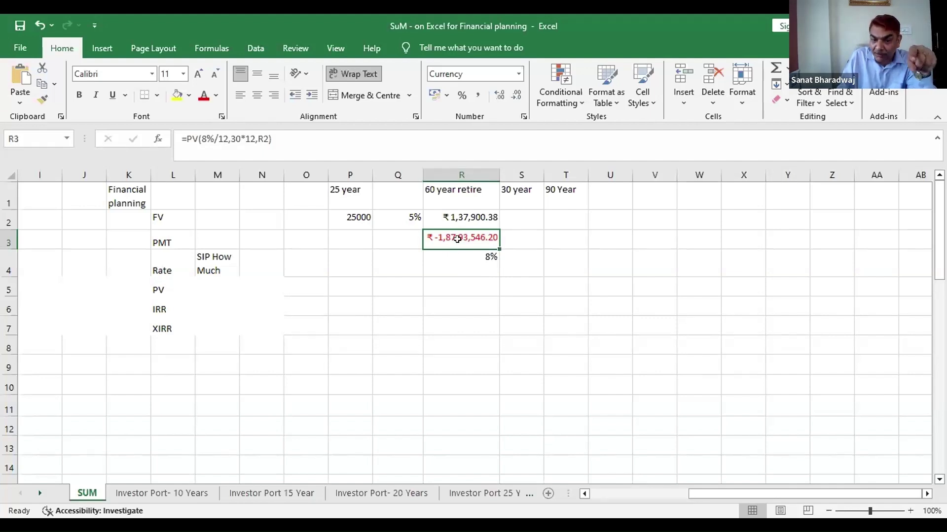
Fill cells S2:T2 under "30 year" and "90 Year" with yellow
{"action": "left_click", "coordinate": [504, 217]}
{"action": "left_click_drag", "start_coordinate": [542, 217], "coordinate": [566, 218]}
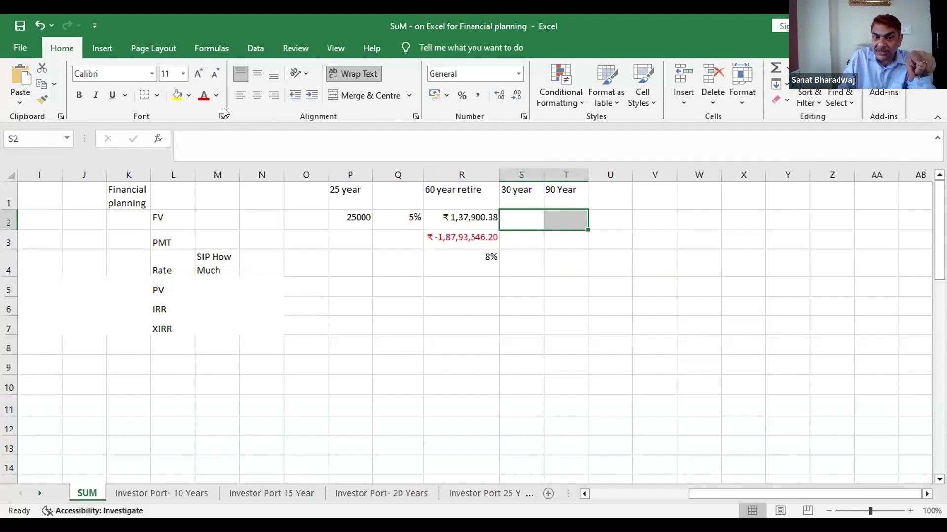
{"action": "left_click", "coordinate": [176, 95]}
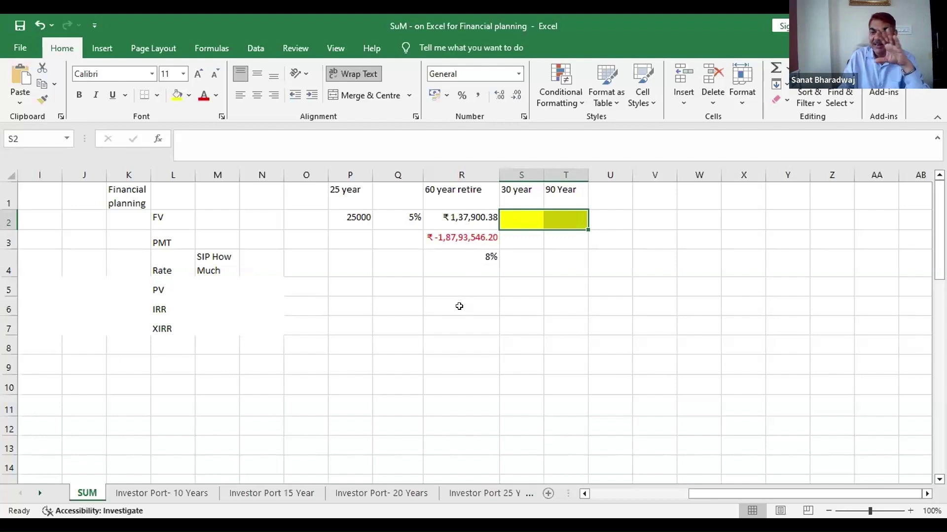
Enter "SIP ???" in cell P3 below the 25000 amount
{"action": "left_click", "coordinate": [449, 241]}
{"action": "left_click", "coordinate": [351, 242]}
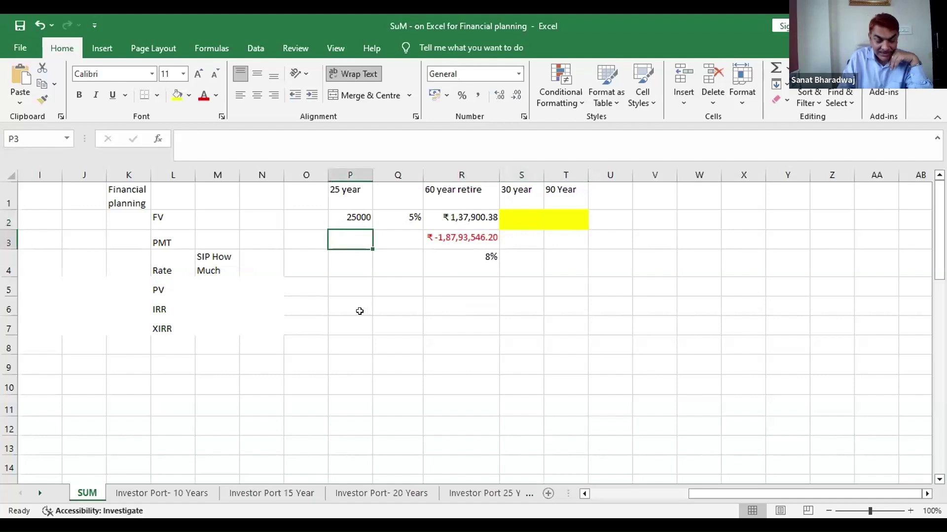
{"action": "type", "text": "????"}
{"action": "key", "text": "Return"}
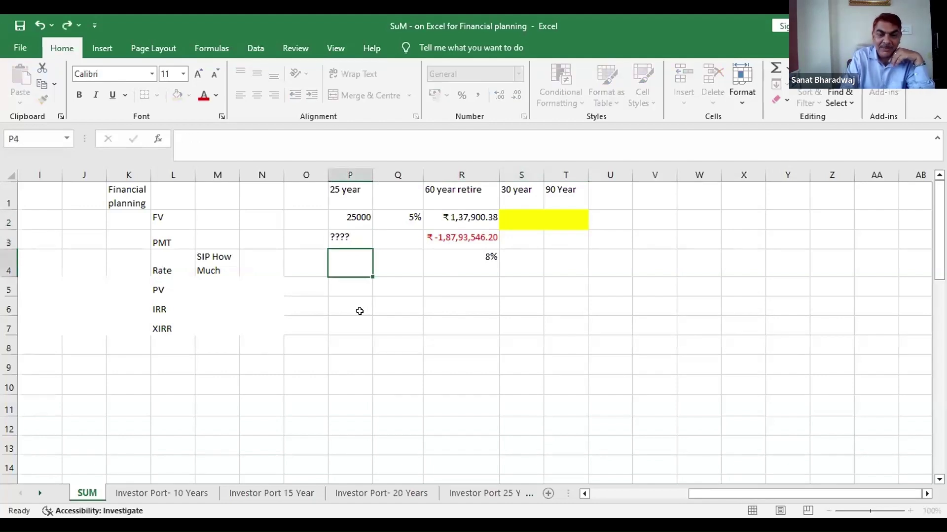
{"action": "key", "text": "Up"}
{"action": "type", "text": "SIP ???"}
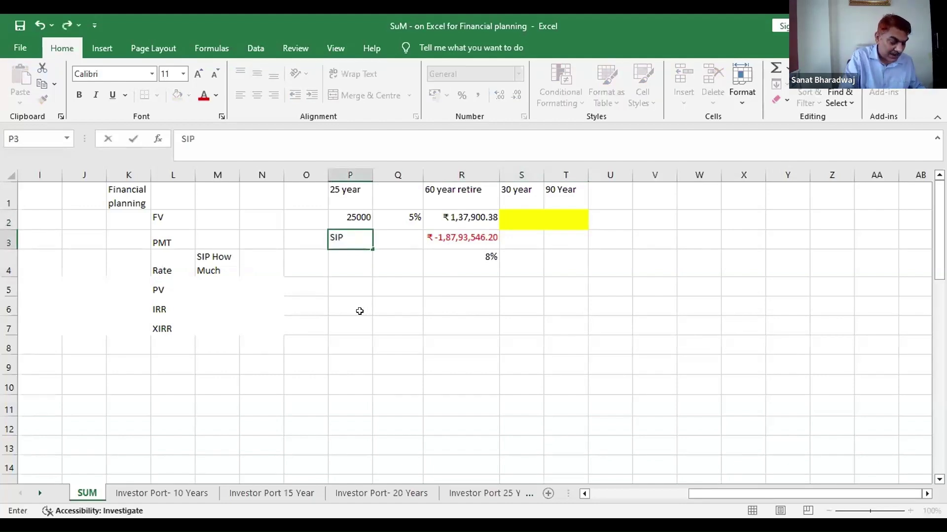
{"action": "key", "text": "Return"}
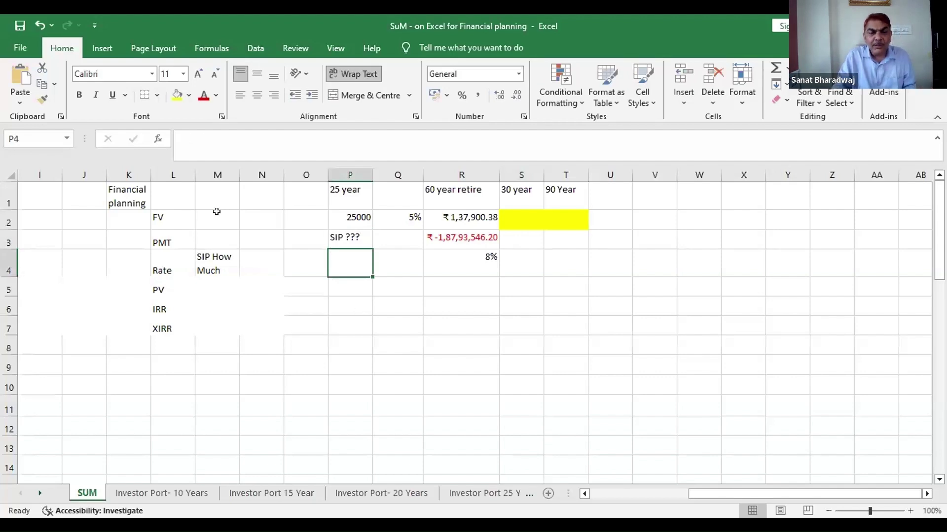
Insert the financial function PMT into cell P4 below the SIP label
{"action": "left_click", "coordinate": [157, 140]}
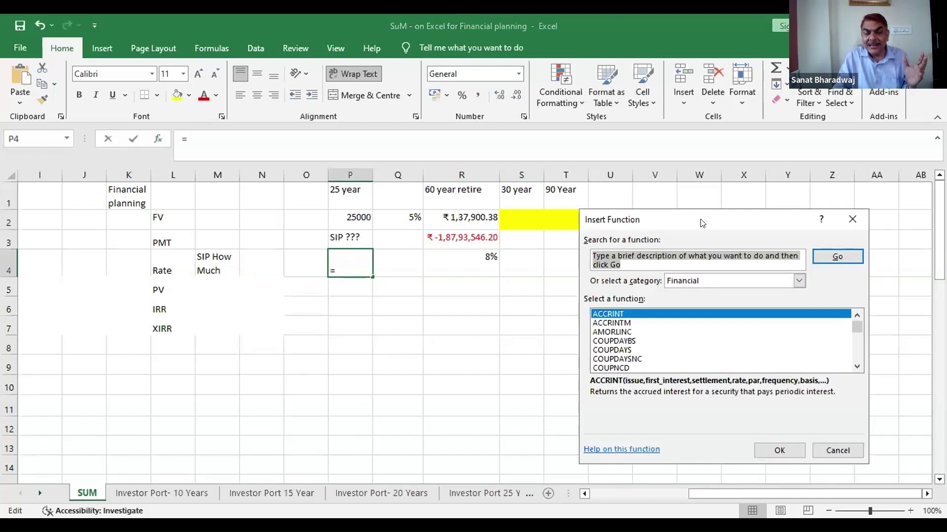
{"action": "left_click_drag", "start_coordinate": [701, 224], "coordinate": [550, 277]}
{"action": "left_click", "coordinate": [468, 394]}
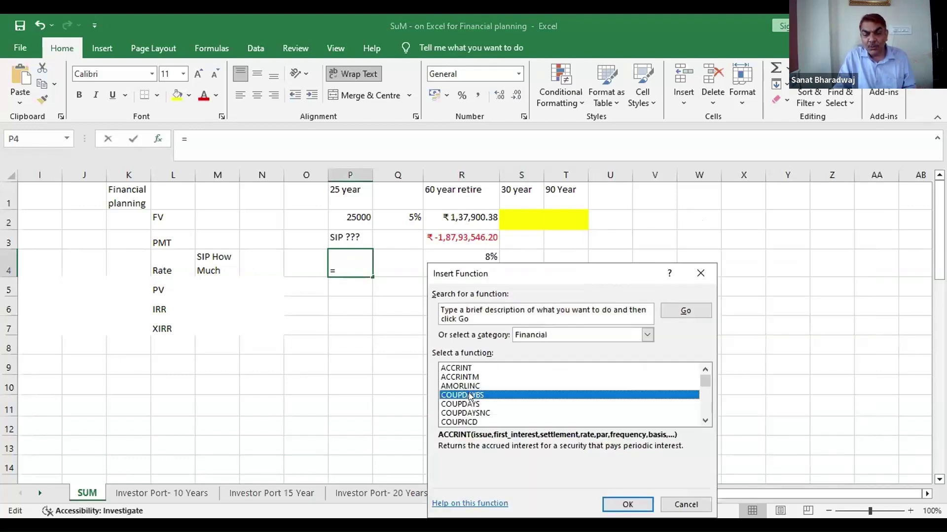
{"action": "key", "text": "p"}
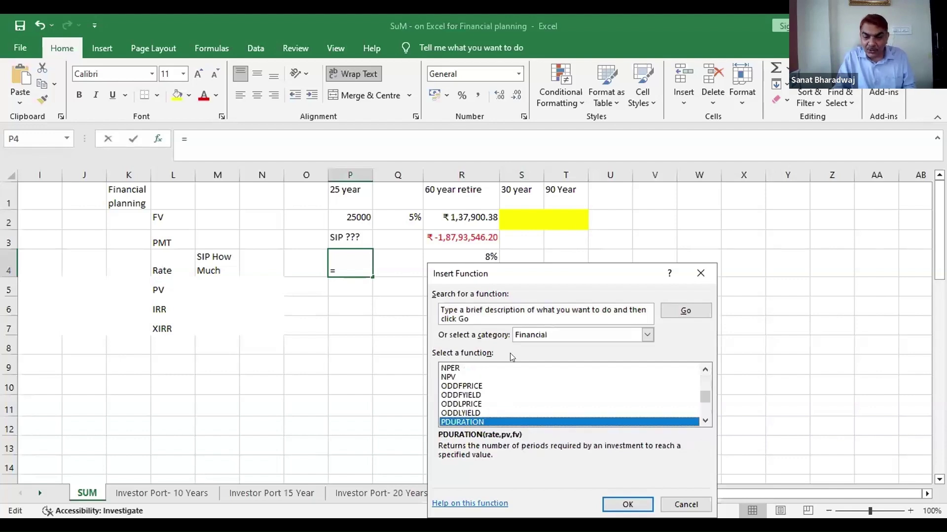
{"action": "left_click_drag", "start_coordinate": [557, 273], "coordinate": [478, 173]}
{"action": "left_click", "coordinate": [625, 323]}
{"action": "left_click", "coordinate": [625, 322]}
{"action": "left_click", "coordinate": [372, 313]}
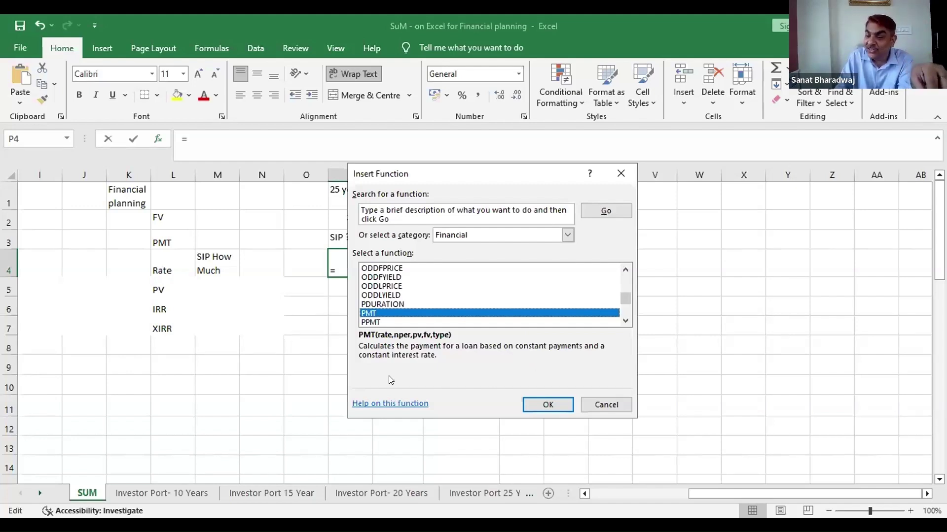
{"action": "left_click", "coordinate": [535, 402]}
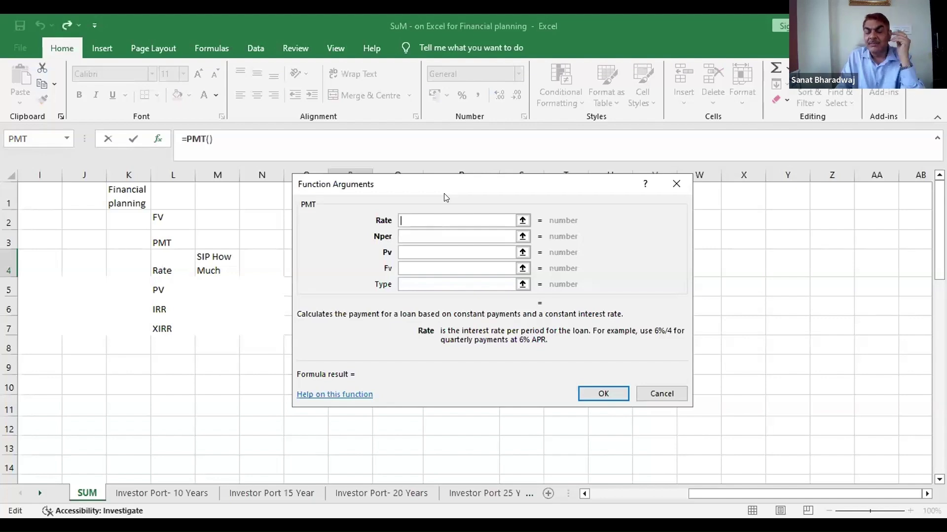
Complete the PMT function in P4 with Rate 12%/12, Nper 35*12, Pv left empty and cell R3 as Fv
{"action": "left_click_drag", "start_coordinate": [445, 198], "coordinate": [539, 289]}
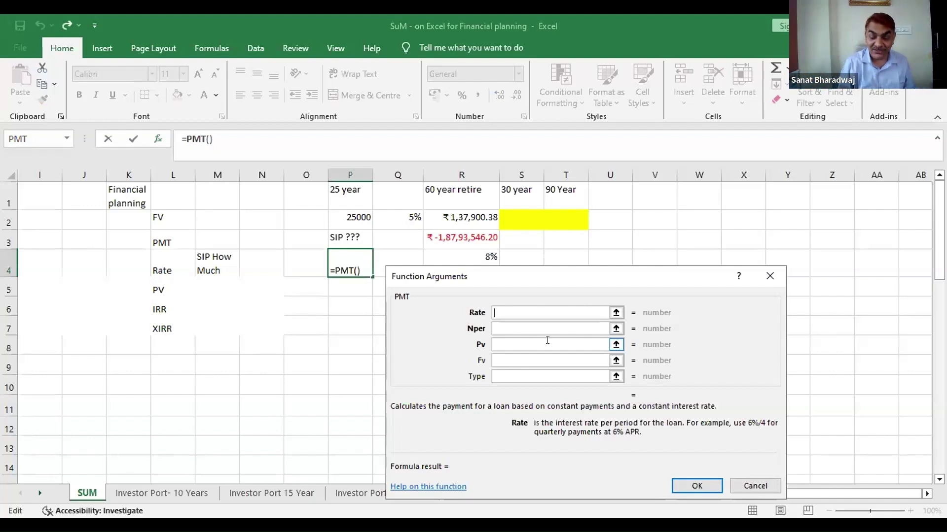
{"action": "type", "text": "12%"}
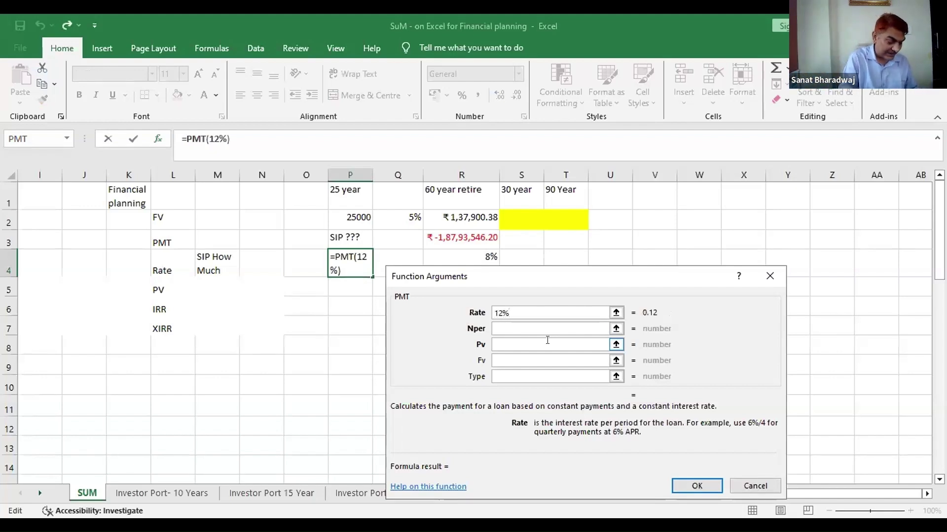
{"action": "type", "text": "/12"}
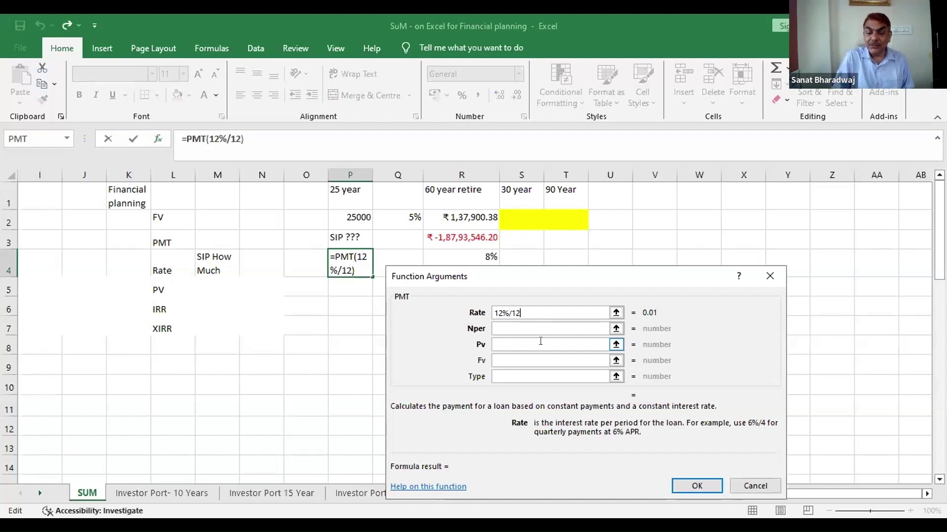
{"action": "left_click", "coordinate": [519, 326]}
{"action": "type", "text": "35*12"}
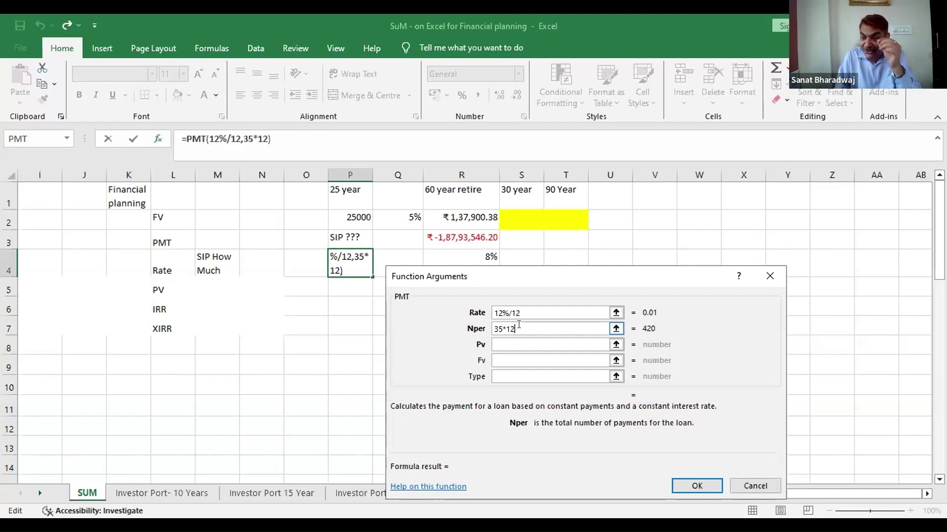
{"action": "left_click", "coordinate": [510, 344]}
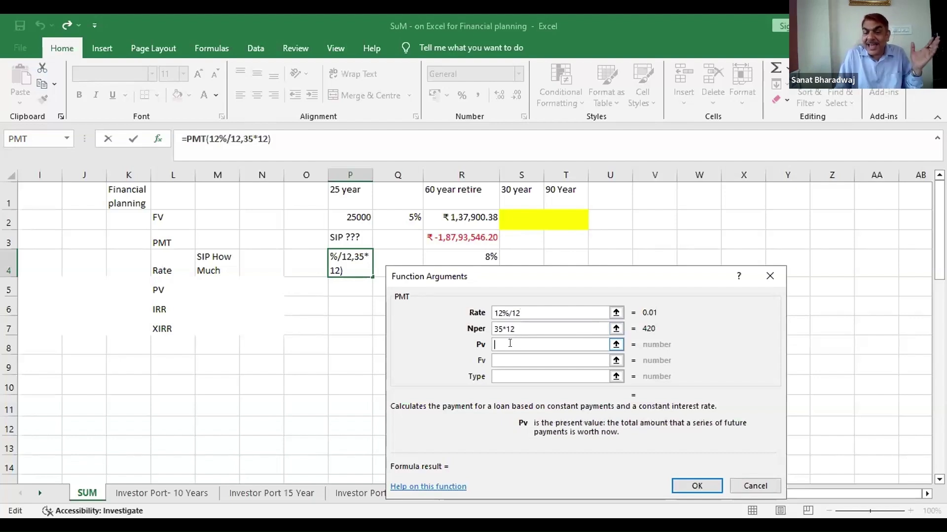
{"action": "left_click", "coordinate": [502, 361]}
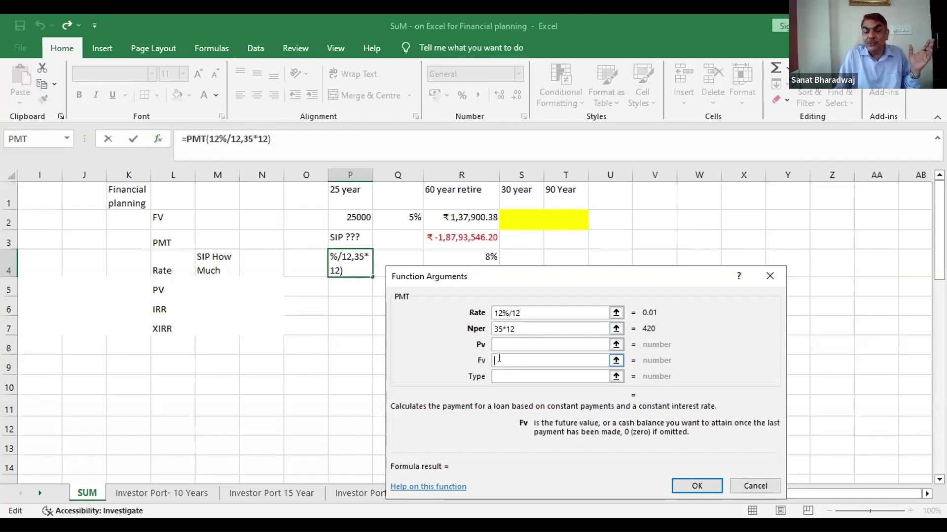
{"action": "left_click", "coordinate": [453, 239]}
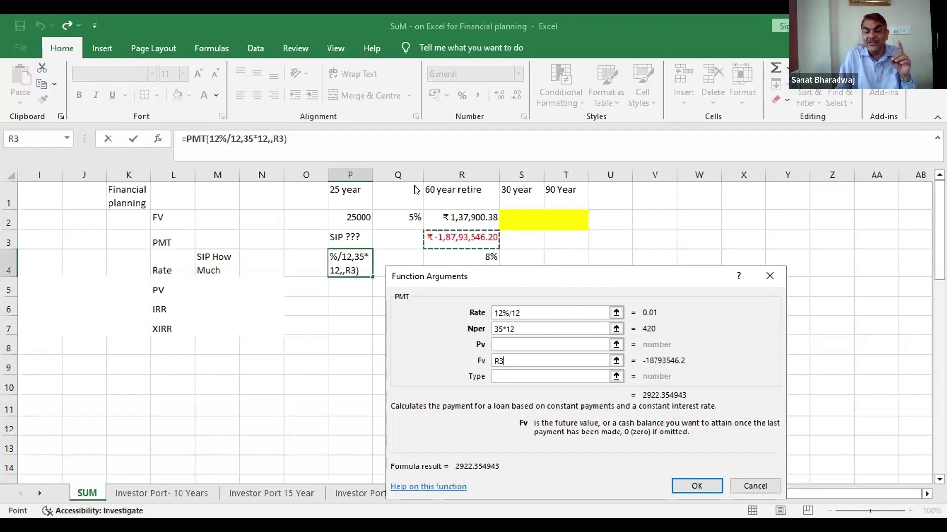
{"action": "left_click_drag", "start_coordinate": [555, 274], "coordinate": [417, 178]}
{"action": "left_click", "coordinate": [539, 388]}
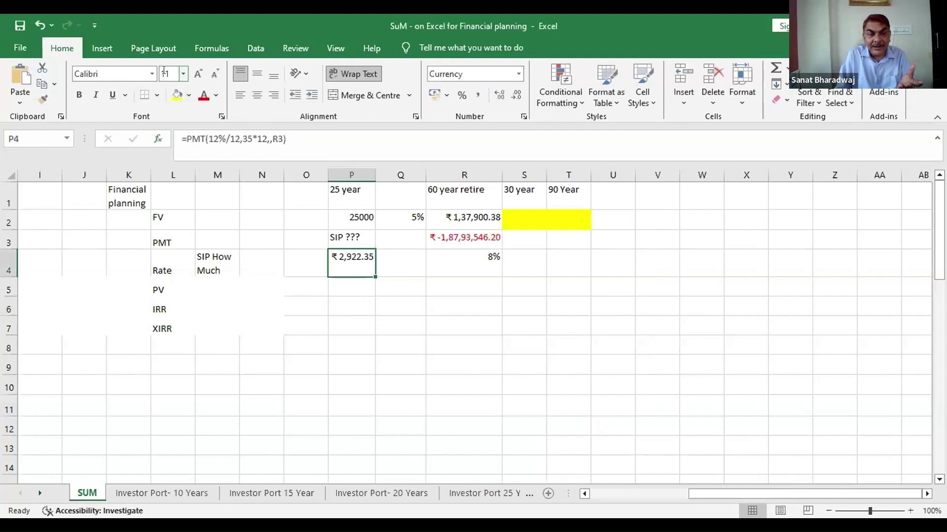
Format the PMT result in cell P4 as bold, size 20, red text on a yellow fill
{"action": "left_click", "coordinate": [183, 73]}
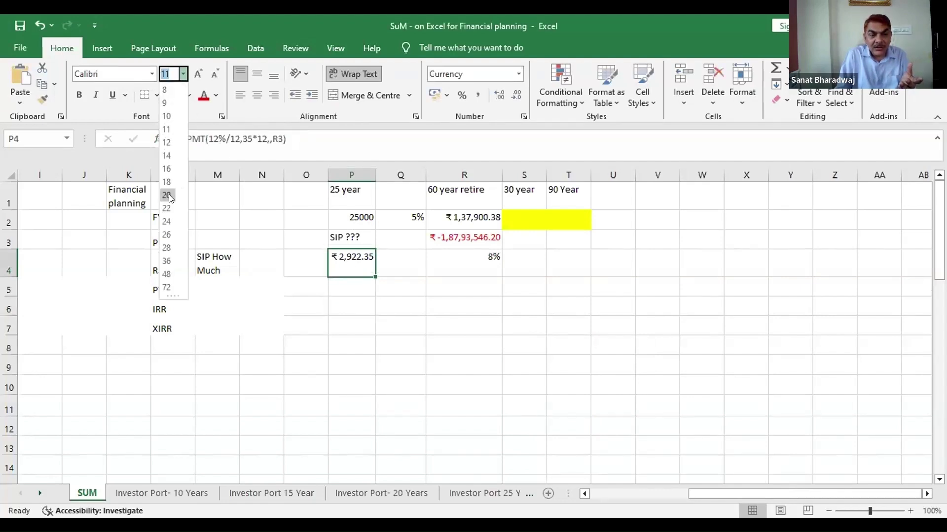
{"action": "left_click", "coordinate": [167, 196]}
{"action": "left_click", "coordinate": [80, 100]}
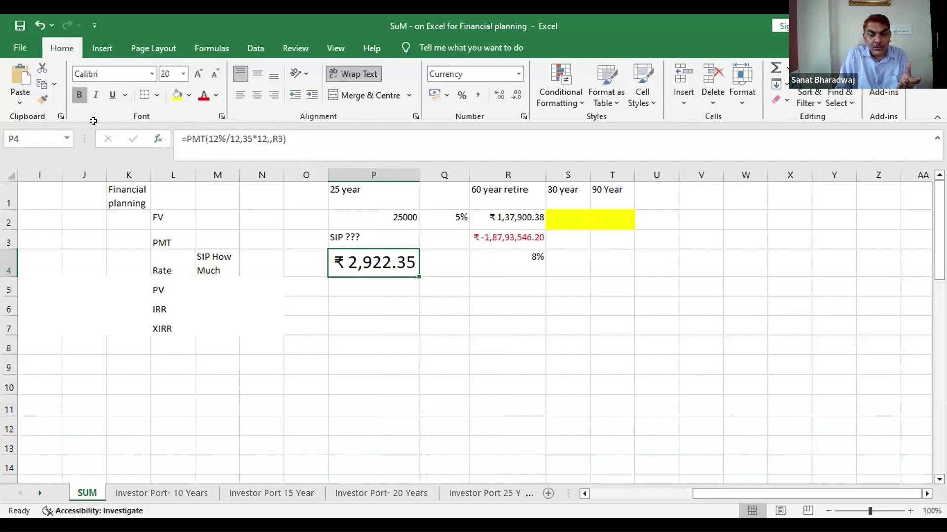
{"action": "left_click", "coordinate": [372, 328]}
{"action": "left_click", "coordinate": [364, 262]}
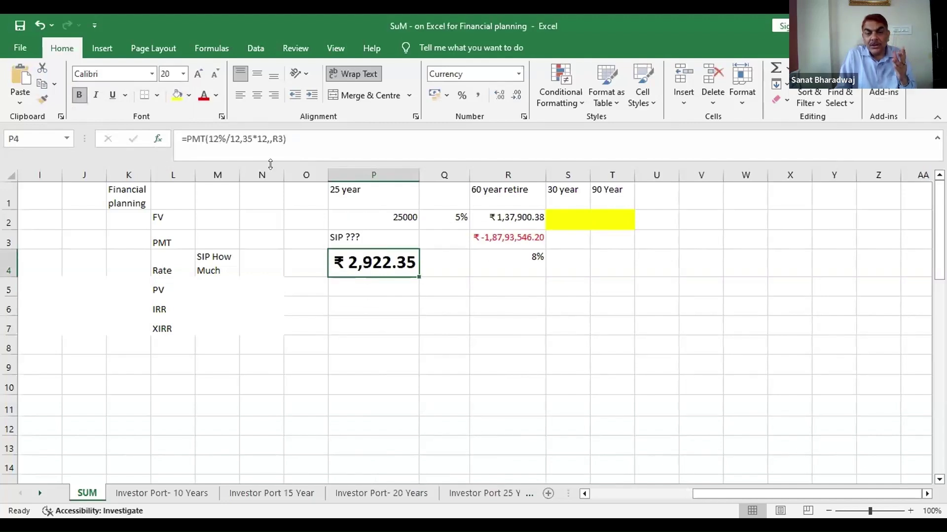
{"action": "left_click", "coordinate": [204, 95]}
{"action": "left_click", "coordinate": [177, 95]}
{"action": "left_click", "coordinate": [351, 346]}
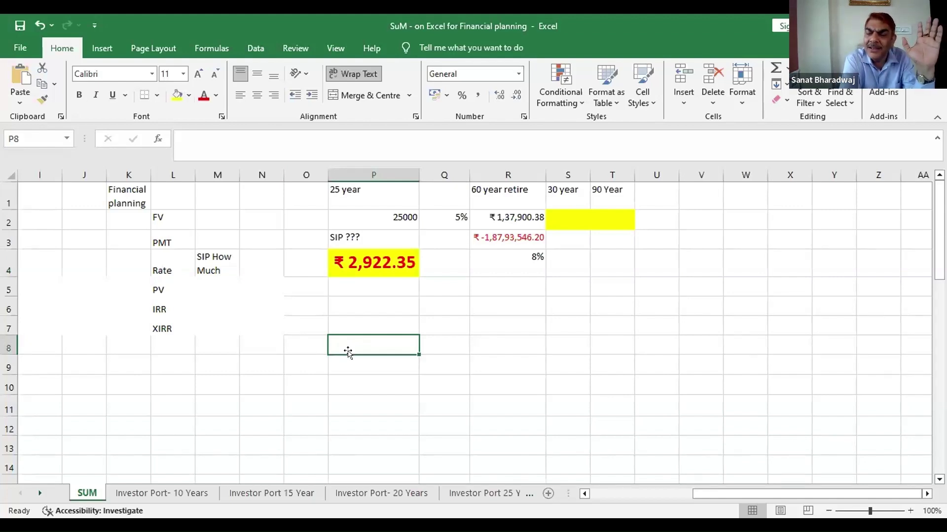
Enter the note "10% of your expenses as investment for retirement planning --- Deal is done" in cell O5
{"action": "left_click", "coordinate": [359, 218]}
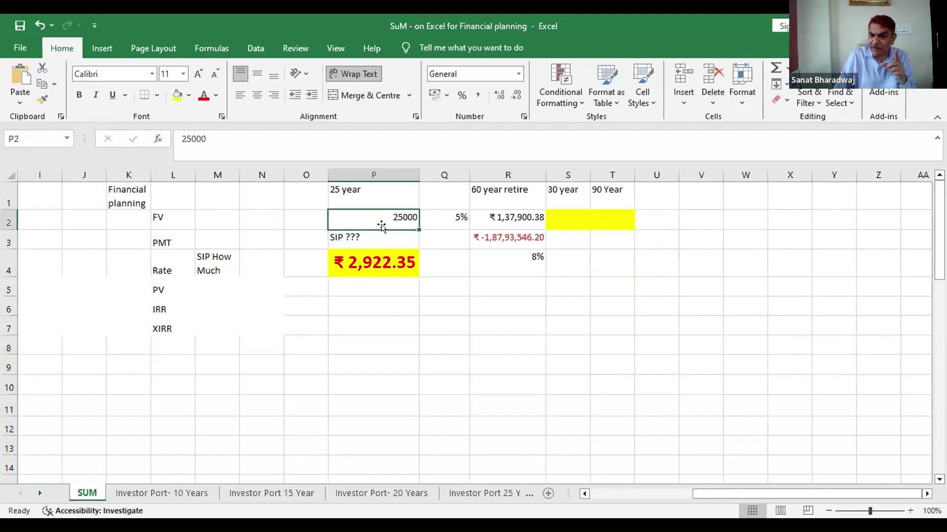
{"action": "left_click", "coordinate": [294, 262]}
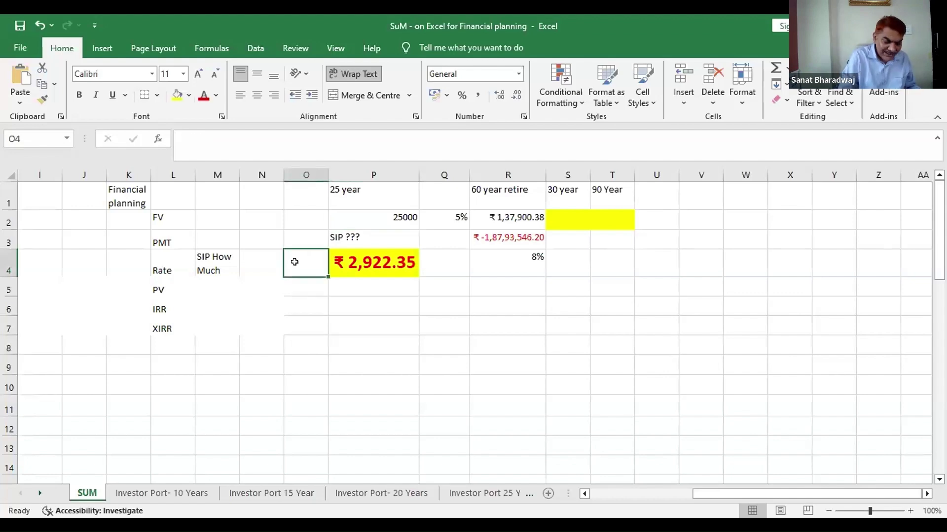
{"action": "key", "text": "Down"}
{"action": "type", "text": "10%"}
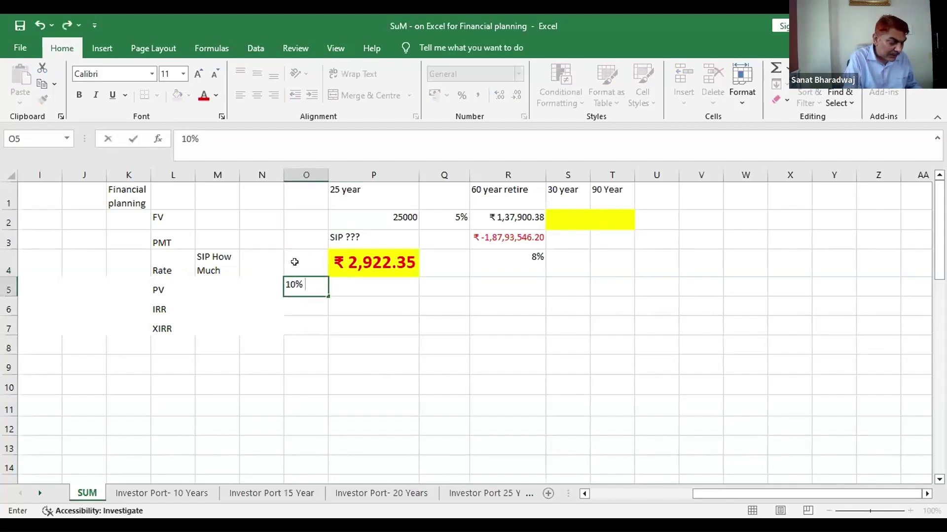
{"action": "type", "text": " of y"}
{"action": "type", "text": "our"}
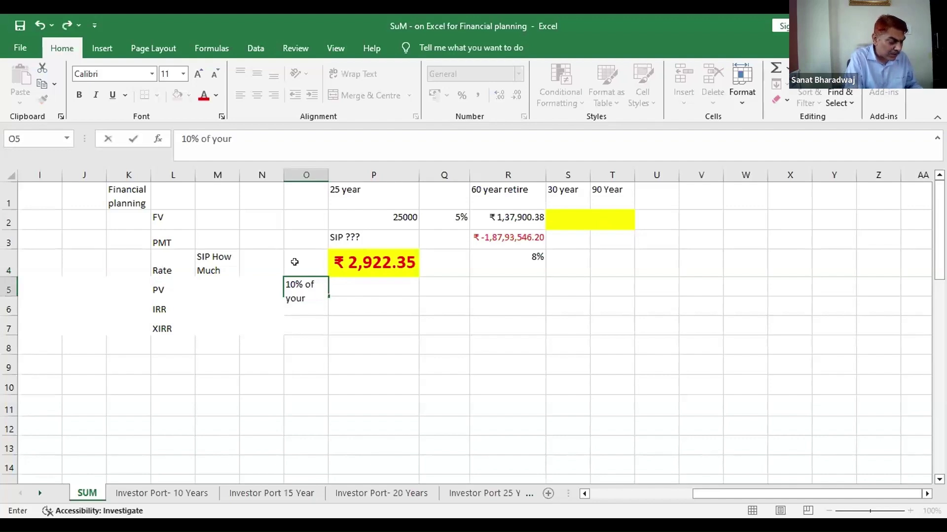
{"action": "type", "text": " expense"}
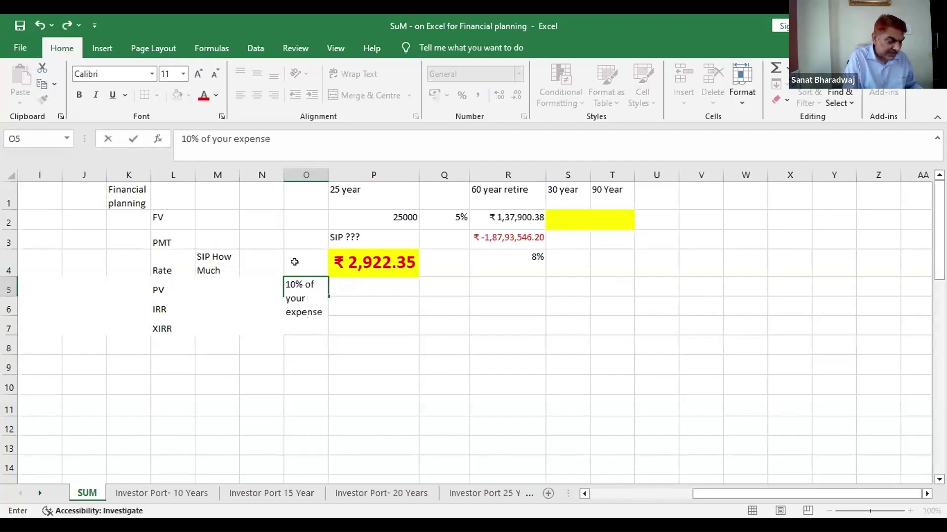
{"action": "type", "text": "s as inv"}
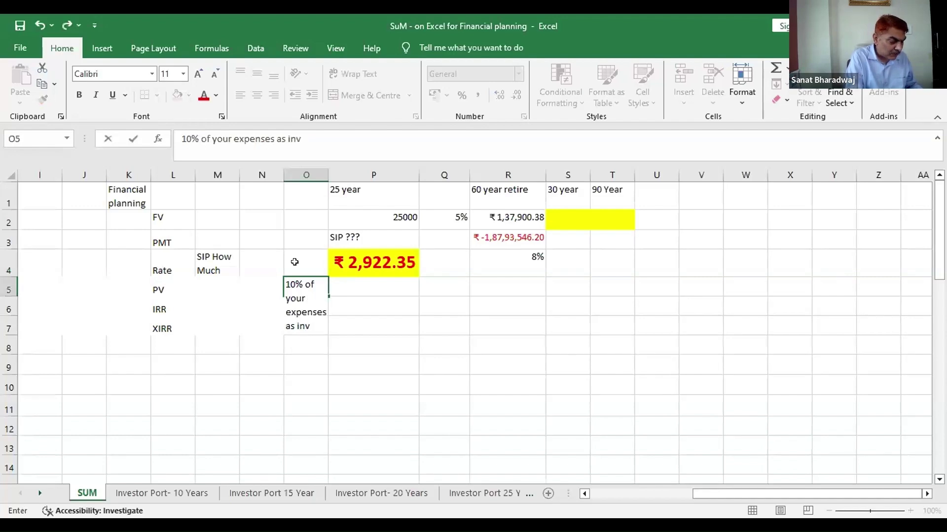
{"action": "type", "text": "estment for re"}
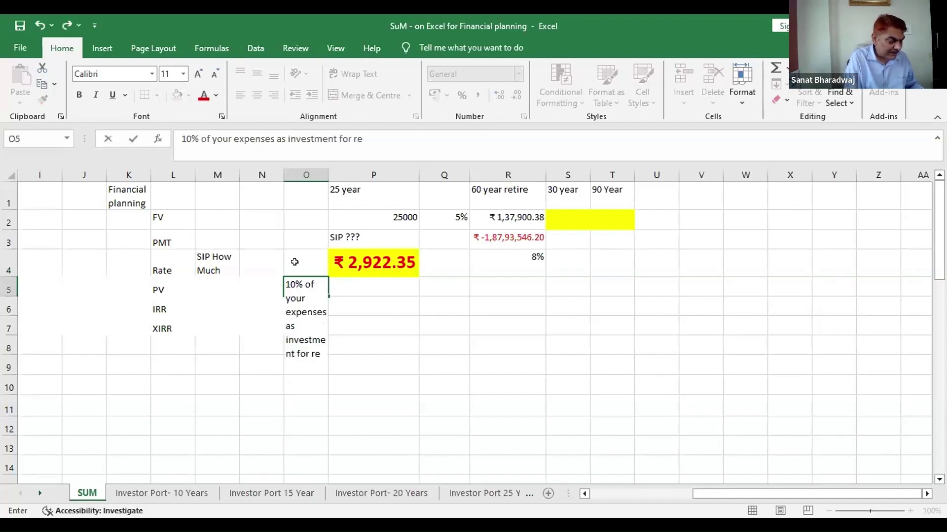
{"action": "type", "text": "tirement plann"}
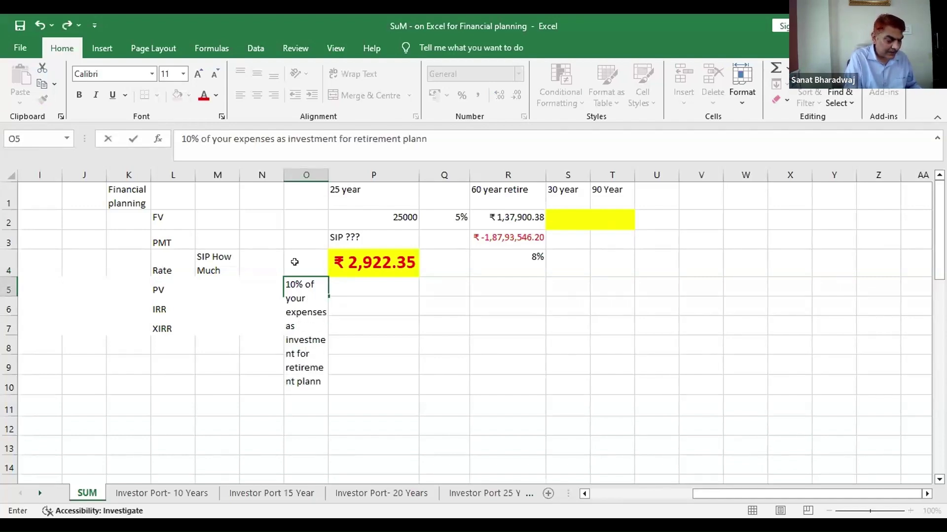
{"action": "type", "text": "ing --- Deal is done"}
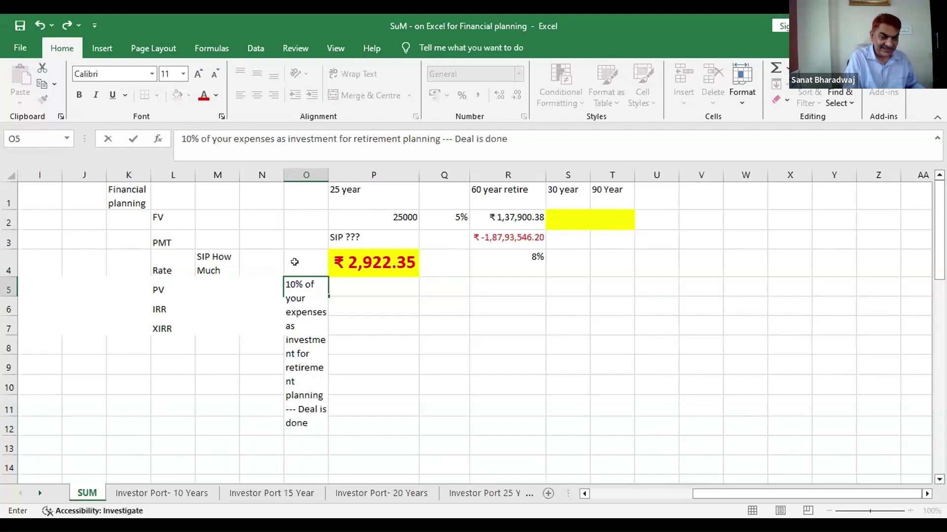
{"action": "key", "text": "Return"}
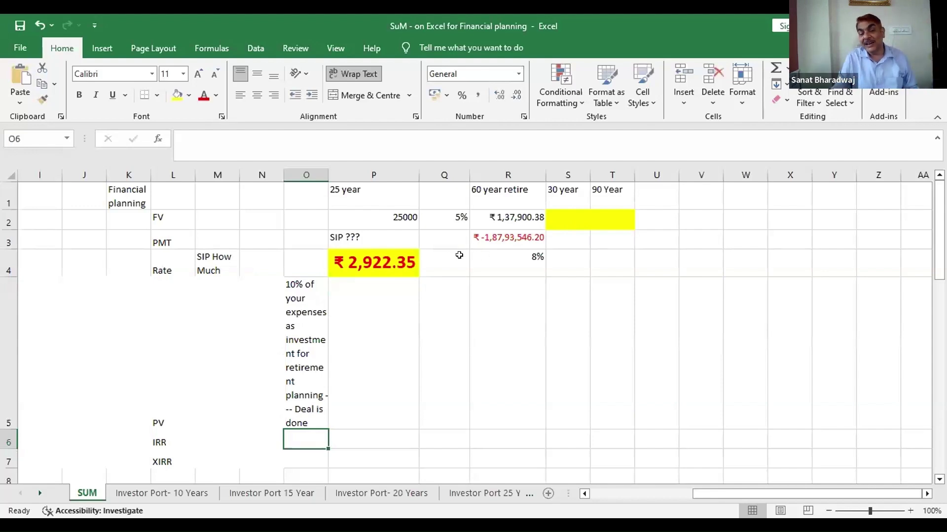
Enlarge the retirement corpus in cell R3 to font size 16
{"action": "left_click", "coordinate": [368, 242]}
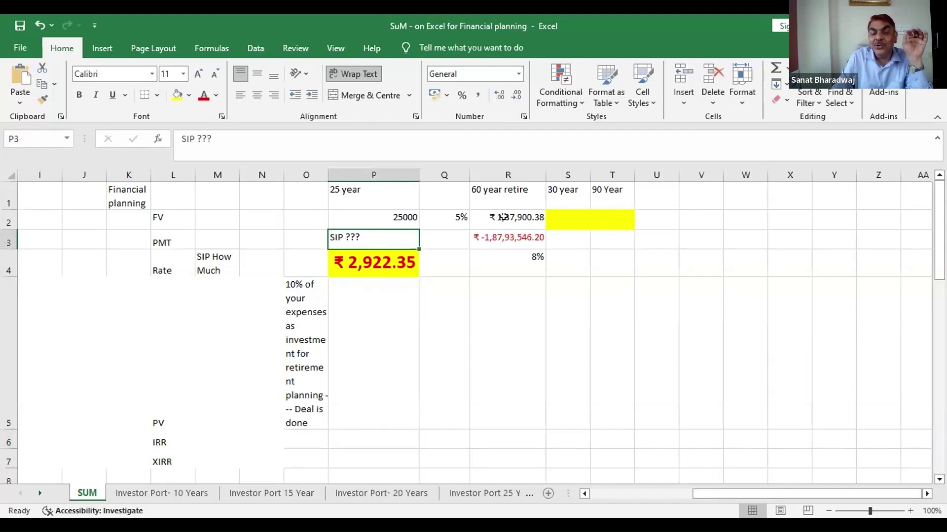
{"action": "left_click", "coordinate": [502, 237]}
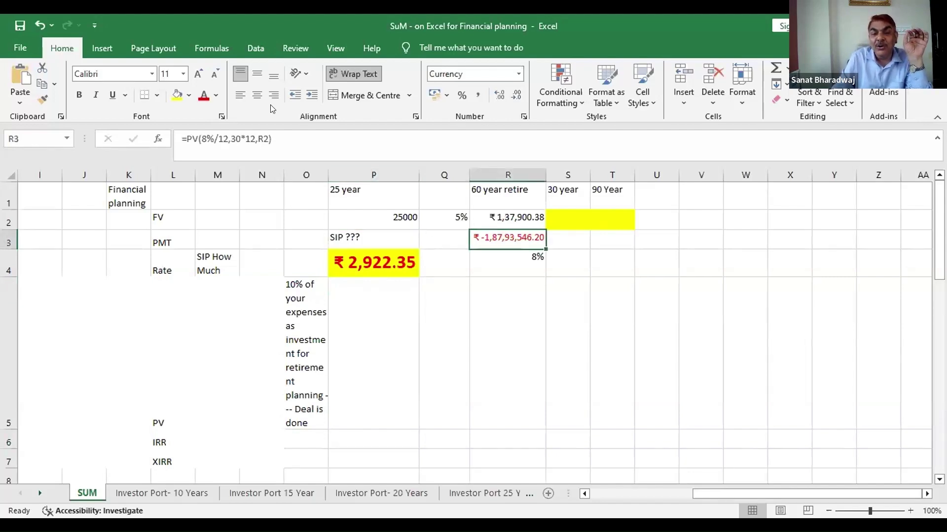
{"action": "left_click", "coordinate": [183, 74]}
{"action": "left_click", "coordinate": [166, 169]}
{"action": "left_click", "coordinate": [539, 291]}
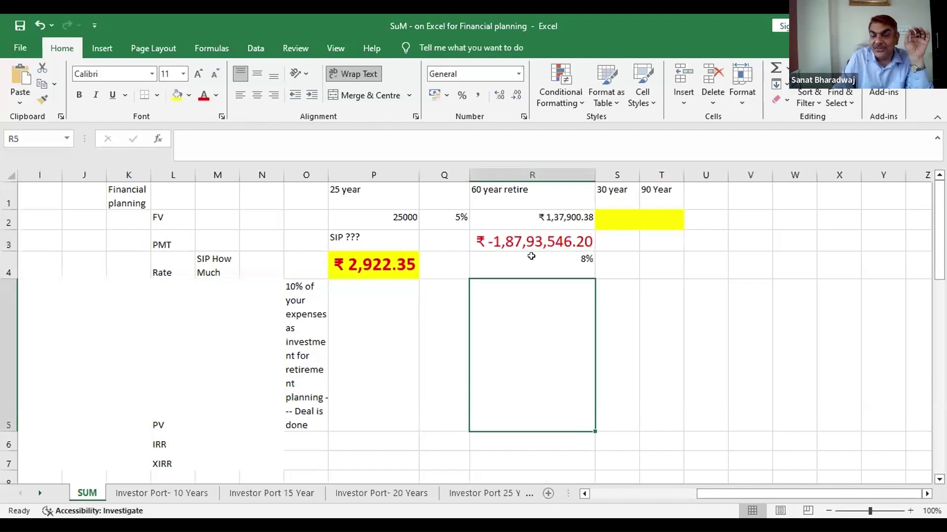
{"action": "left_click", "coordinate": [520, 242]}
{"action": "left_click_drag", "start_coordinate": [567, 219], "coordinate": [663, 219]}
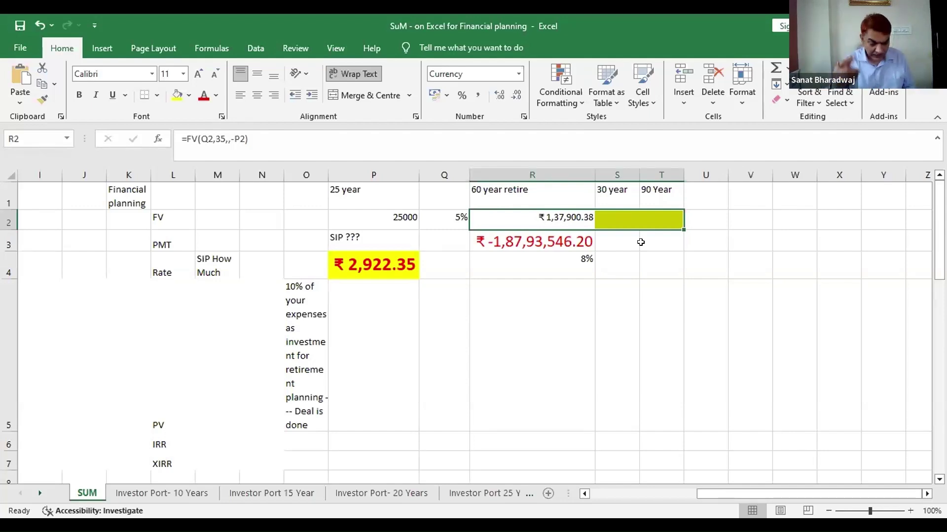
{"action": "left_click", "coordinate": [443, 334]}
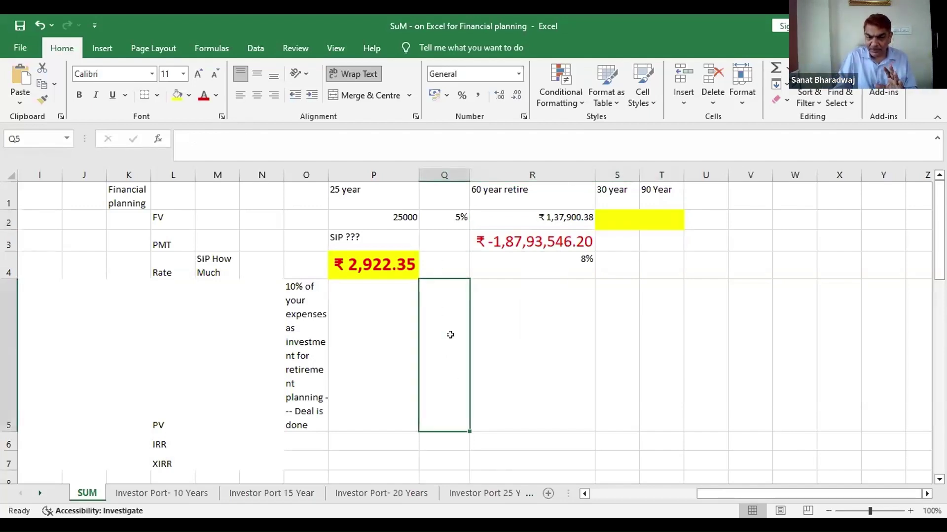
{"action": "left_click", "coordinate": [253, 343]}
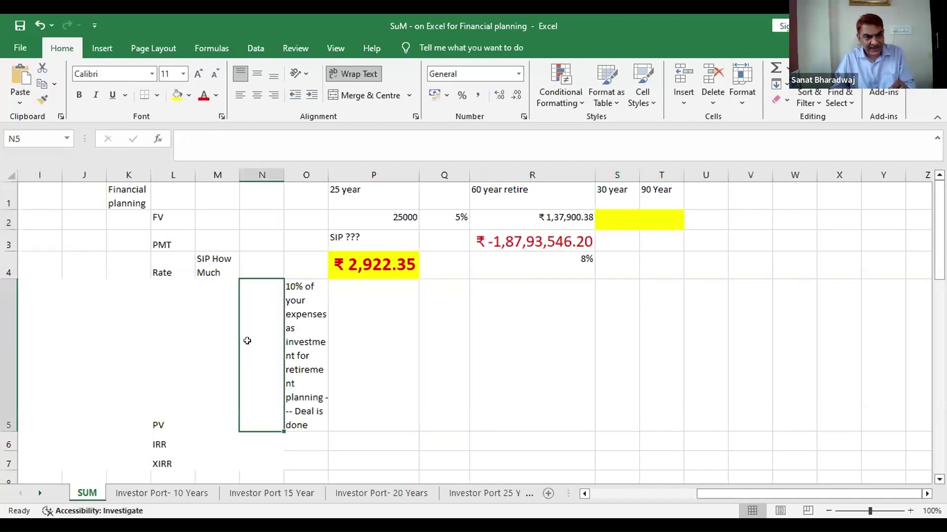
{"action": "left_click", "coordinate": [157, 139]}
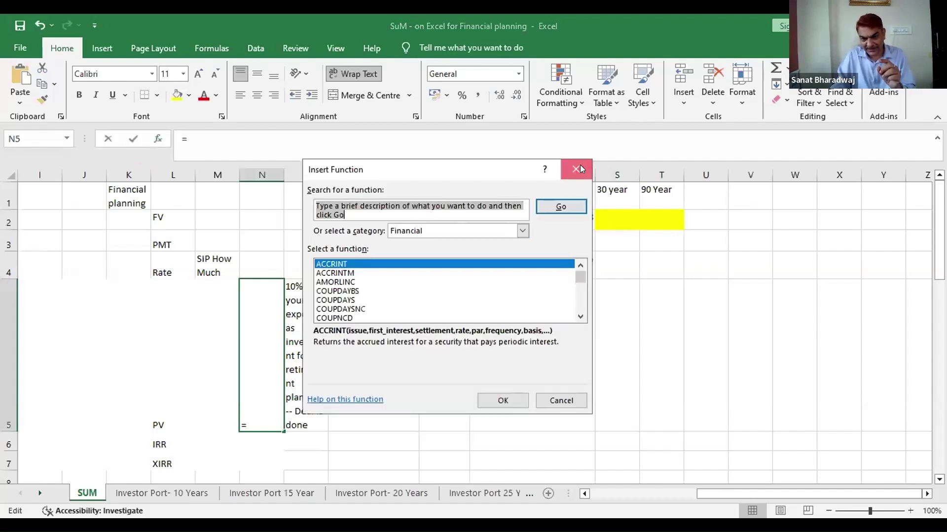
{"action": "left_click", "coordinate": [577, 168]}
{"action": "left_click", "coordinate": [195, 328]}
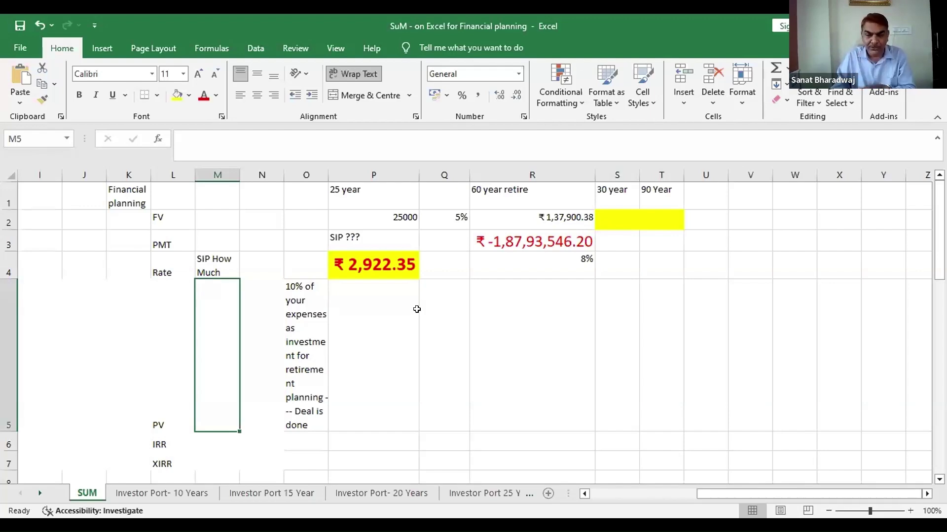
{"action": "left_click", "coordinate": [472, 334]}
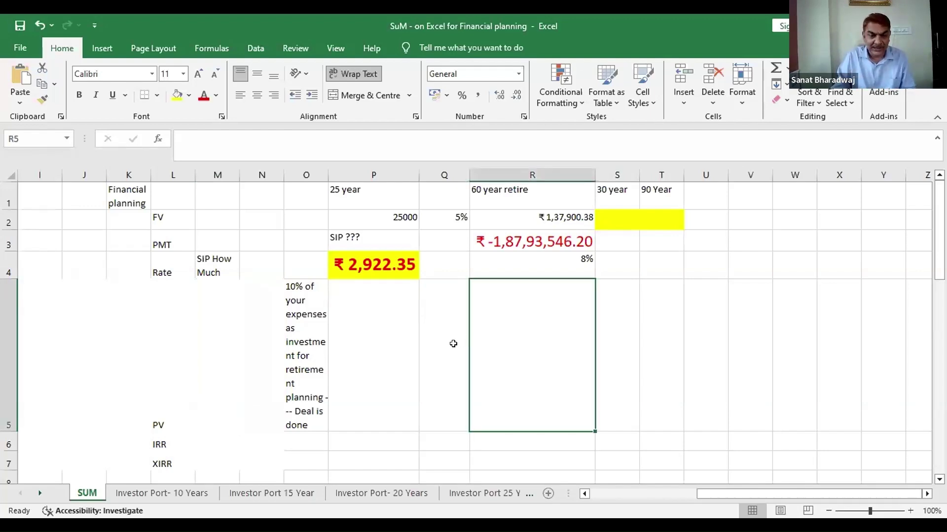
Clear the contents of cells N1:T5 and fill the range with white
{"action": "left_click_drag", "start_coordinate": [268, 193], "coordinate": [662, 338]}
{"action": "key", "text": "Delete"}
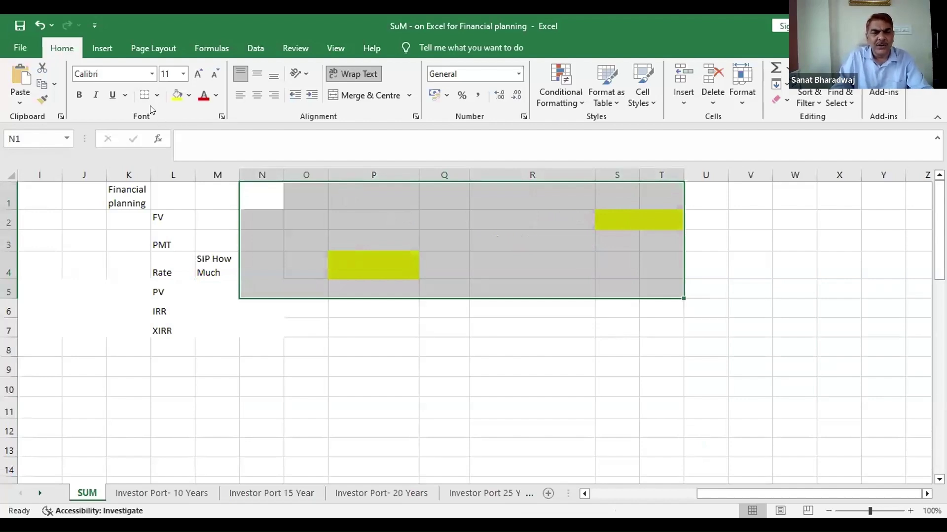
{"action": "left_click", "coordinate": [189, 96]}
{"action": "left_click", "coordinate": [176, 128]}
{"action": "left_click", "coordinate": [436, 246]}
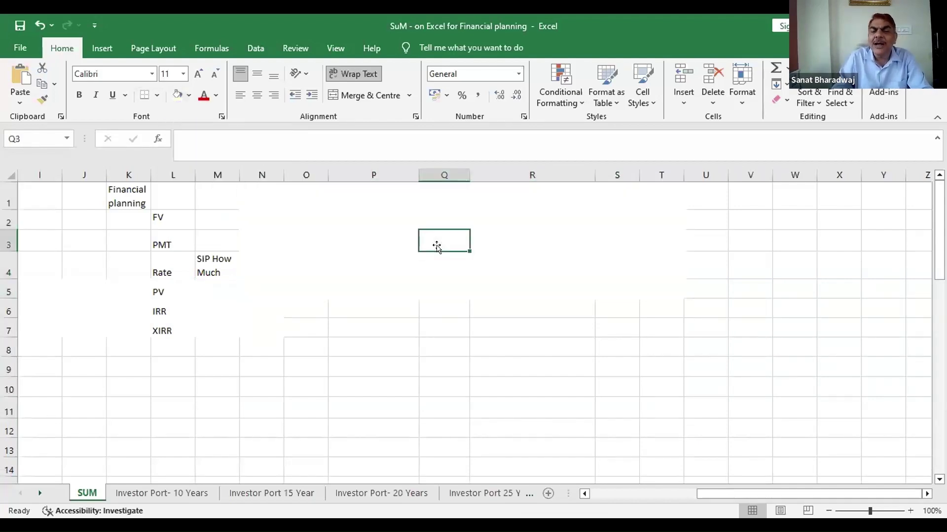
Enter the heading "25 year Old" in cell P1
{"action": "left_click", "coordinate": [430, 198]}
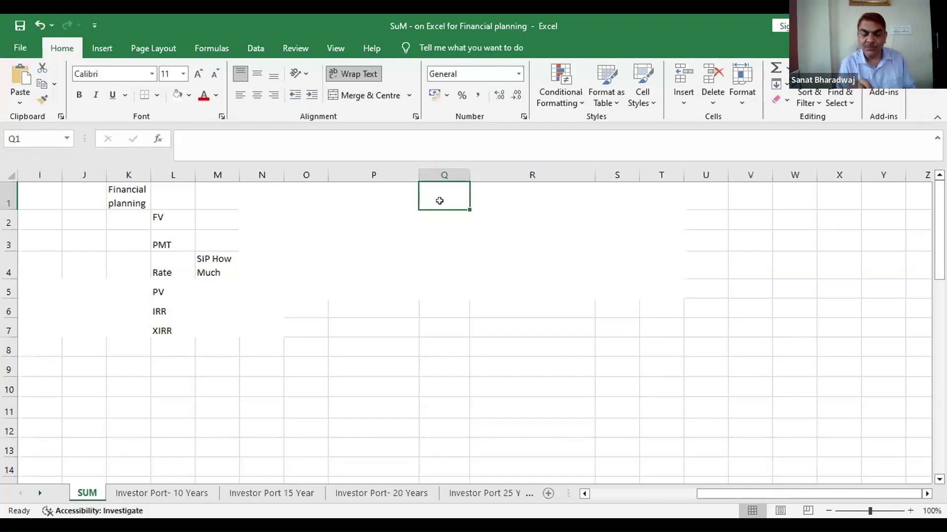
{"action": "left_click", "coordinate": [360, 200]}
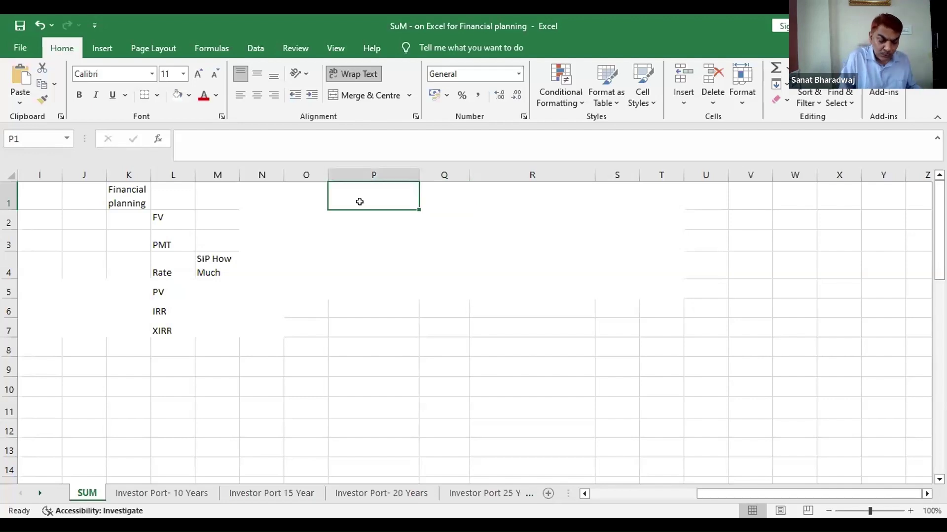
{"action": "type", "text": "25 year"}
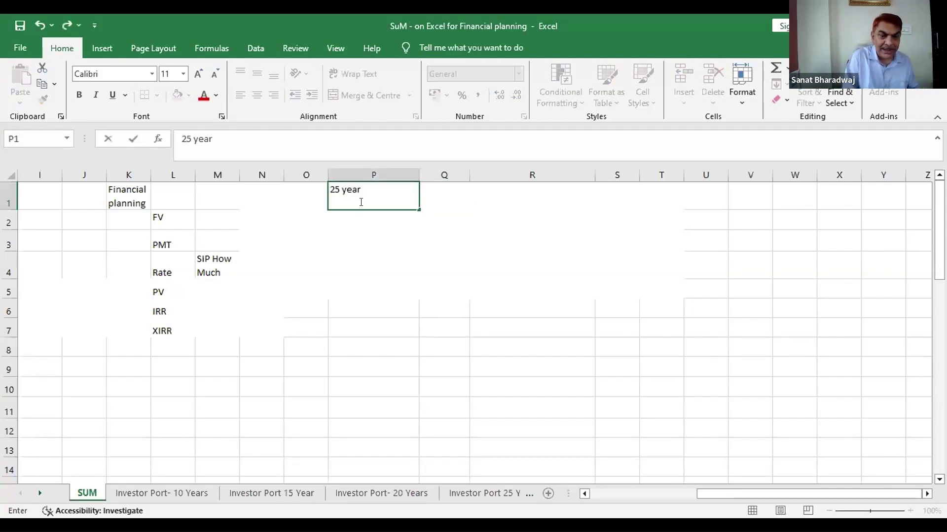
{"action": "type", "text": " Old"}
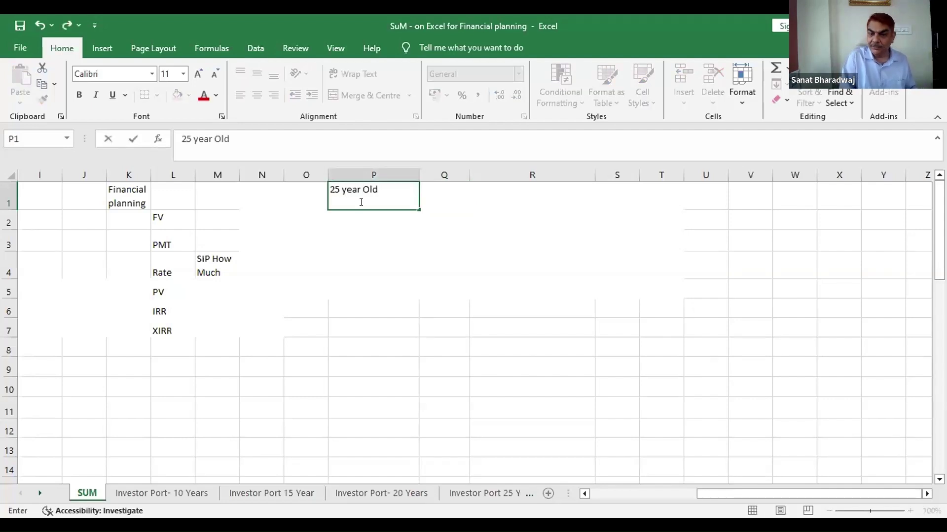
{"action": "key", "text": "Tab"}
Enter the heading "60 year Stop my Job" in cell R1 and select cell P2 below the first heading
{"action": "key", "text": "Right"}
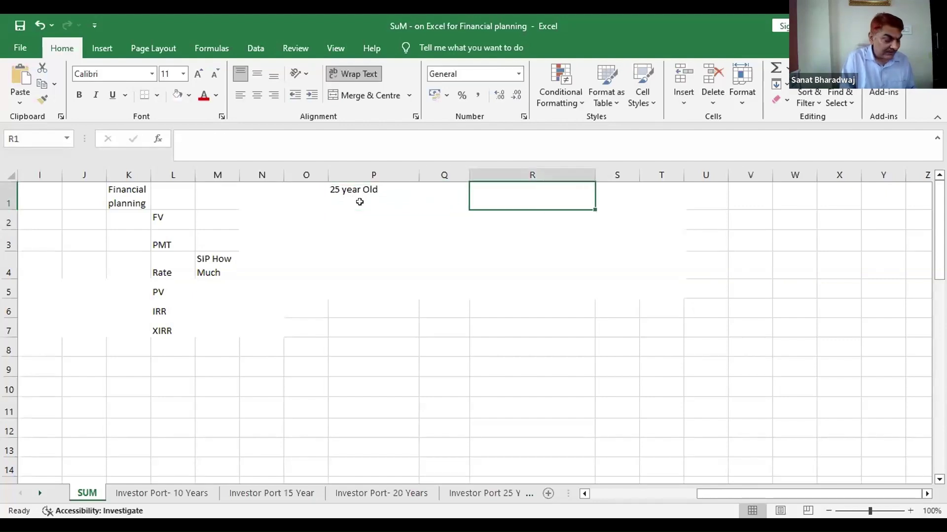
{"action": "type", "text": "60 yea"}
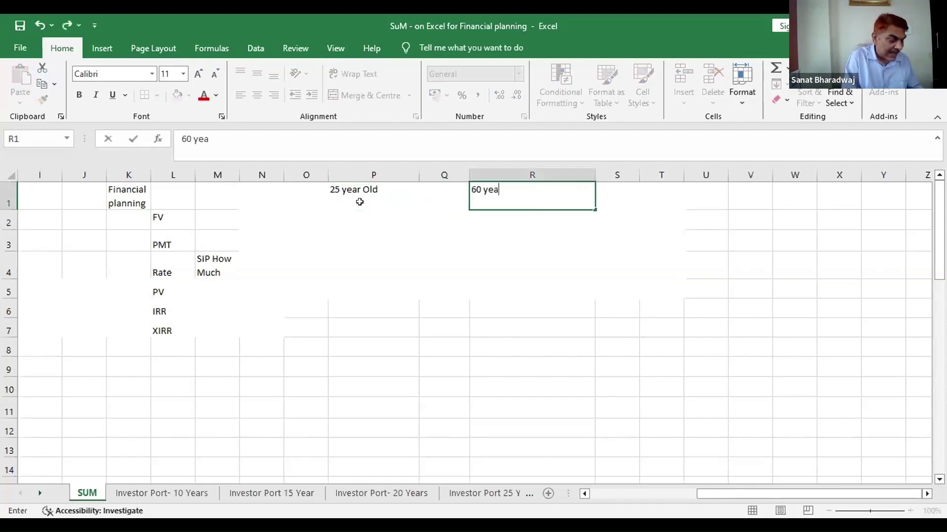
{"action": "type", "text": "r Stop "}
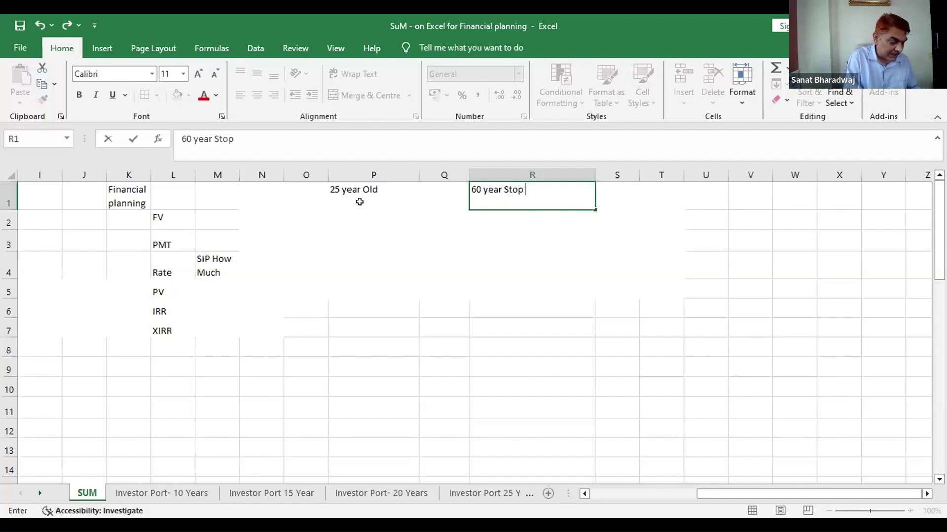
{"action": "type", "text": "my Job"}
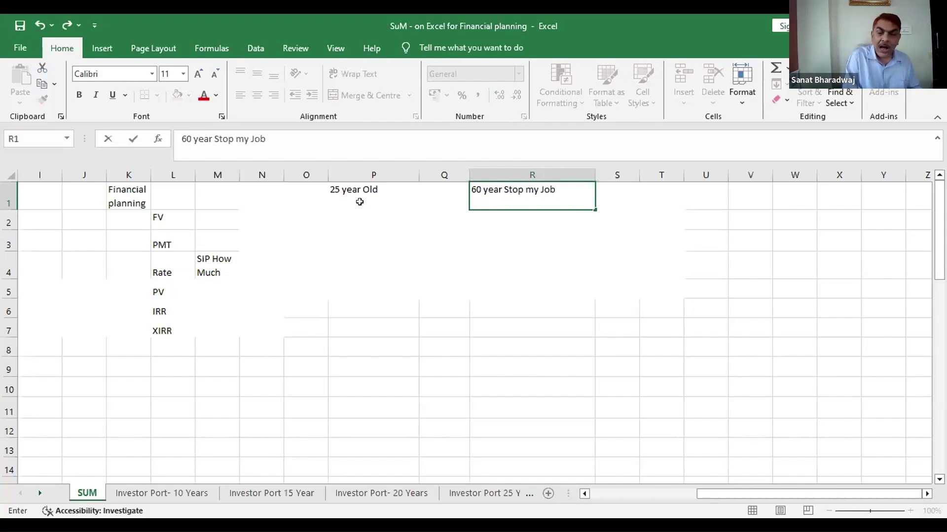
{"action": "key", "text": "Return"}
{"action": "key", "text": "Left"}
{"action": "key", "text": "Left"}
{"action": "key", "text": "Left"}
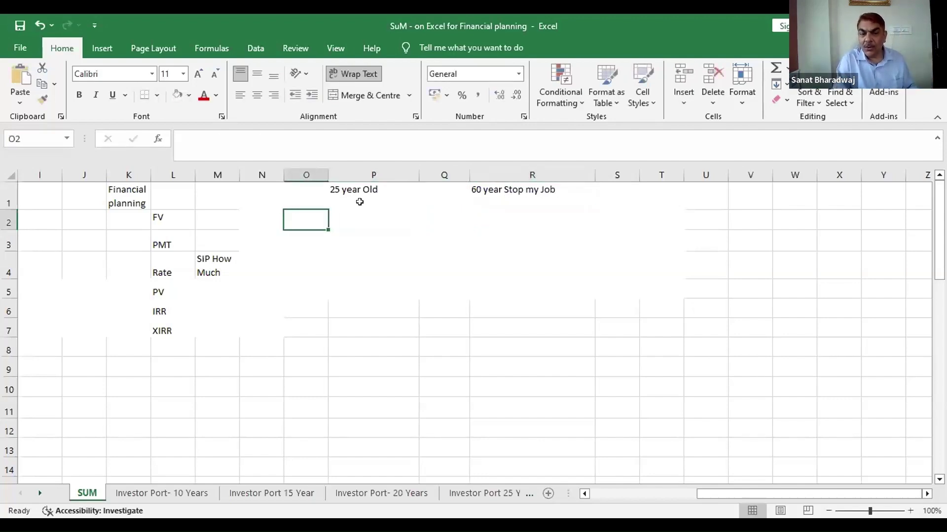
{"action": "key", "text": "Right"}
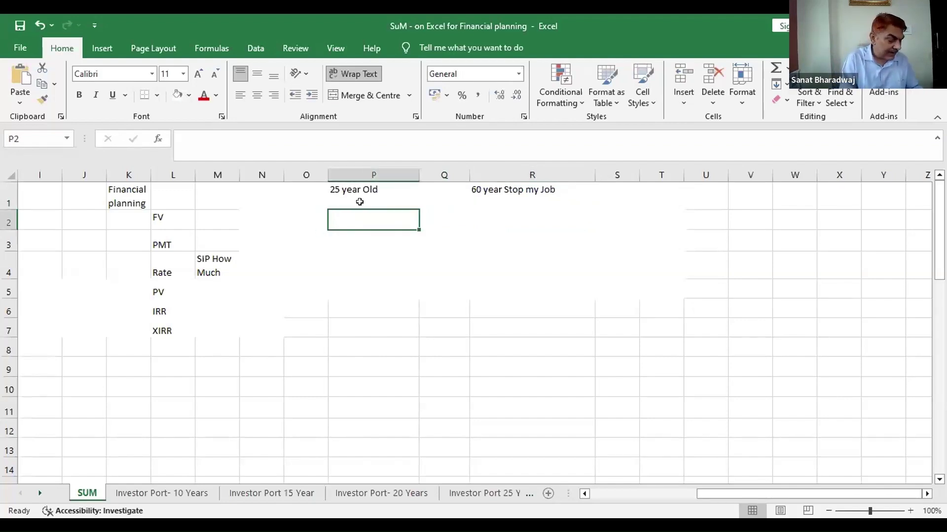
Enter 400000 in cell P2 below the "25 year Old" heading and 5% in cell Q2
{"action": "type", "text": "400"}
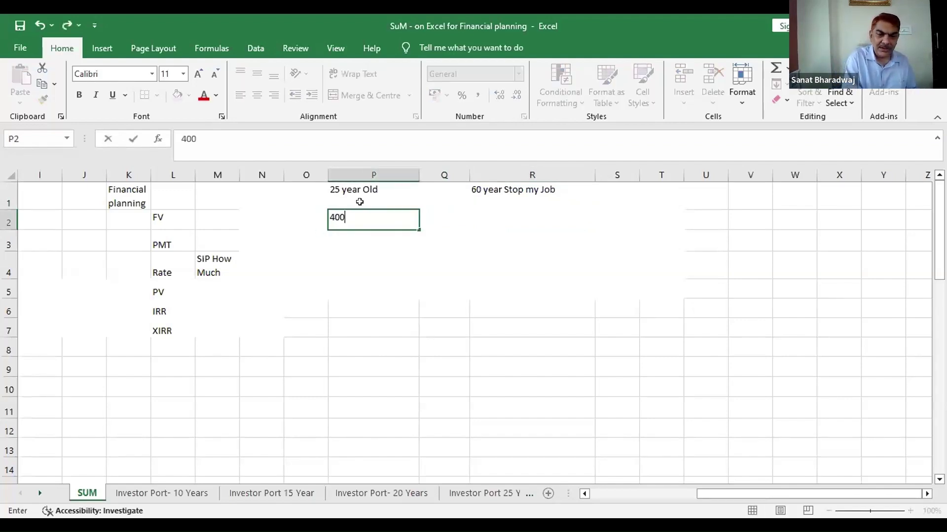
{"action": "type", "text": "000"}
{"action": "key", "text": "Return"}
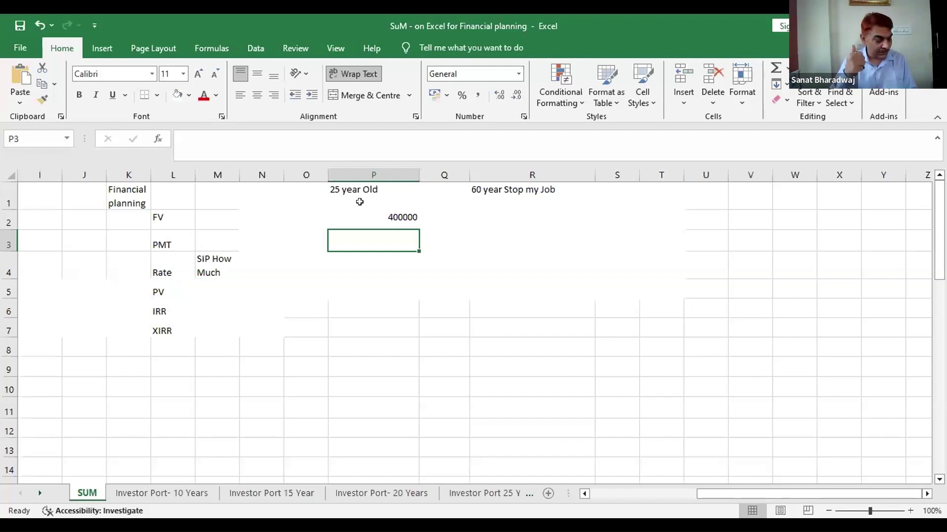
{"action": "key", "text": "Up"}
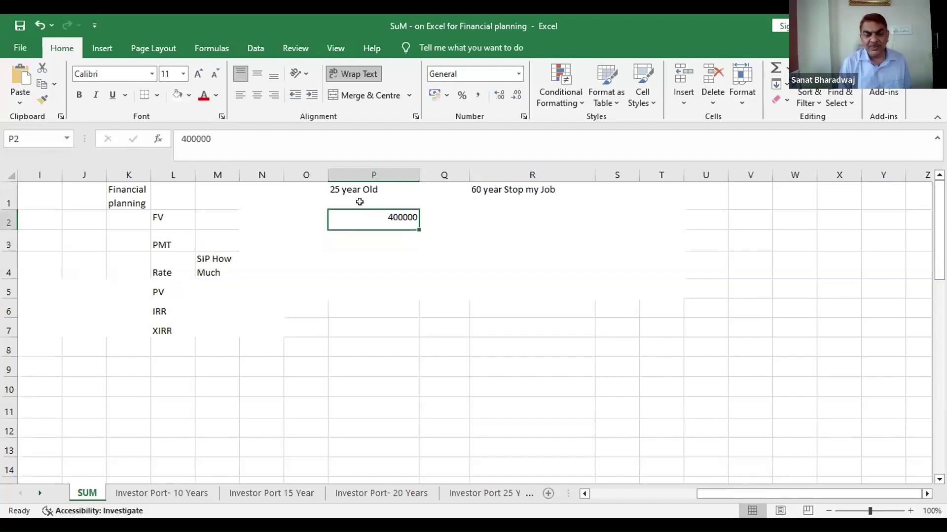
{"action": "key", "text": "Right"}
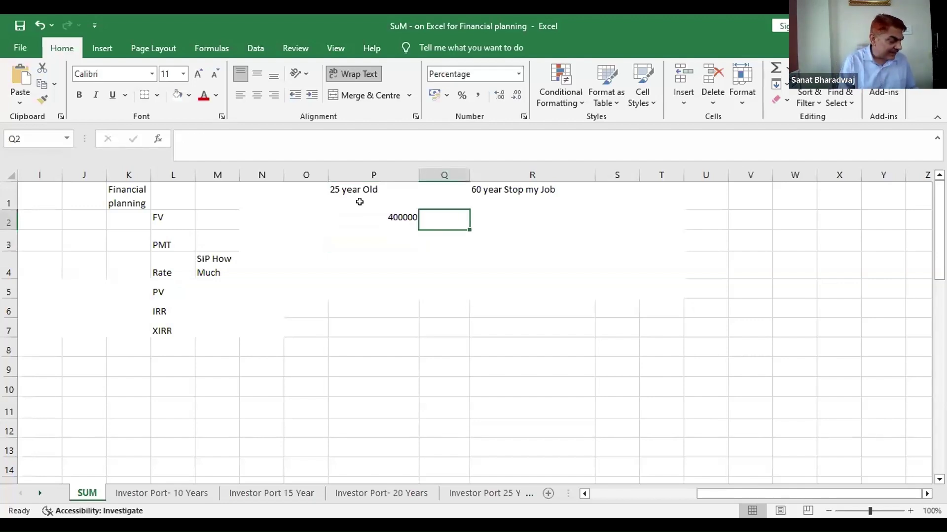
{"action": "type", "text": "5"}
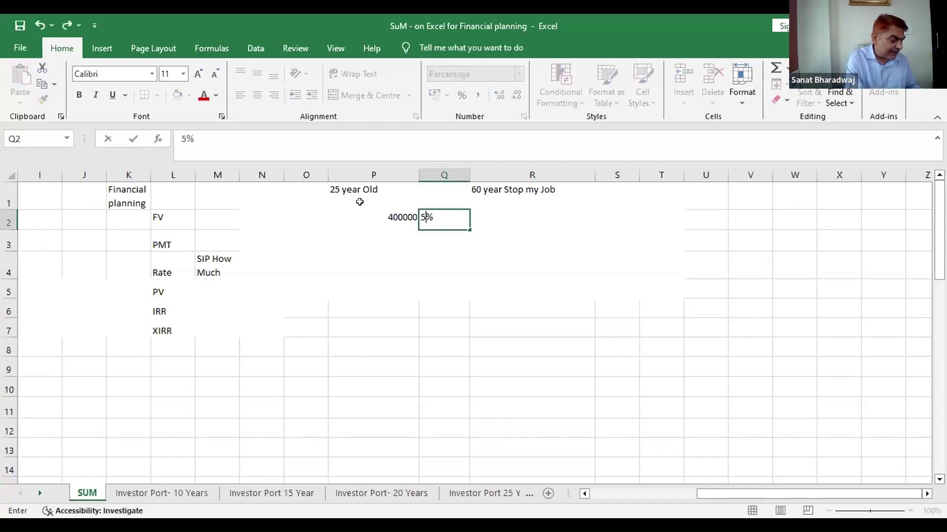
{"action": "key", "text": "Return"}
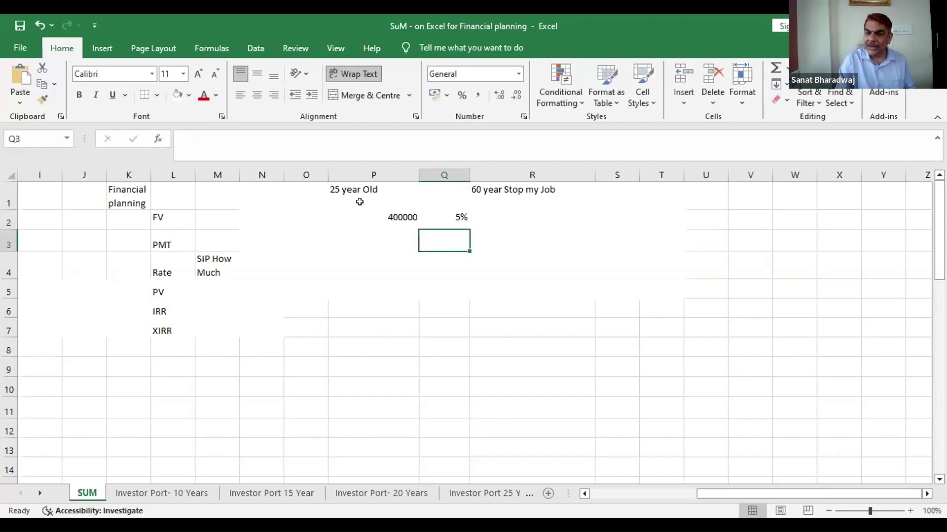
Insert the financial function PV in cell P4
{"action": "key", "text": "Up"}
{"action": "key", "text": "Down"}
{"action": "key", "text": "Down"}
{"action": "key", "text": "Down"}
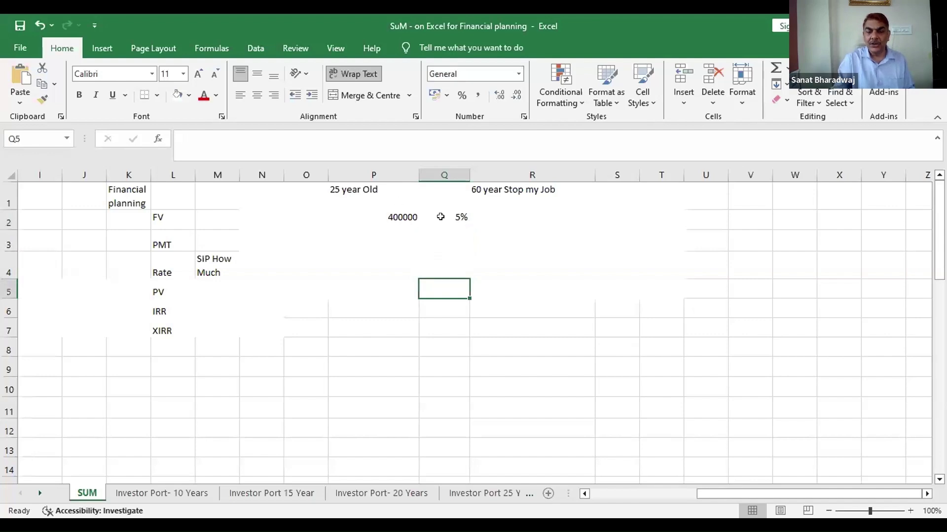
{"action": "left_click", "coordinate": [393, 254]}
{"action": "left_click", "coordinate": [158, 139]}
{"action": "left_click", "coordinate": [350, 300]}
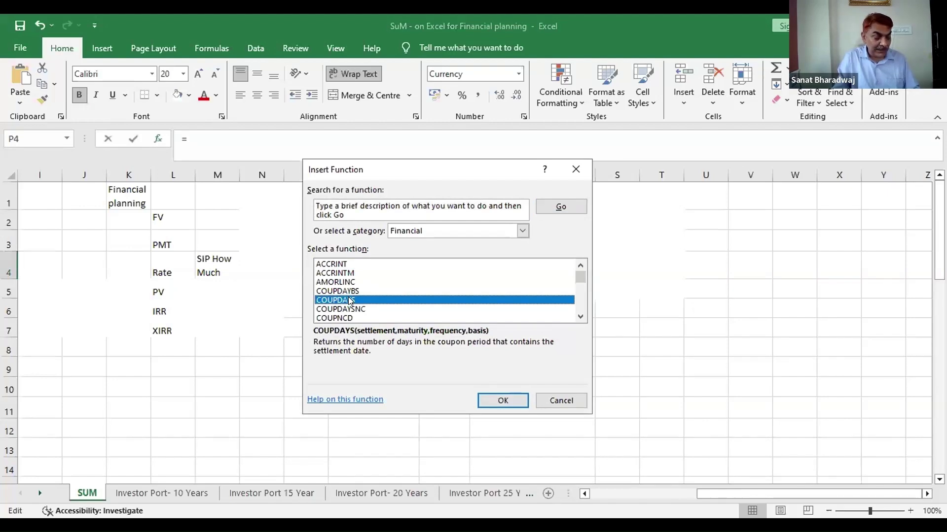
{"action": "key", "text": "p"}
{"action": "left_click", "coordinate": [580, 317]}
{"action": "left_click", "coordinate": [579, 317]}
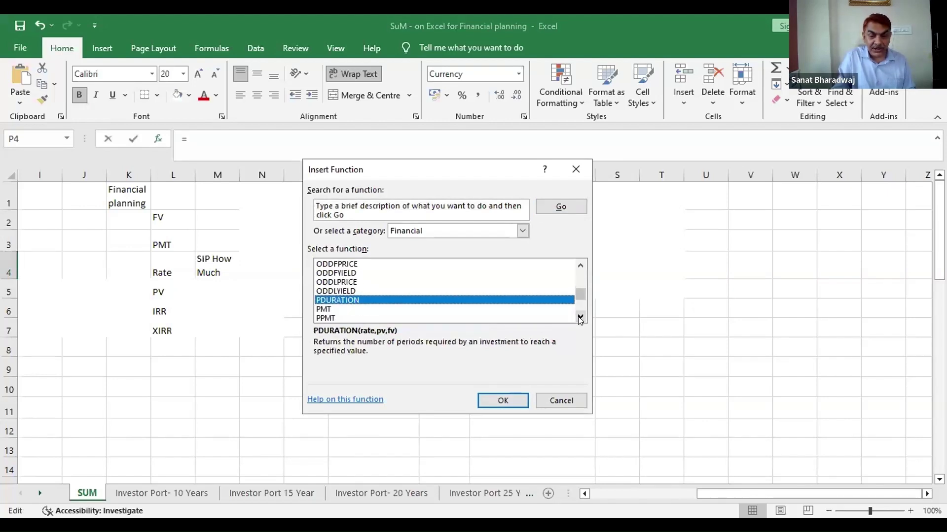
{"action": "left_click", "coordinate": [580, 317]}
{"action": "left_click", "coordinate": [580, 318]}
{"action": "left_click", "coordinate": [580, 318]}
{"action": "left_click", "coordinate": [580, 317]}
{"action": "left_click", "coordinate": [580, 317]}
{"action": "left_click", "coordinate": [320, 309]}
{"action": "left_click", "coordinate": [503, 395]}
{"action": "key", "text": "Return"}
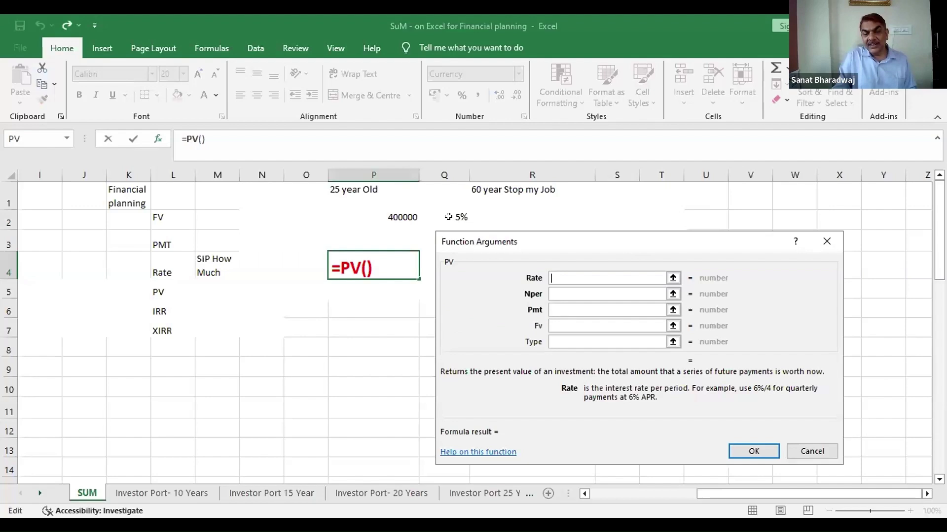
Complete the PV function with Q2 as the rate, 35 periods and P2 as the payment
{"action": "left_click", "coordinate": [446, 219]}
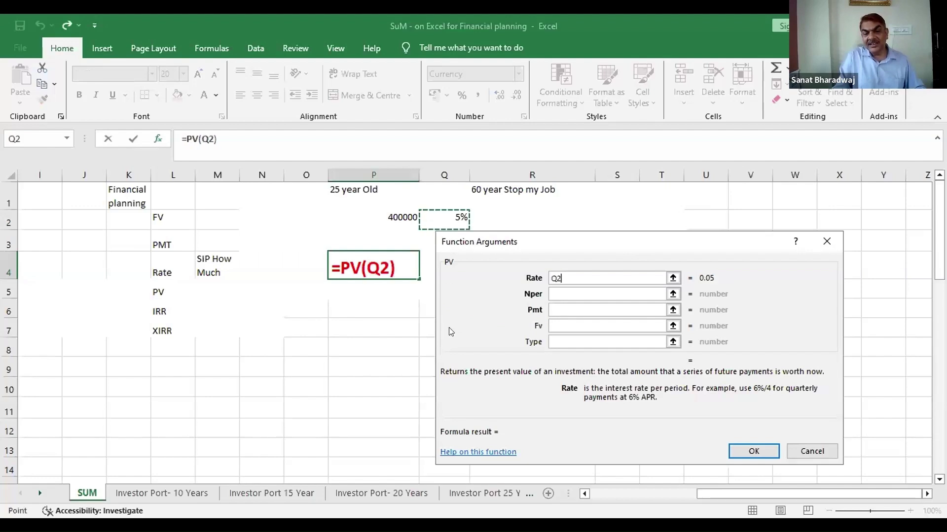
{"action": "left_click", "coordinate": [566, 292]}
{"action": "type", "text": "3"}
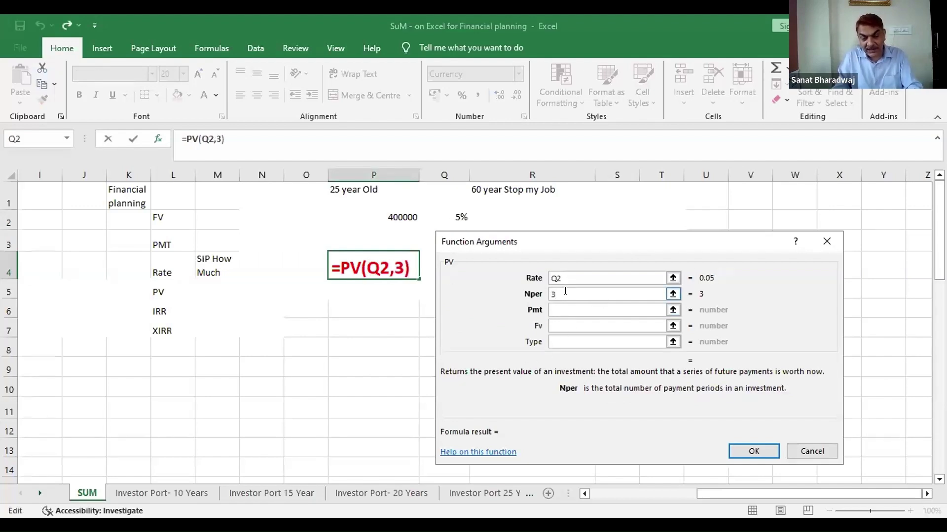
{"action": "type", "text": "5"}
{"action": "left_click", "coordinate": [563, 310]}
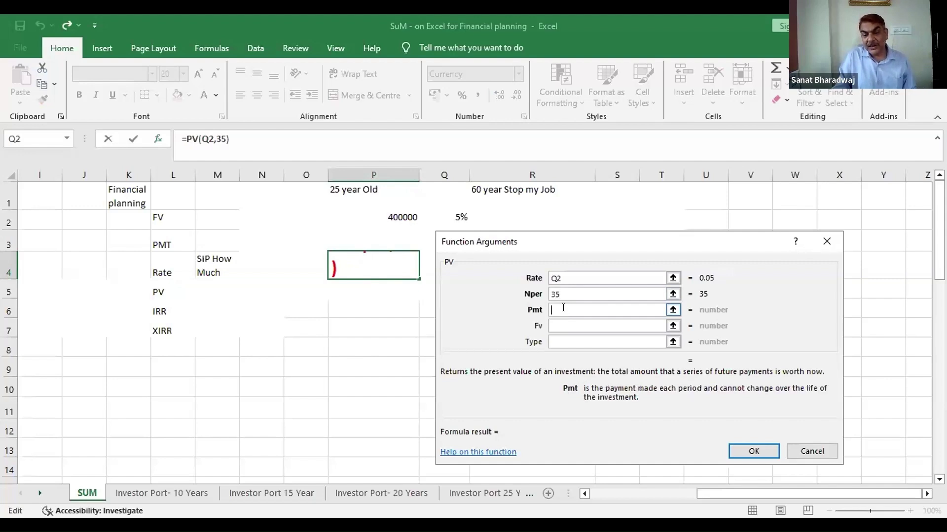
{"action": "left_click", "coordinate": [387, 218]}
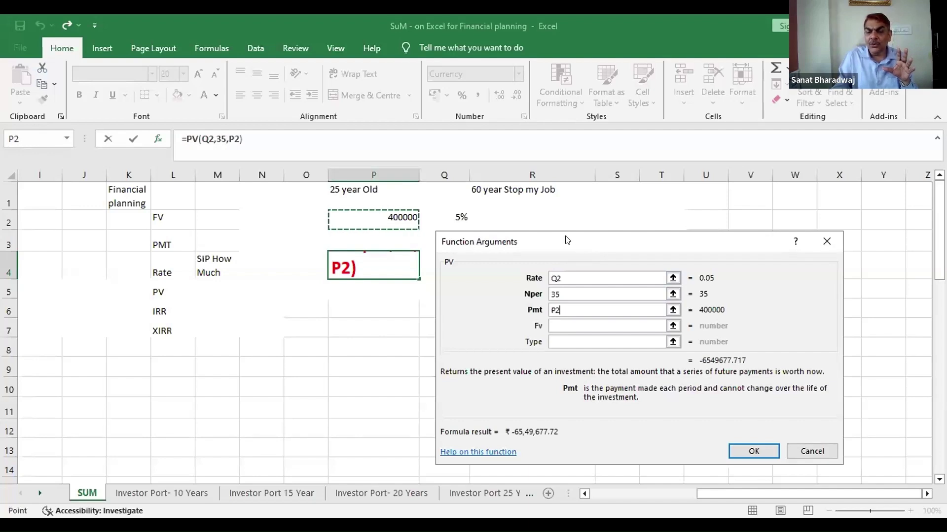
{"action": "left_click_drag", "start_coordinate": [567, 241], "coordinate": [414, 207]}
{"action": "left_click", "coordinate": [590, 418]}
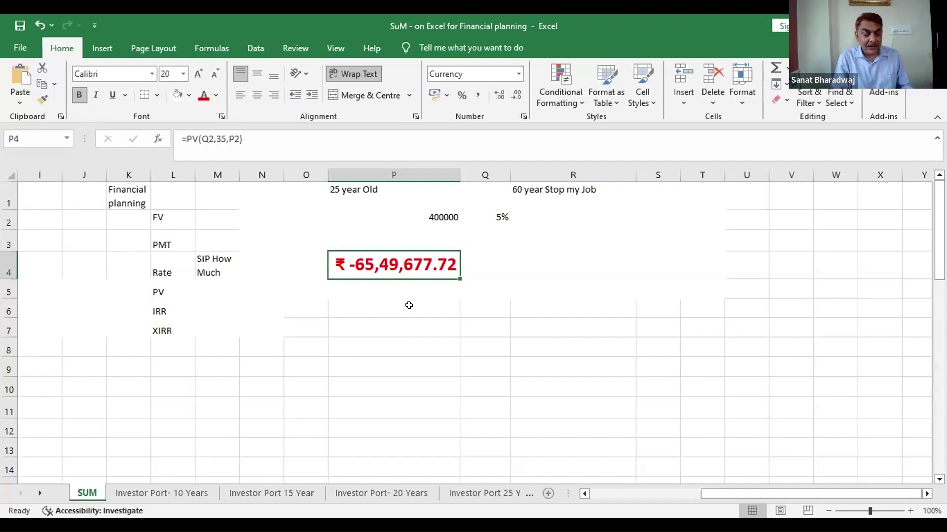
Review the lists of FV and PMT practice questions in column B
{"action": "key", "text": "Left"}
{"action": "key", "text": "Left"}
{"action": "key", "text": "Left"}
{"action": "key", "text": "Left"}
{"action": "key", "text": "Left"}
{"action": "key", "text": "Left"}
{"action": "key", "text": "Left"}
{"action": "key", "text": "Left"}
{"action": "key", "text": "Left"}
{"action": "key", "text": "Left"}
{"action": "key", "text": "Left"}
{"action": "key", "text": "Left"}
{"action": "key", "text": "Left"}
{"action": "key", "text": "Left"}
{"action": "key", "text": "Left"}
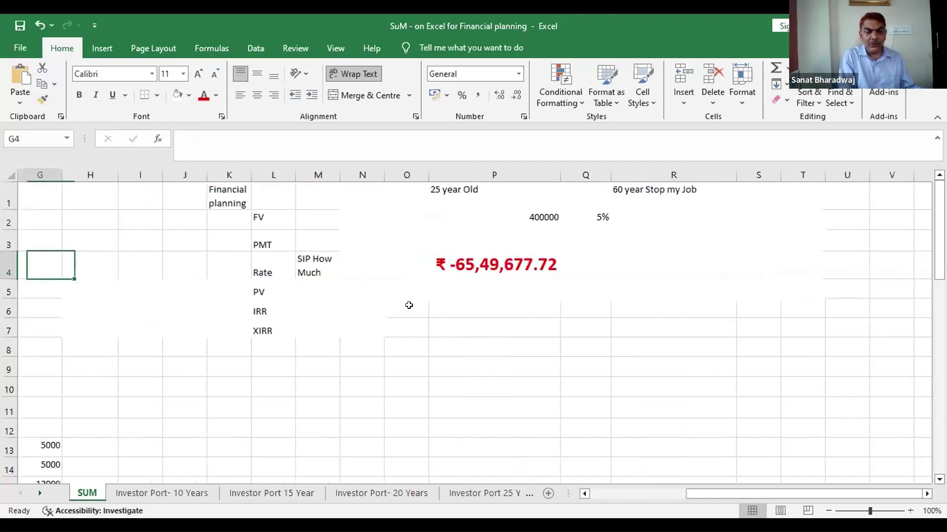
{"action": "key", "text": "Down"}
{"action": "key", "text": "Down"}
{"action": "key", "text": "Down"}
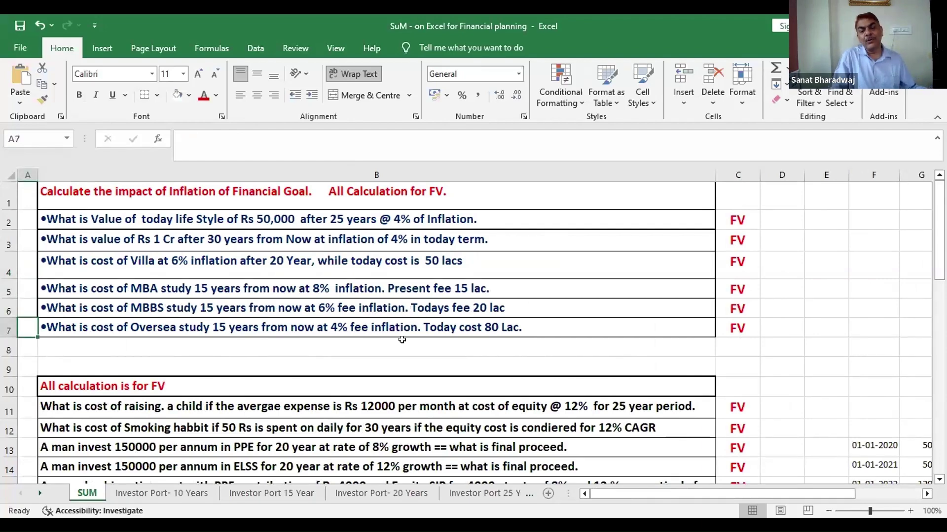
{"action": "scroll", "coordinate": [402, 340], "scroll_direction": "down", "scroll_amount": 5}
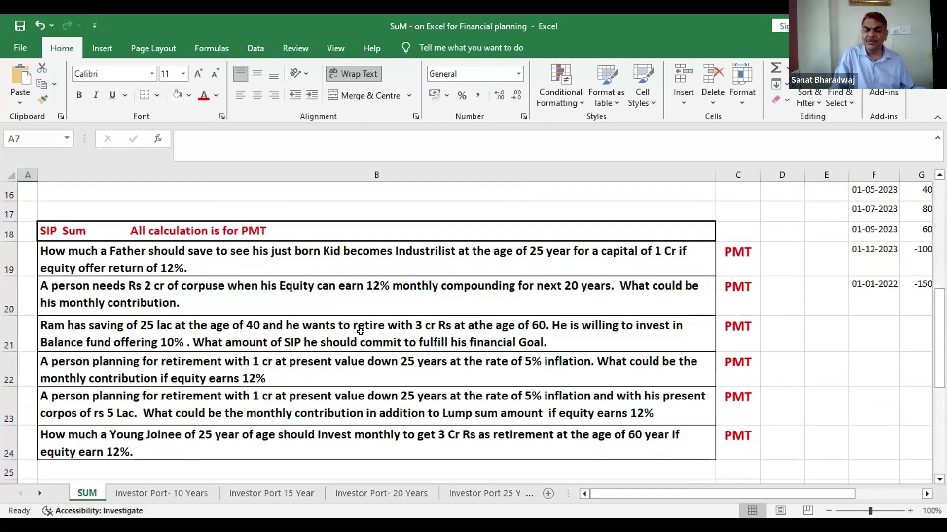
{"action": "scroll", "coordinate": [380, 330], "scroll_direction": "up", "scroll_amount": 5}
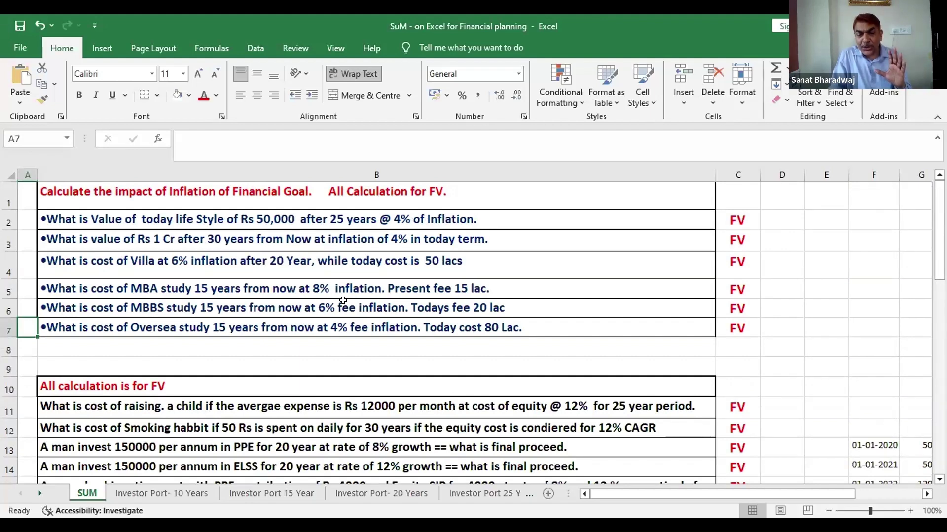
Return to the present value example in columns P to R and select the empty cell K10
{"action": "key", "text": "Right"}
{"action": "key", "text": "Right"}
{"action": "key", "text": "Right"}
{"action": "key", "text": "Right"}
{"action": "key", "text": "Right"}
{"action": "key", "text": "Right"}
{"action": "key", "text": "Right"}
{"action": "key", "text": "Right"}
{"action": "key", "text": "Right"}
{"action": "key", "text": "Right"}
{"action": "key", "text": "Right"}
{"action": "key", "text": "Right"}
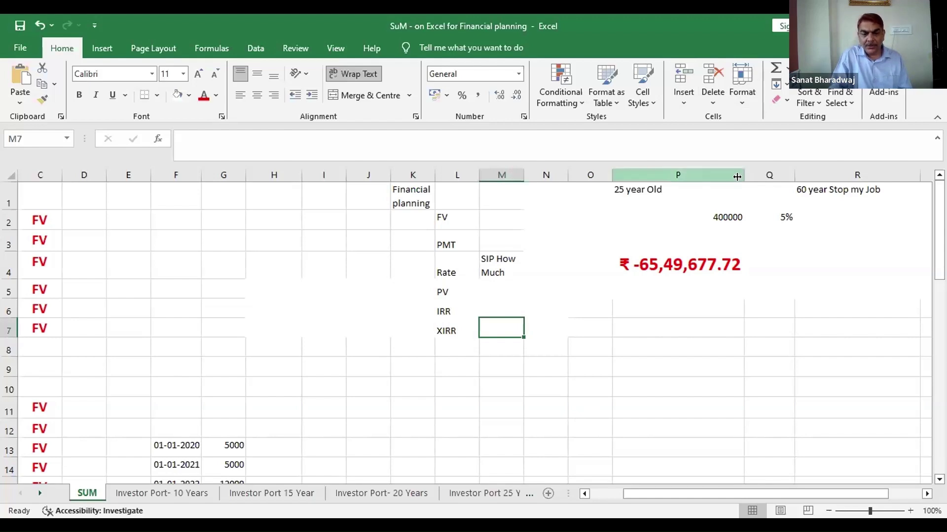
{"action": "left_click", "coordinate": [404, 392]}
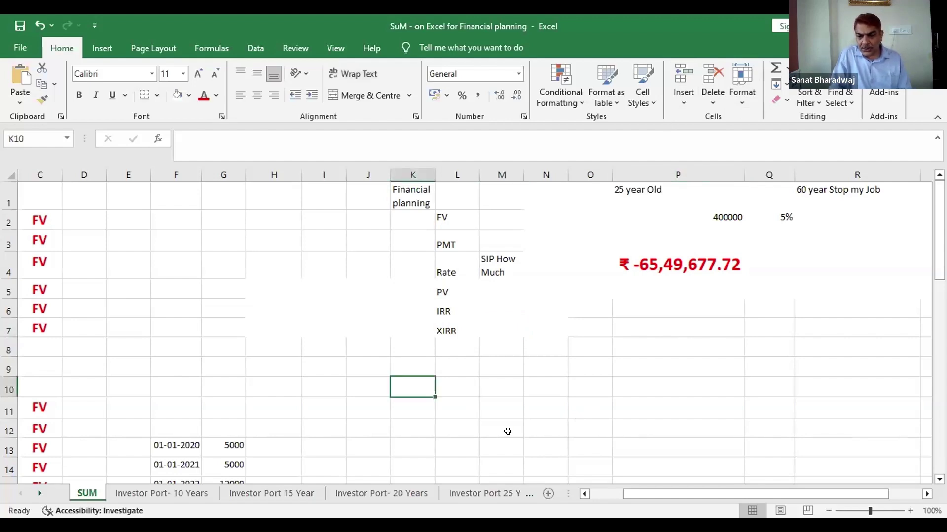